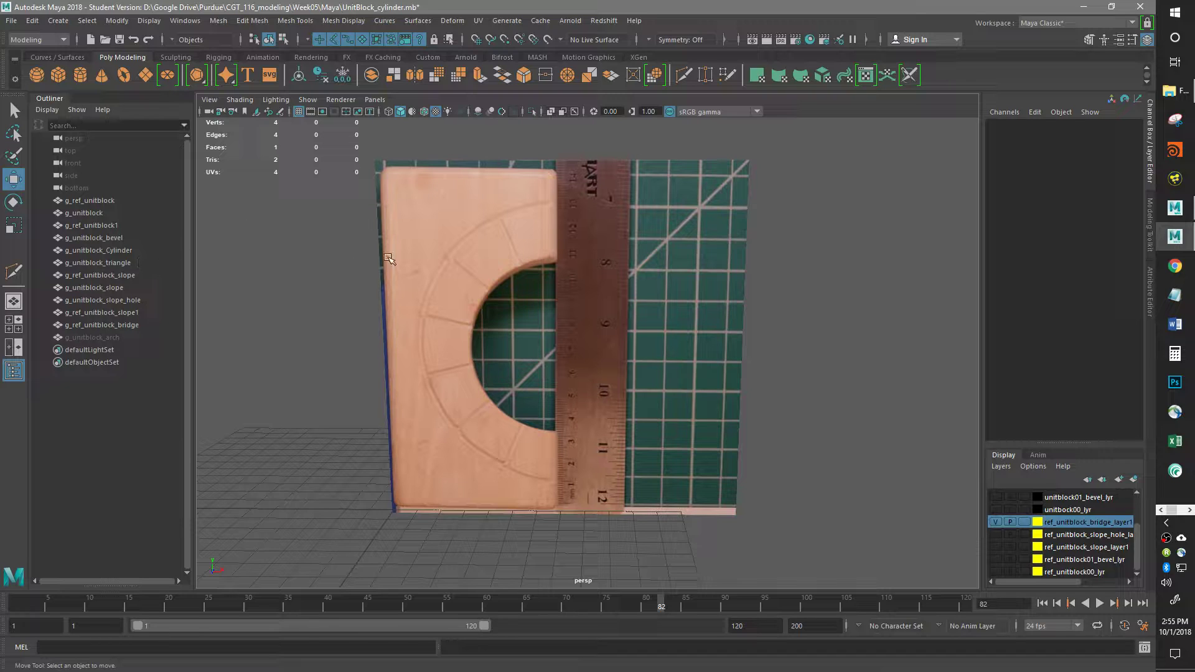
Create a polygon cube at the origin, in front of the bridge block reference image
mouse_move(551, 278)
left_mouse_down("alt")
mouse_move(552, 259)
mouse_move(568, 277)
left_mouse_up("alt")
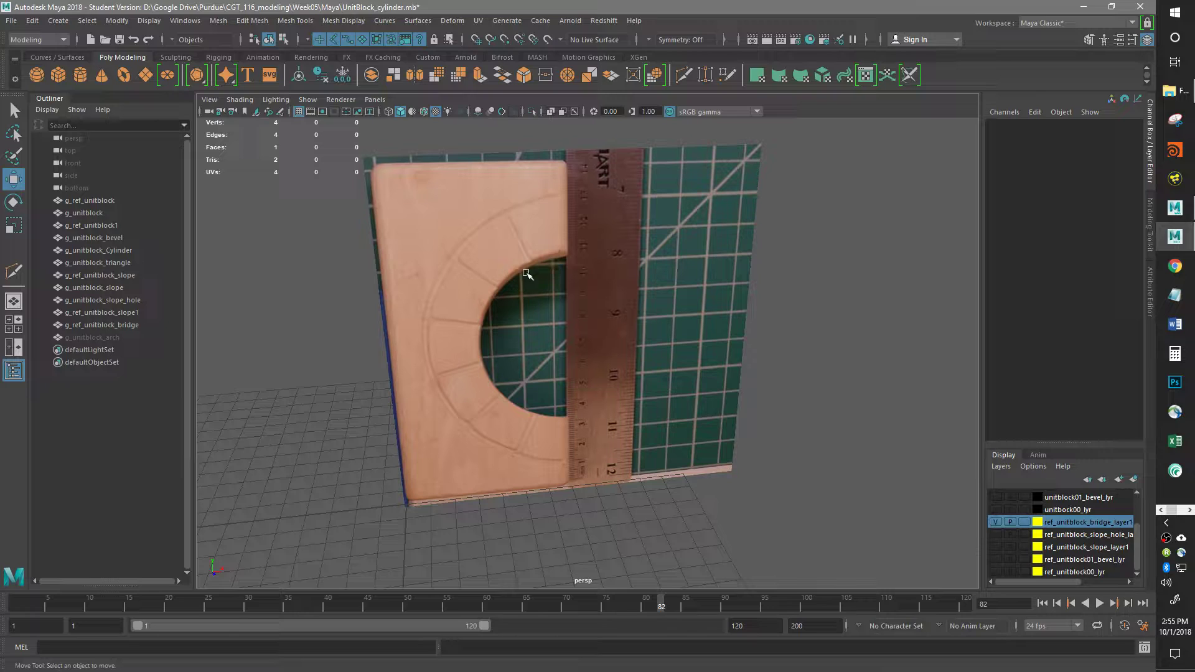
mouse_move(650, 296)
left_mouse_down("alt")
mouse_move(640, 285)
mouse_move(643, 301)
left_mouse_up("alt")
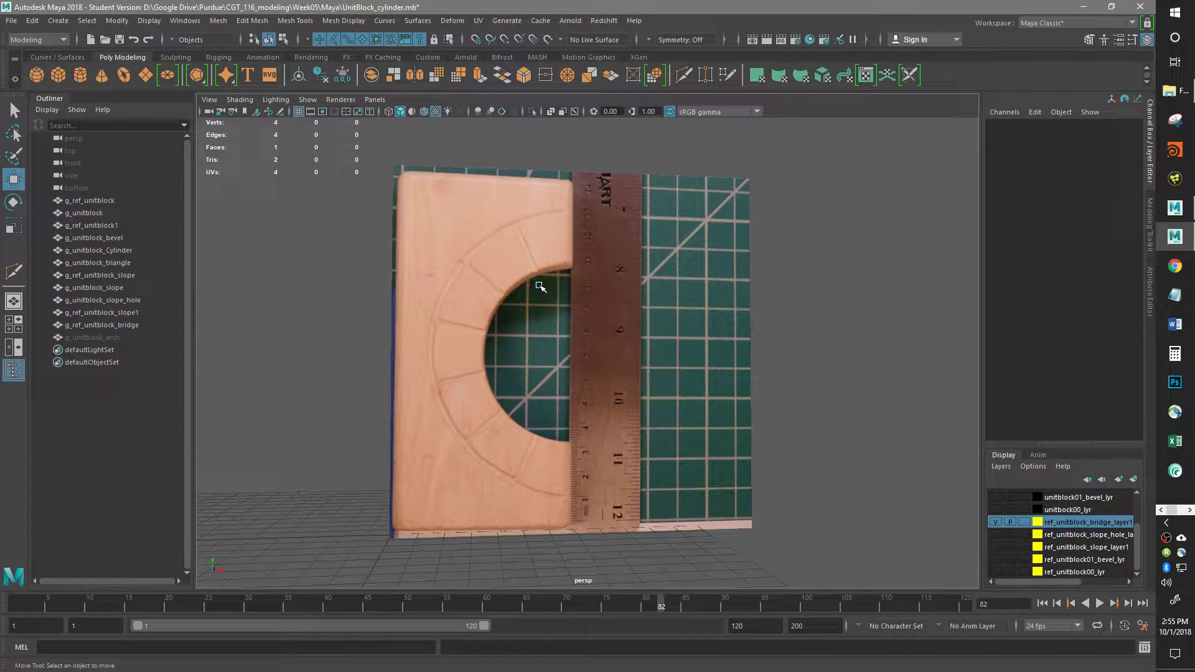
left_click_drag(523, 347, 520, 352, "alt")
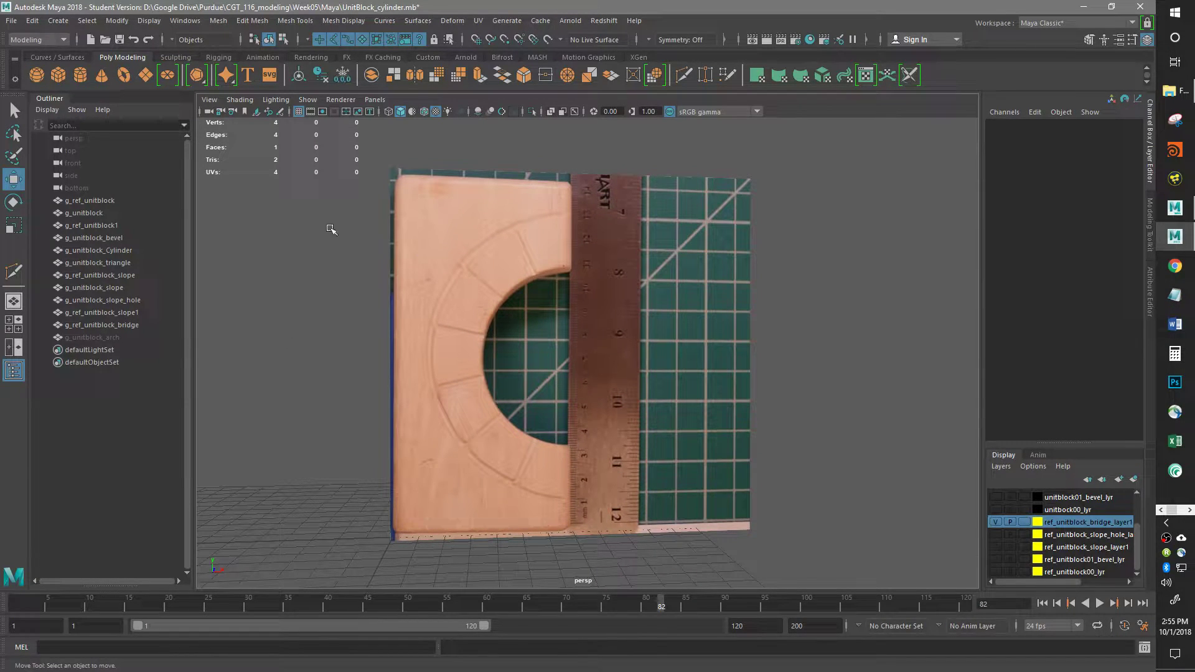
left_click(58, 74)
left_click_drag(510, 360, 546, 355, "alt")
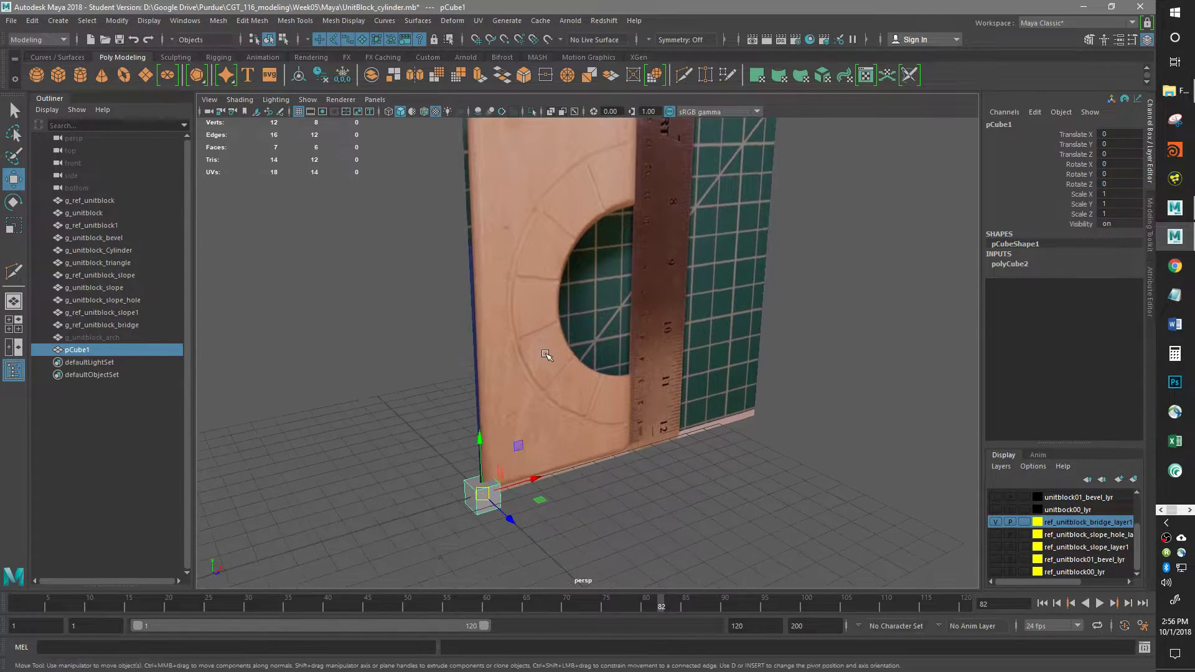
Set the new cube's height to 14, width to 7 and depth to 3.5
left_click(1005, 265)
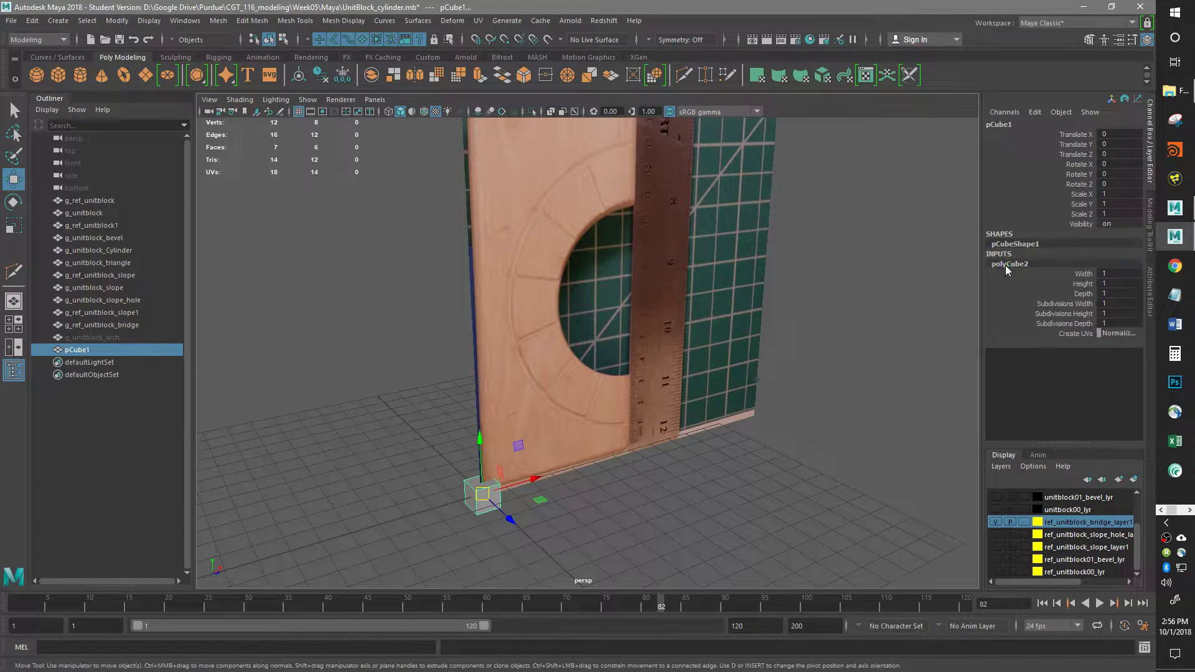
double_click(1113, 282)
type("14")
key("Return")
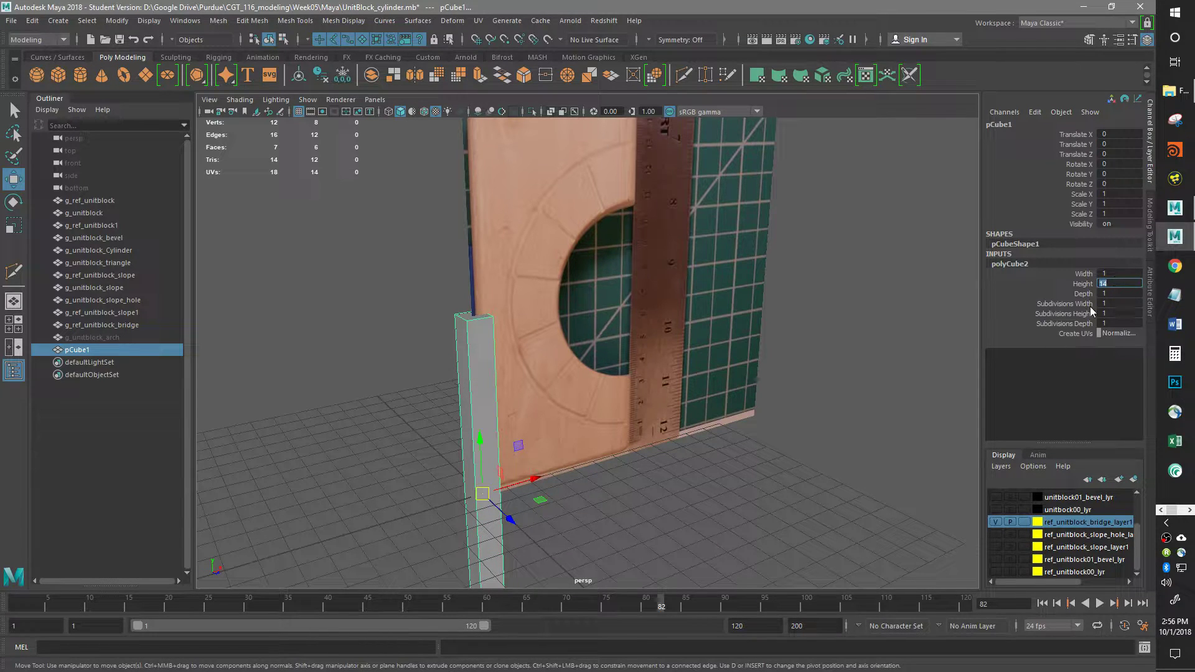
double_click(1115, 274)
type("7")
key("Return")
double_click(1115, 293)
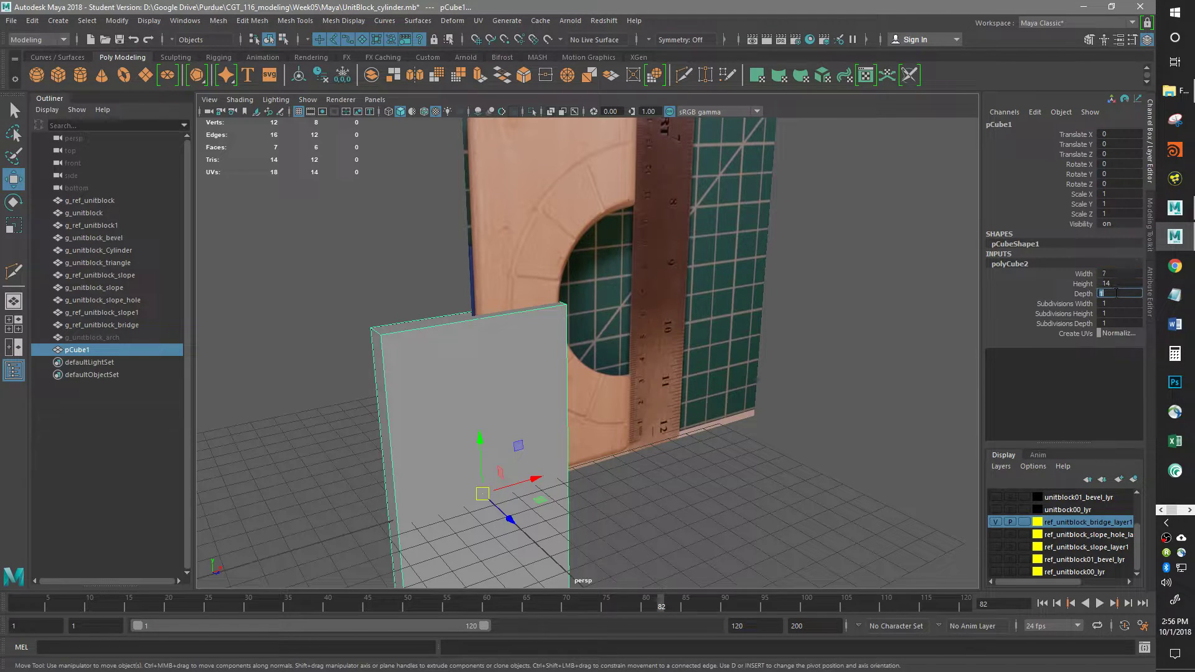
type("3.5")
key("Return")
Move the cube's pivot onto its lower back corner vertex, on the side with the smallest X value
left_click_drag(665, 379, 757, 374, "alt")
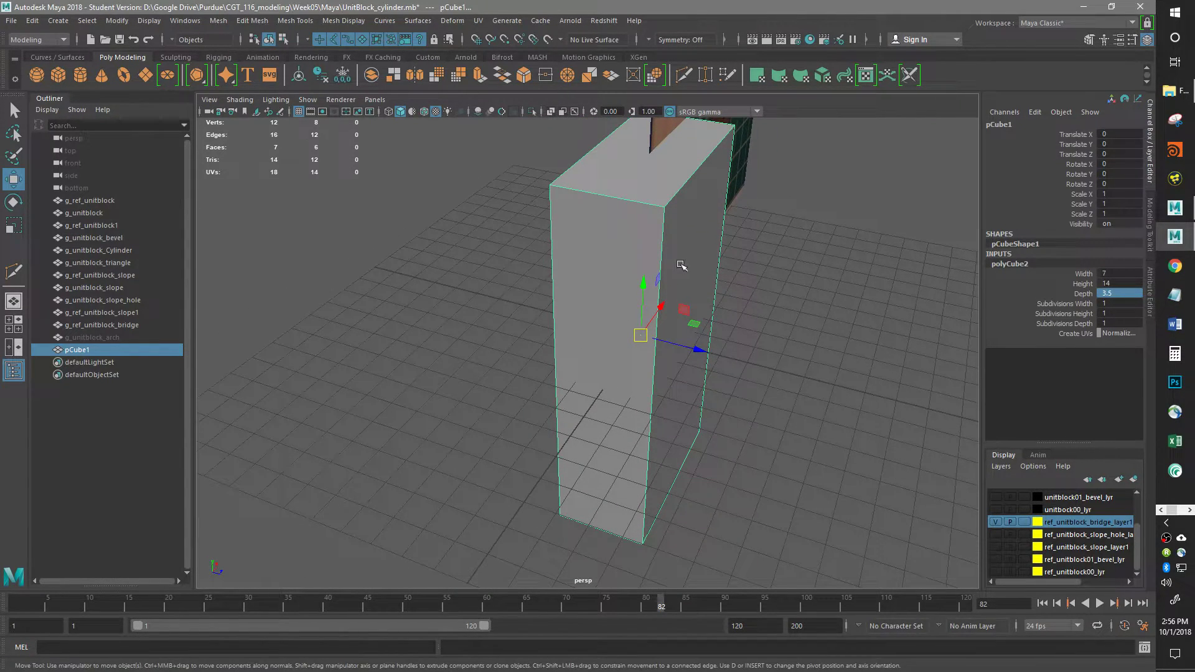
middle_click_drag(703, 471, 702, 516, "alt")
left_click_drag(702, 516, 792, 339, "alt")
scroll(781, 373, "up", 4)
scroll(783, 405, "down", 3)
left_click_drag(607, 432, 609, 395, "alt")
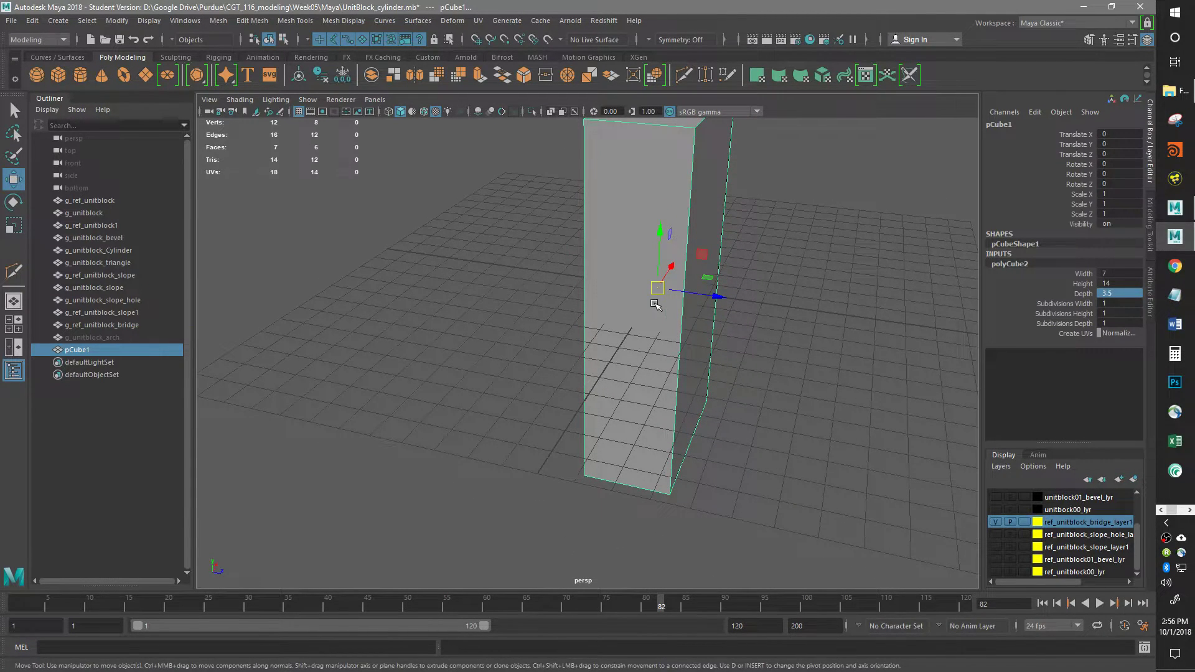
key("d")
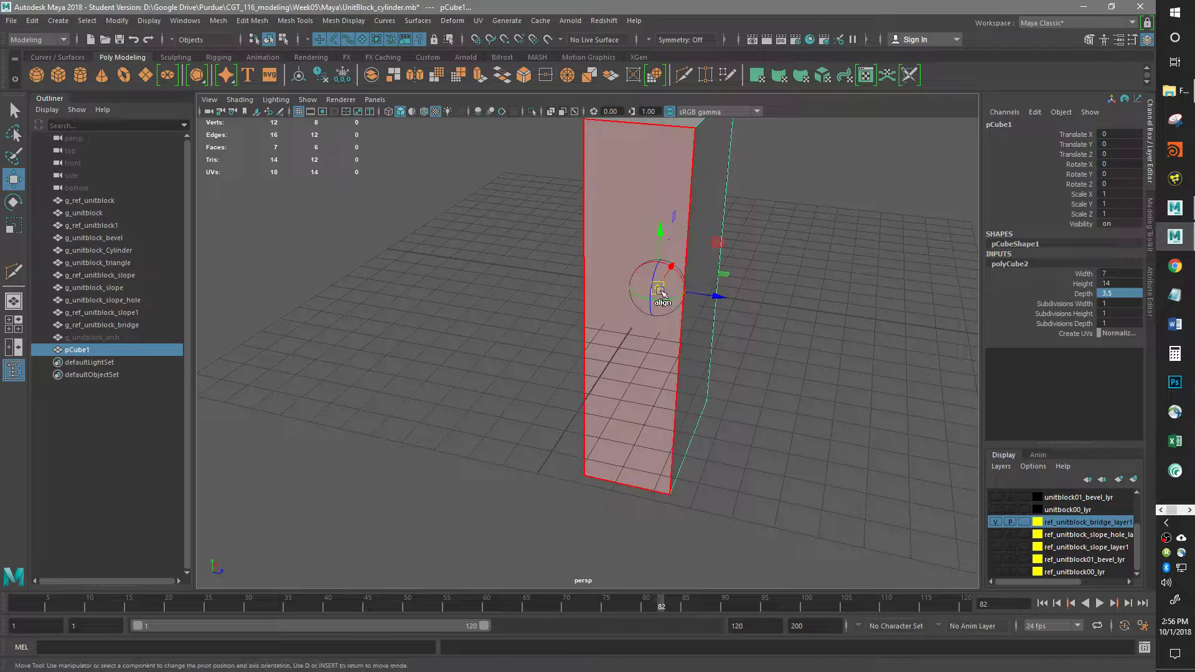
left_click_drag(659, 287, 586, 476)
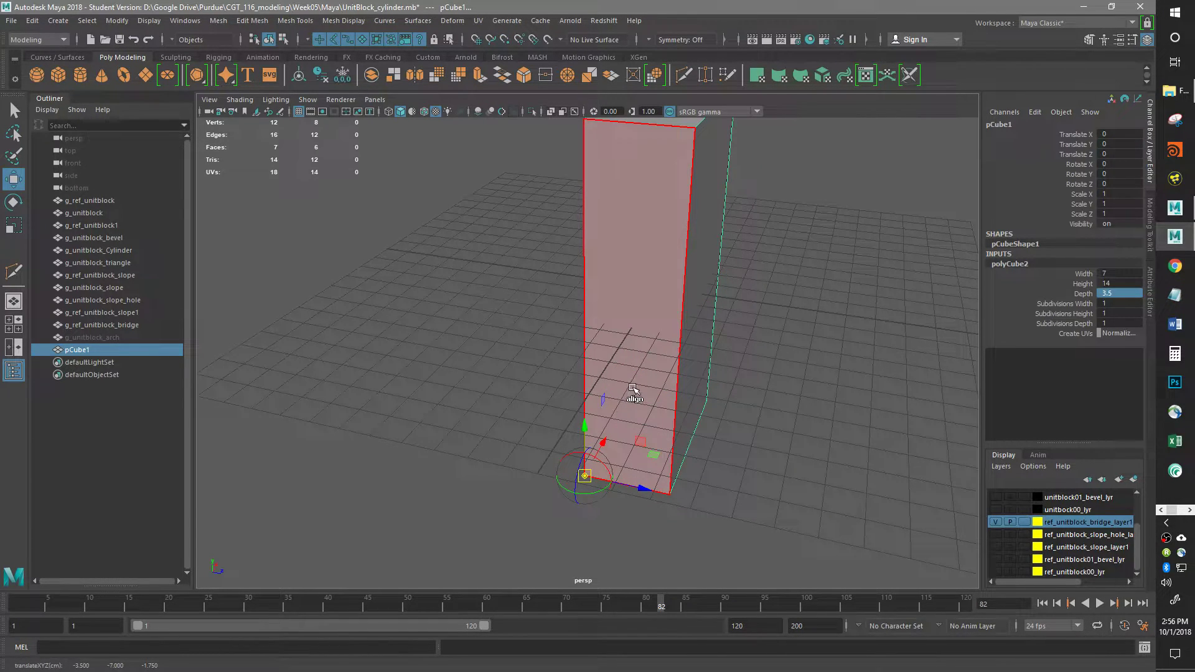
key("d")
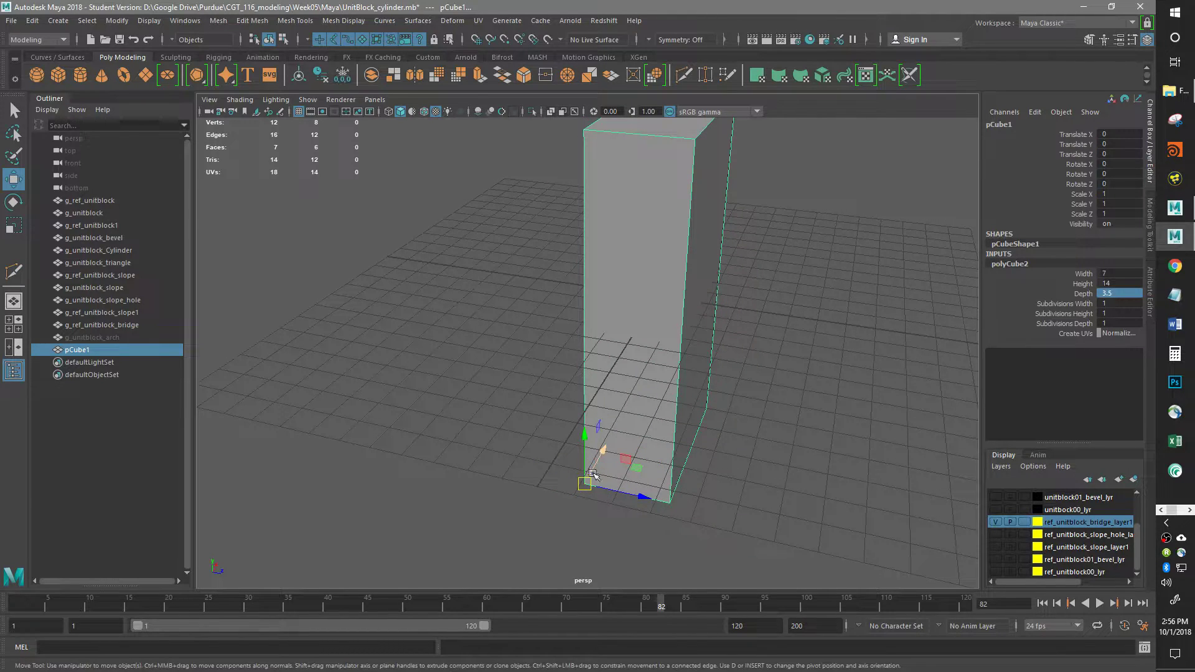
Snap the cube's pivot corner to the grid origin and freeze the cube's transformations
left_click_drag(584, 487, 653, 294)
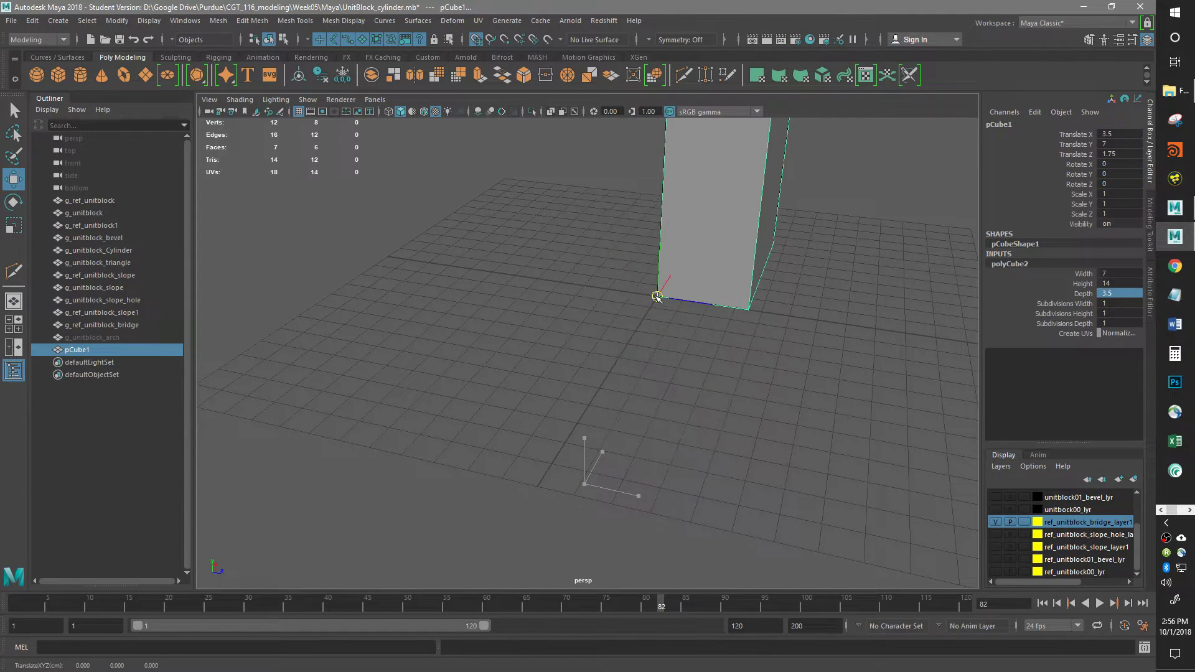
scroll(724, 352, "up", 5)
left_click_drag(849, 315, 595, 428, "alt")
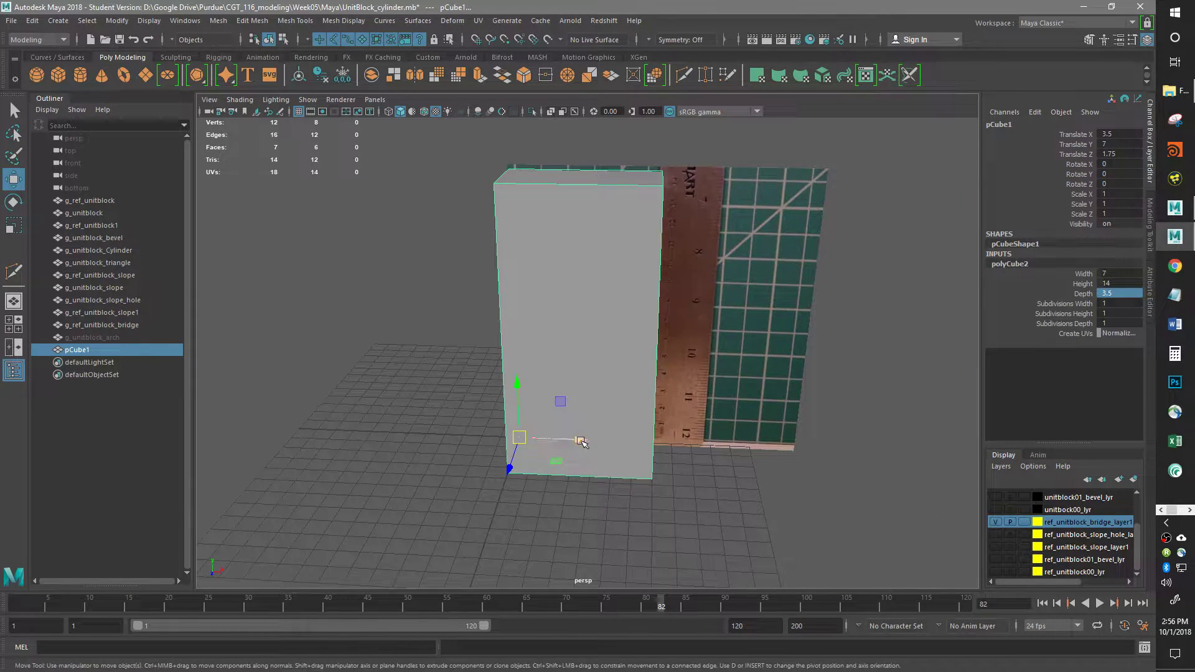
left_click(342, 75)
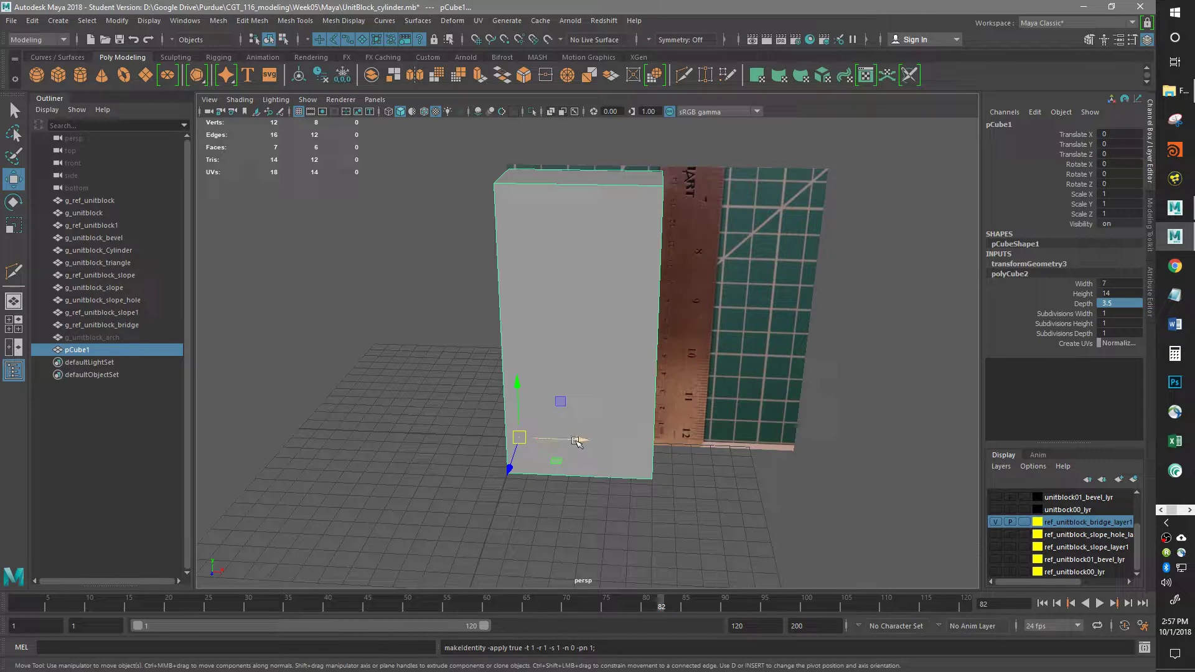
Move the cube aside along X to compare it with the reference, and reset its Translate X to 0
left_click_drag(570, 439, 455, 439)
left_click_drag(620, 307, 596, 243, "alt")
middle_click_drag(643, 297, 645, 366, "alt")
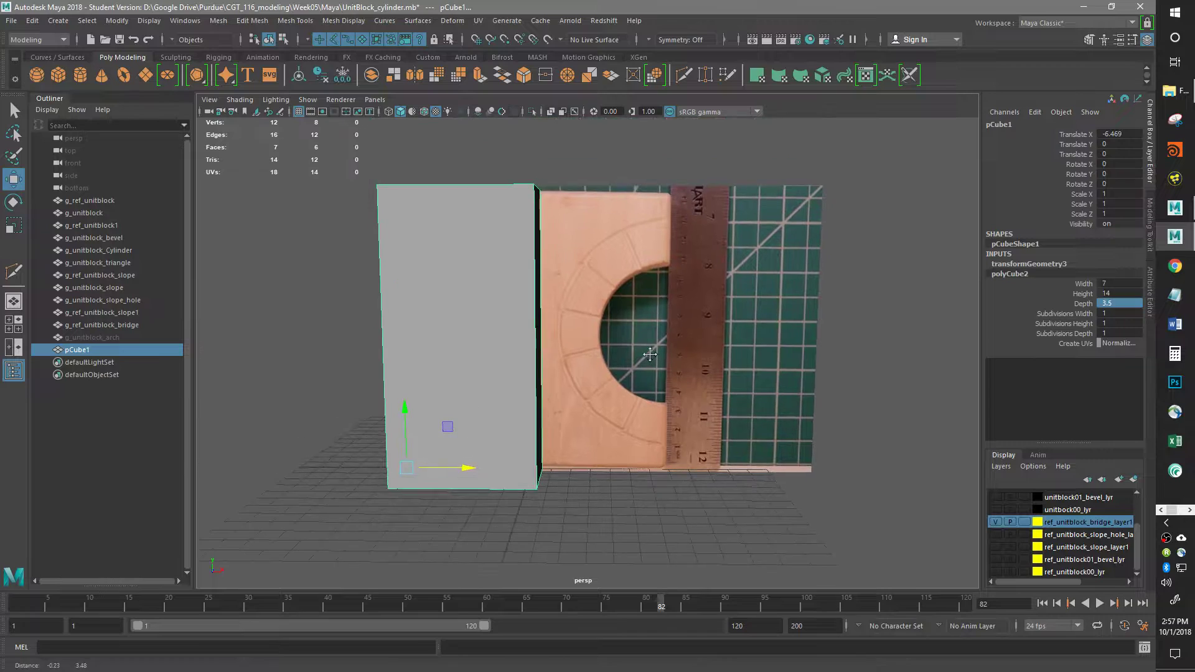
double_click(1118, 134)
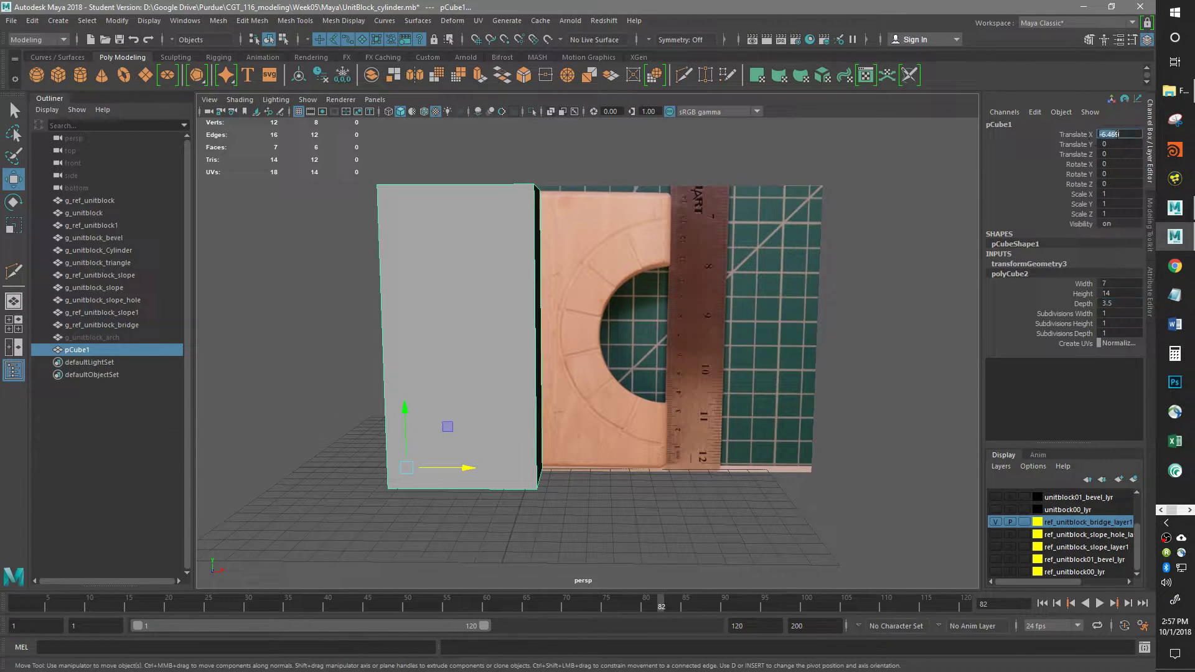
type("0")
key("Return")
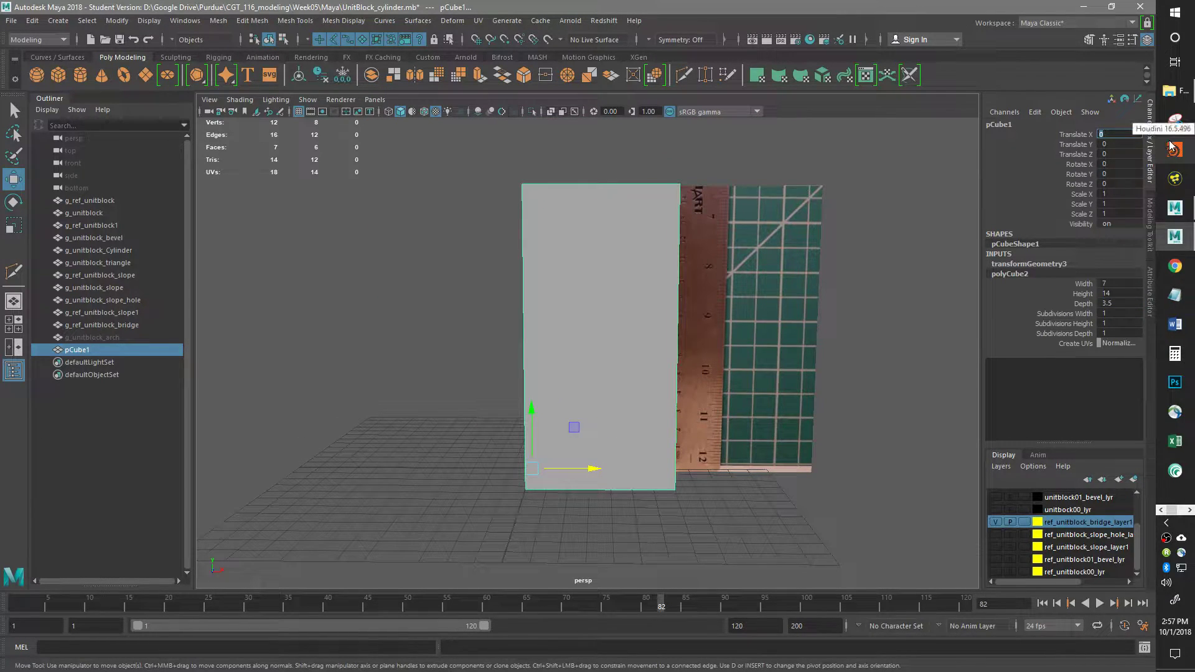
In the front view, insert a horizontal edge loop halfway up the cube with the Multi-Cut tool, and leave the tool
scroll(563, 421, "up", 1)
left_click_drag(561, 421, 570, 412, "alt")
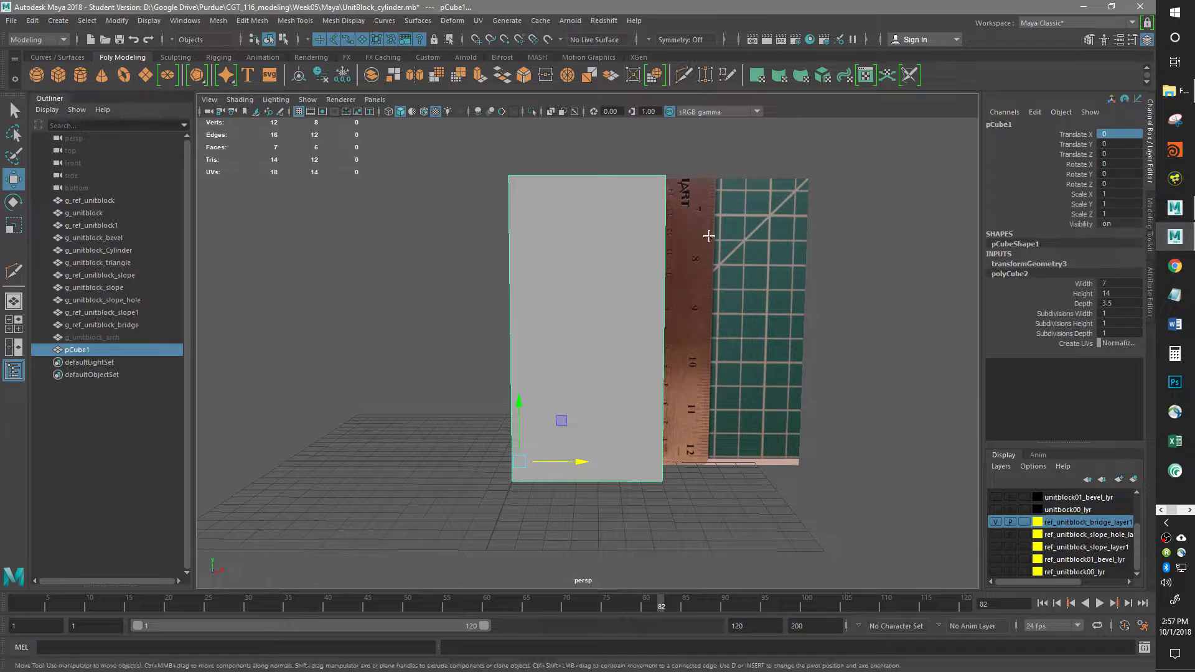
left_click(684, 74)
key("space")
left_click_drag(750, 313, 752, 347)
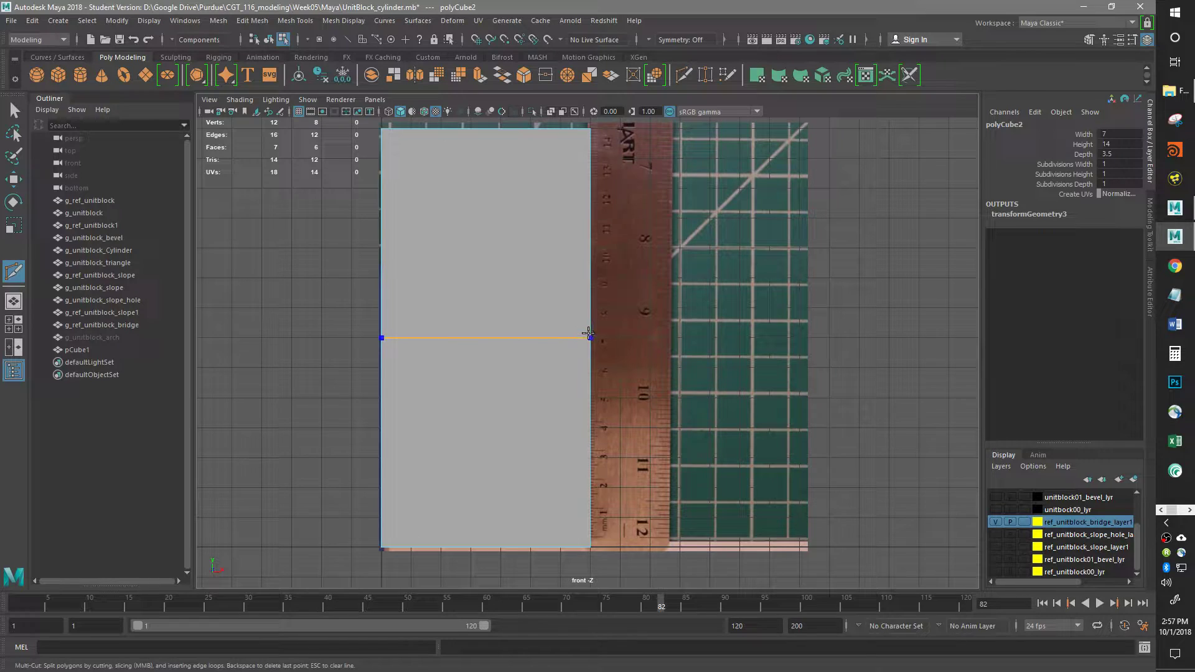
left_click(588, 335, "ctrl")
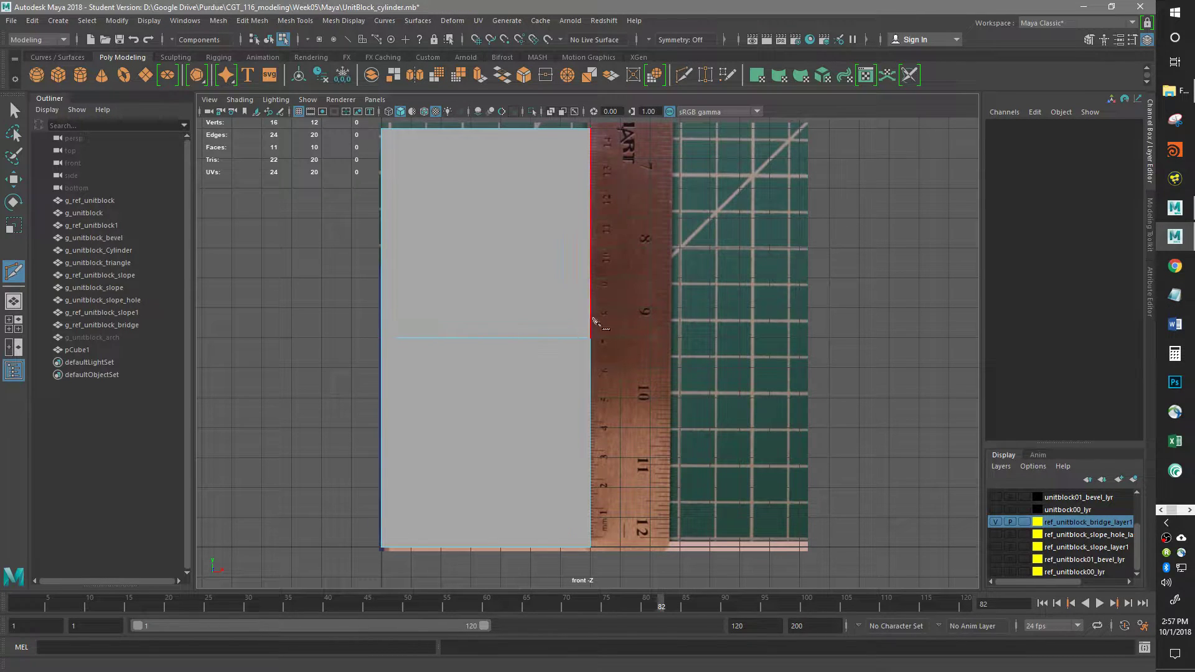
middle_click_drag(639, 317, 642, 318, "alt")
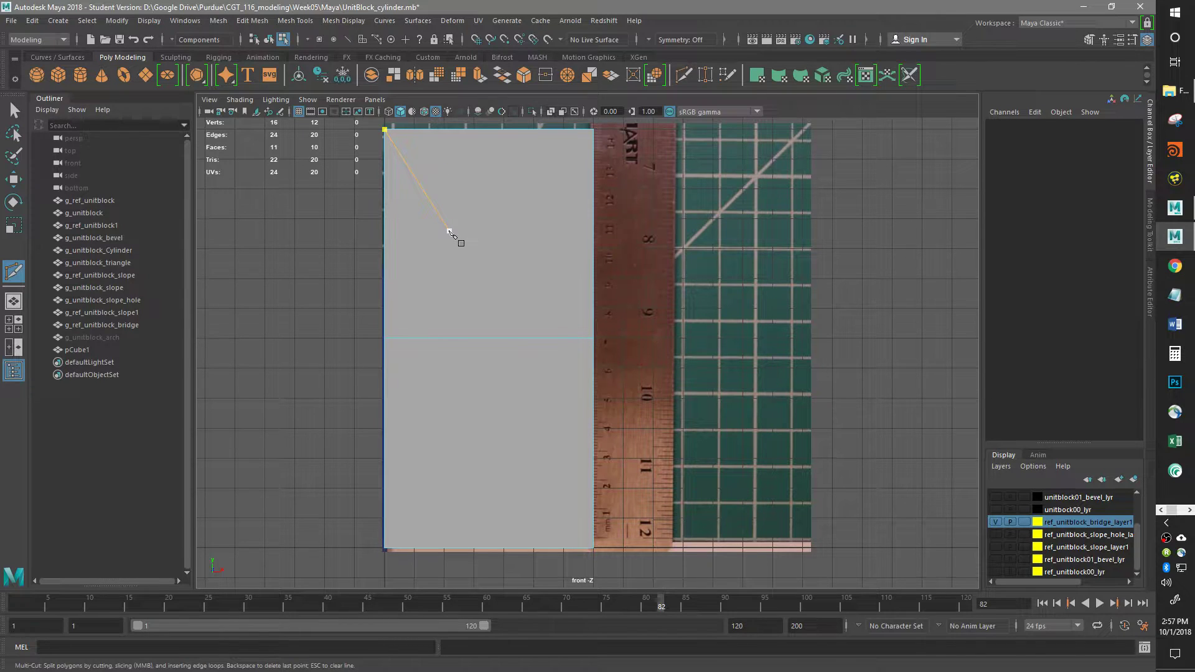
key("w")
left_click(458, 274)
key("F8")
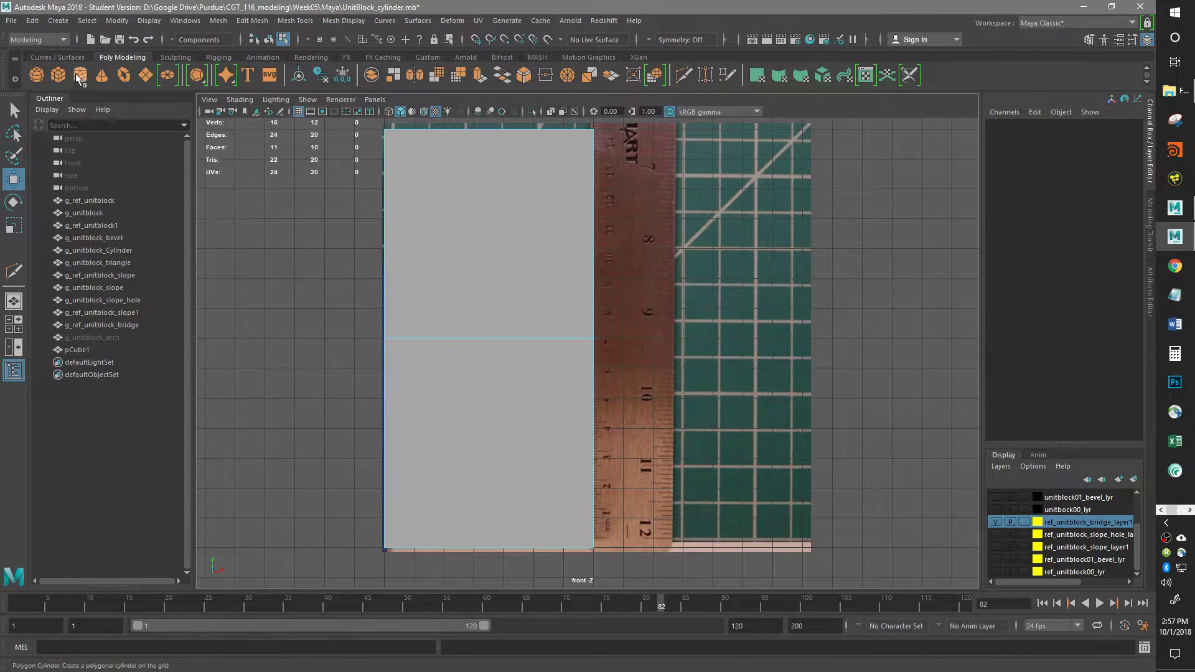
Create a polygon cylinder and set its axis subdivisions to 16
left_click(80, 74)
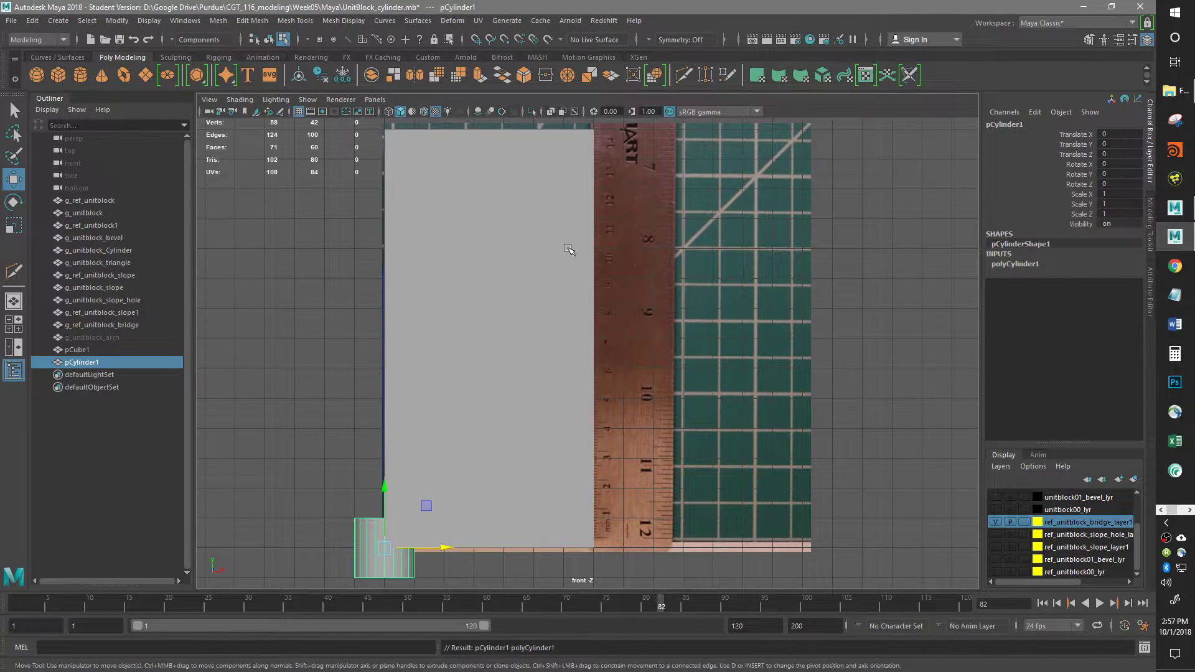
left_click(1025, 265)
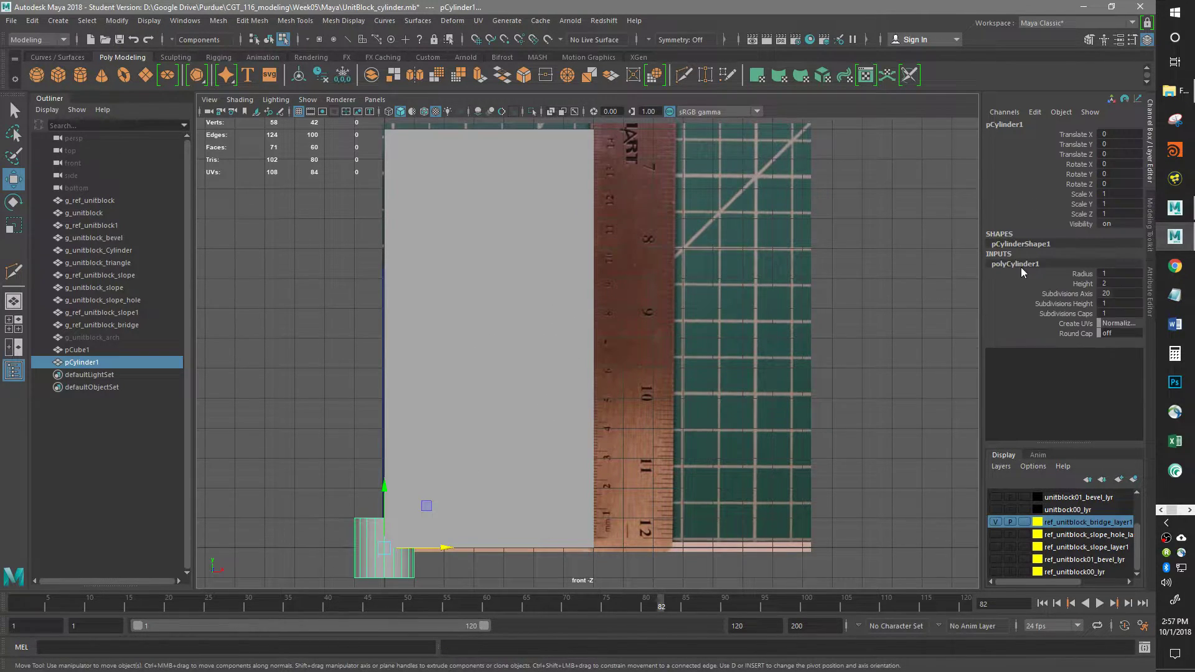
double_click(1111, 293)
type("16")
key("Return")
In the perspective view, rotate the cylinder 90 degrees around X so it lies along the block's depth
middle_click_drag(614, 434, 603, 419, "alt")
key("space")
left_click(606, 395)
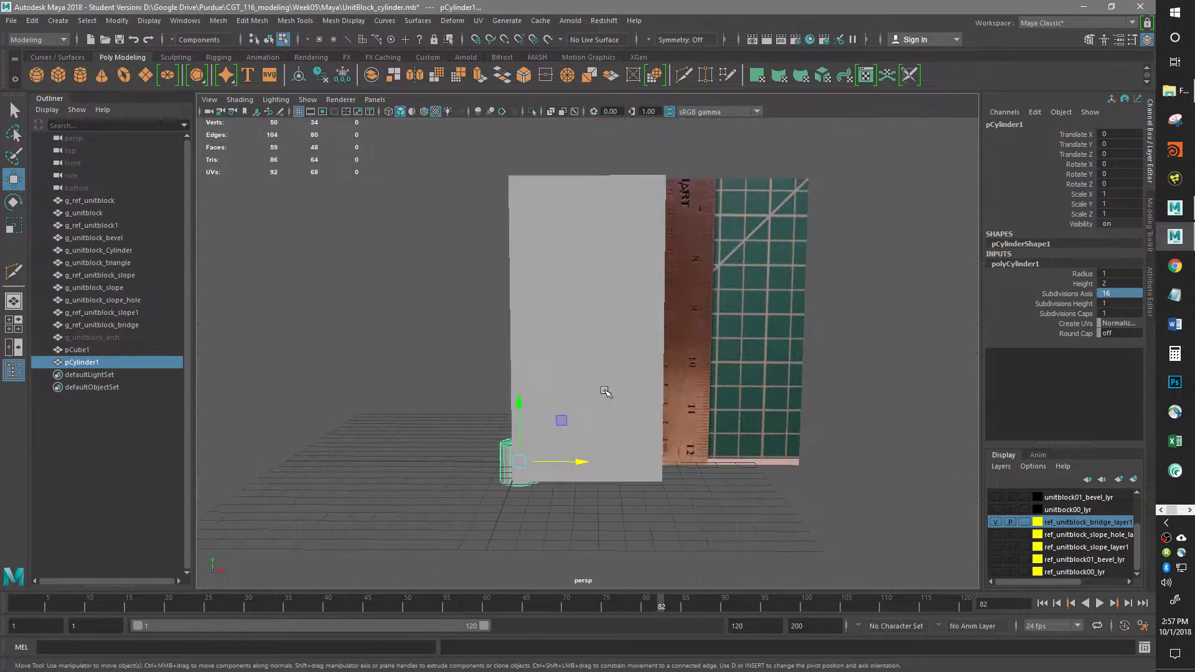
middle_click_drag(654, 420, 628, 351, "alt")
scroll(619, 407, "up", 4)
left_click_drag(662, 373, 676, 382, "alt")
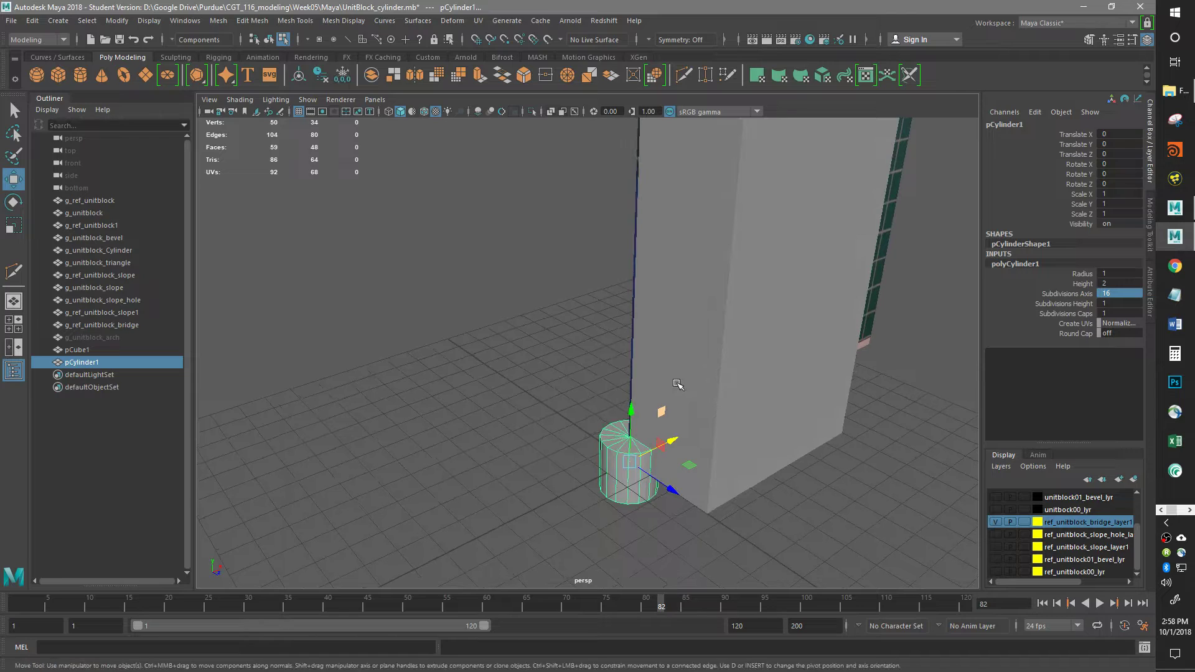
key("e")
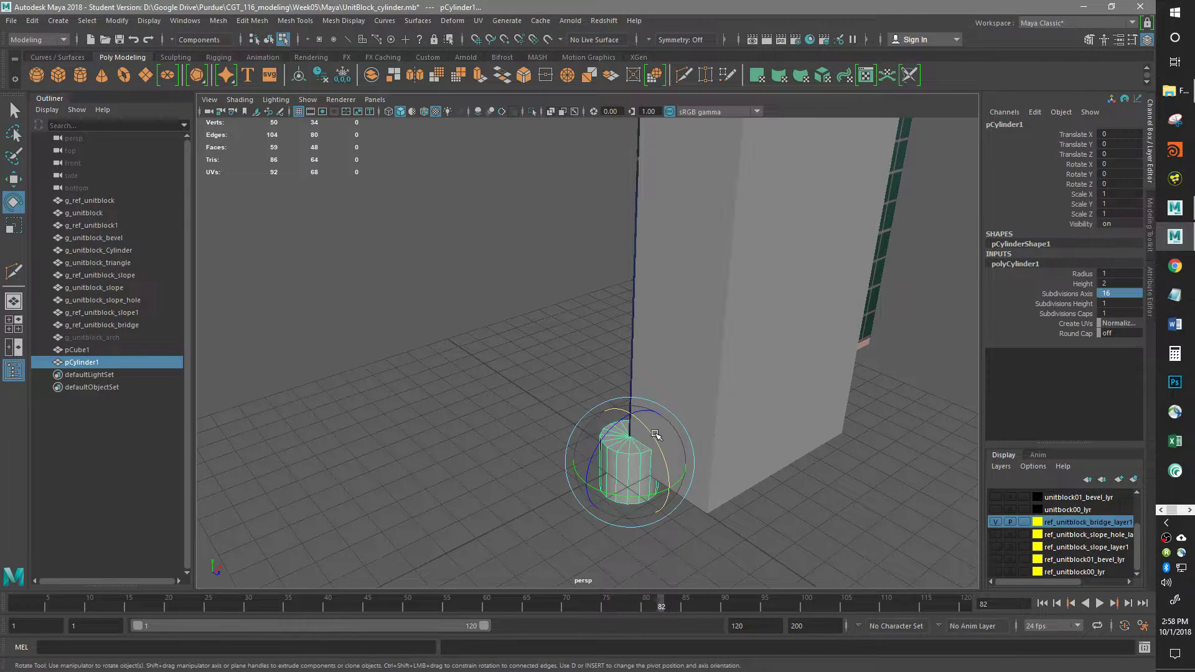
left_click_drag(651, 435, 704, 481)
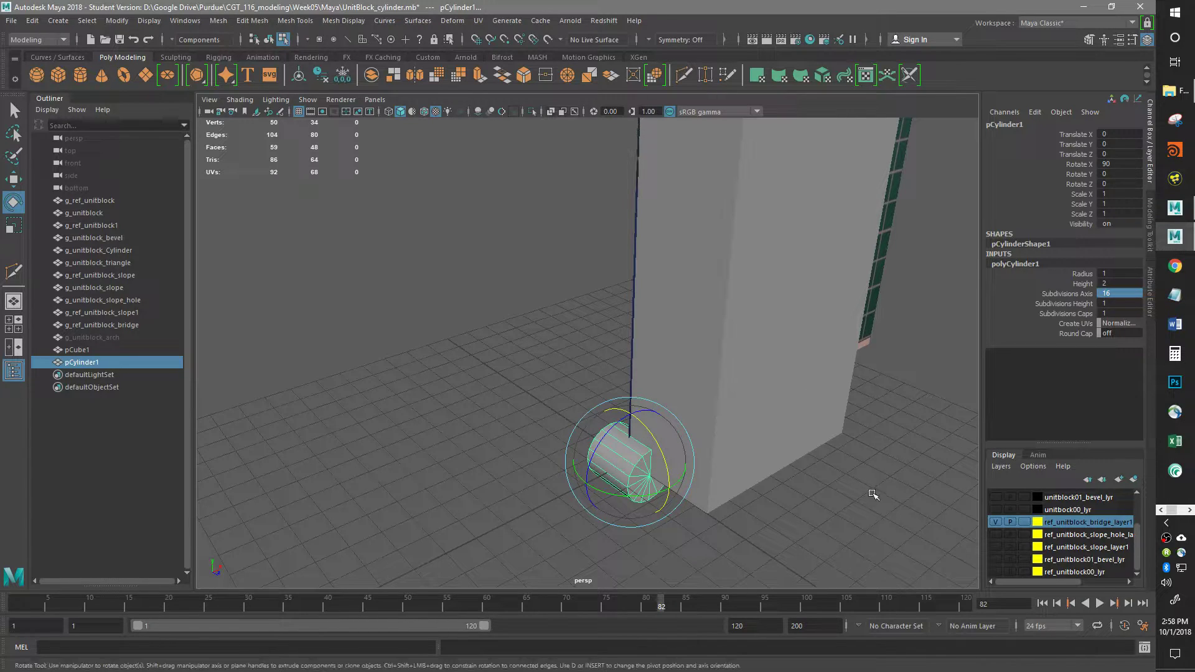
Set the cylinder's height to 4 so it is longer than the block's depth
left_click_drag(872, 493, 862, 488, "alt")
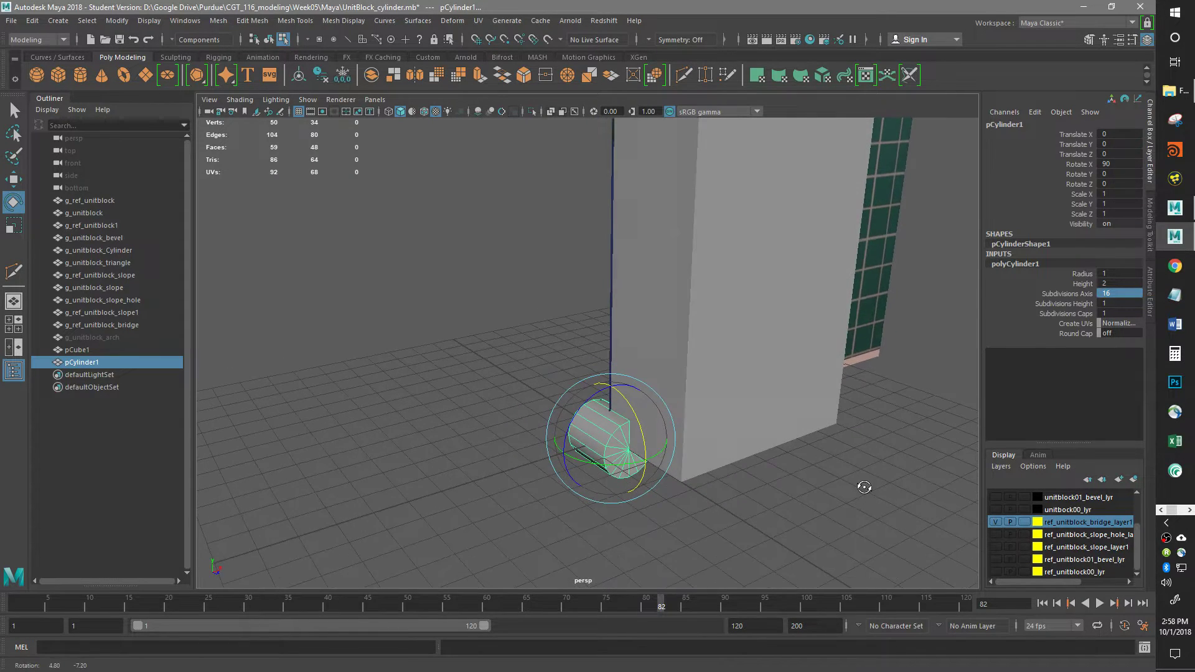
double_click(1112, 283)
type("3")
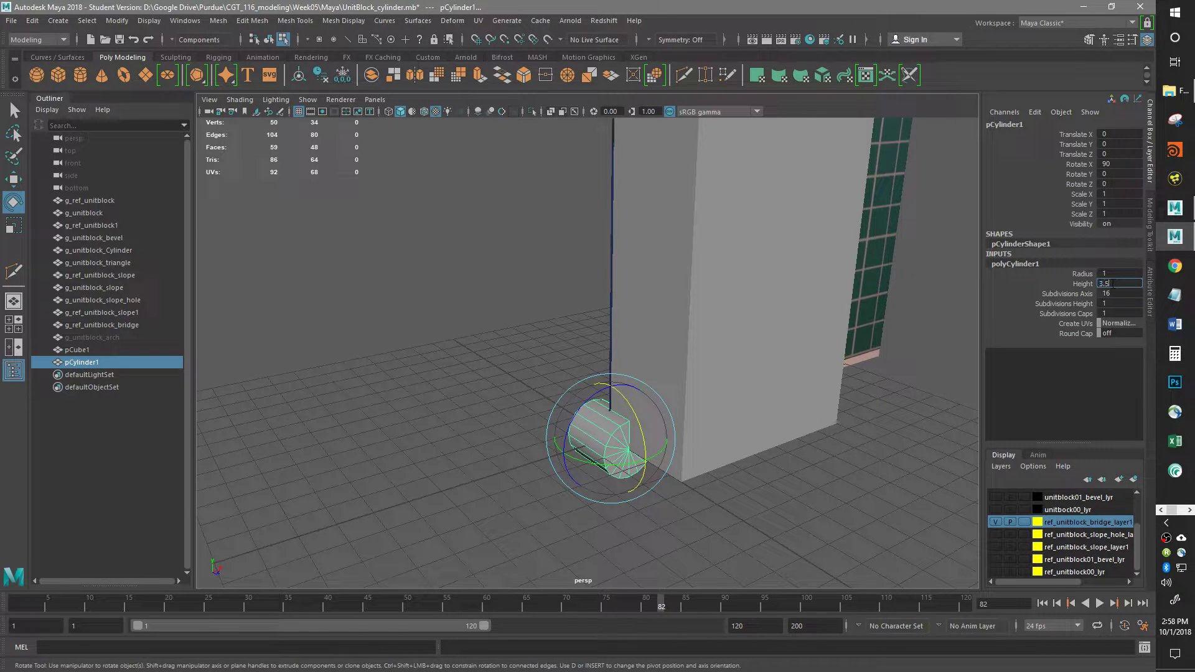
type(".5")
key("Return")
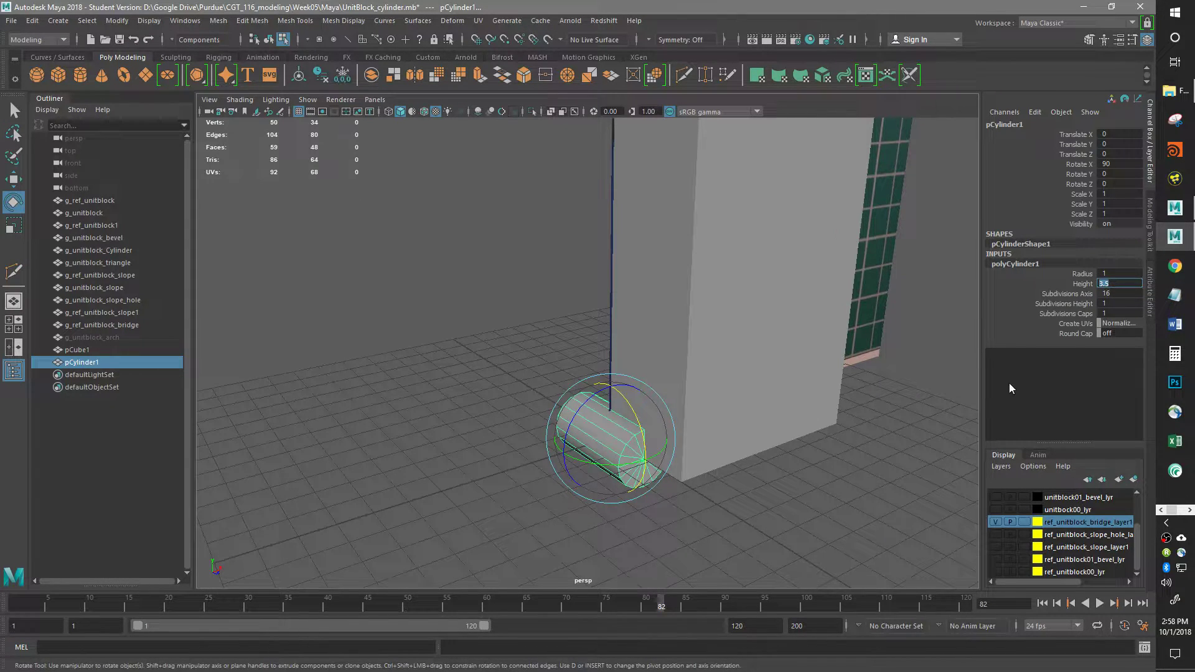
type("4")
key("Return")
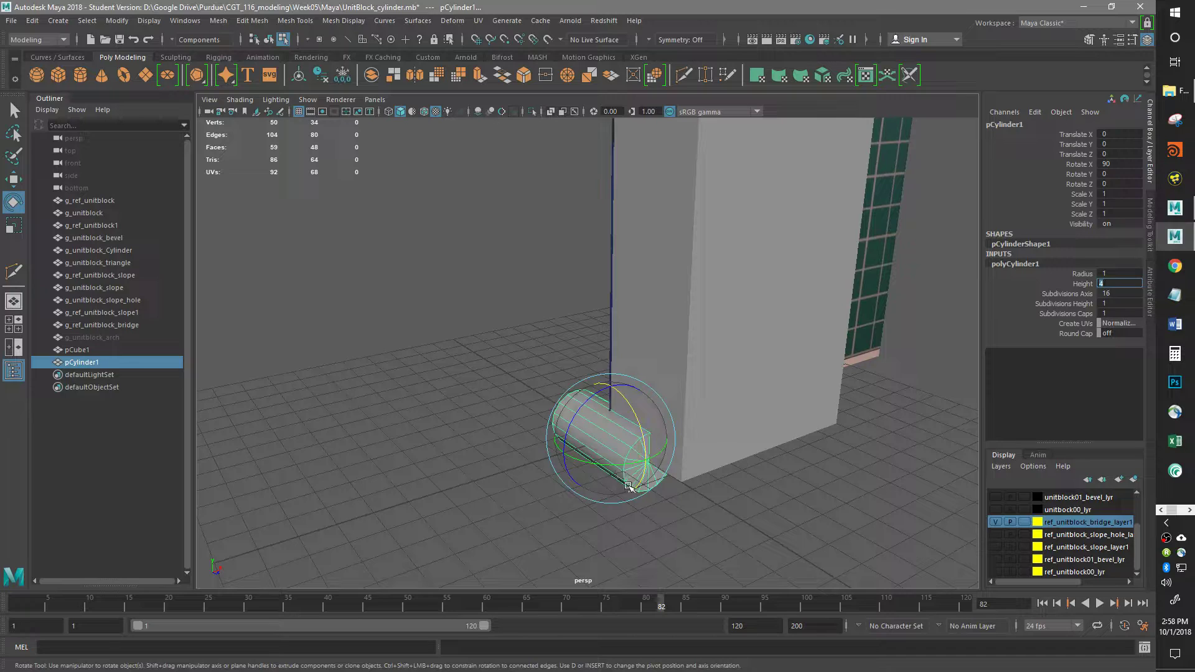
middle_click_drag(727, 537, 731, 535, "alt")
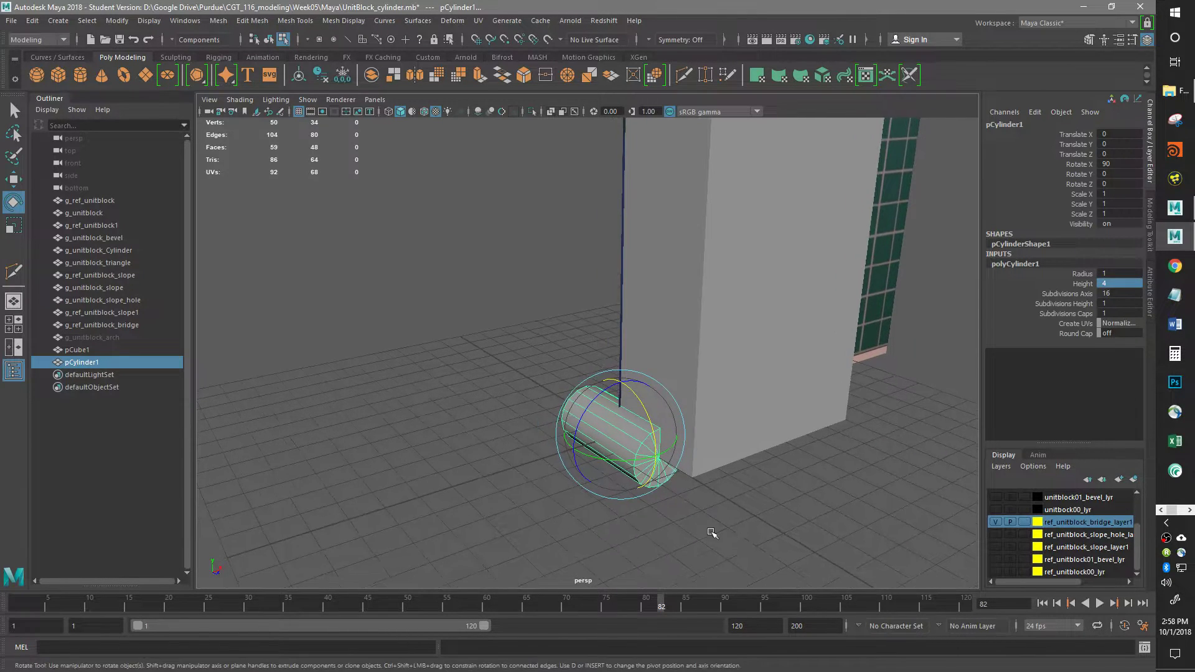
left_click_drag(731, 535, 643, 538, "alt")
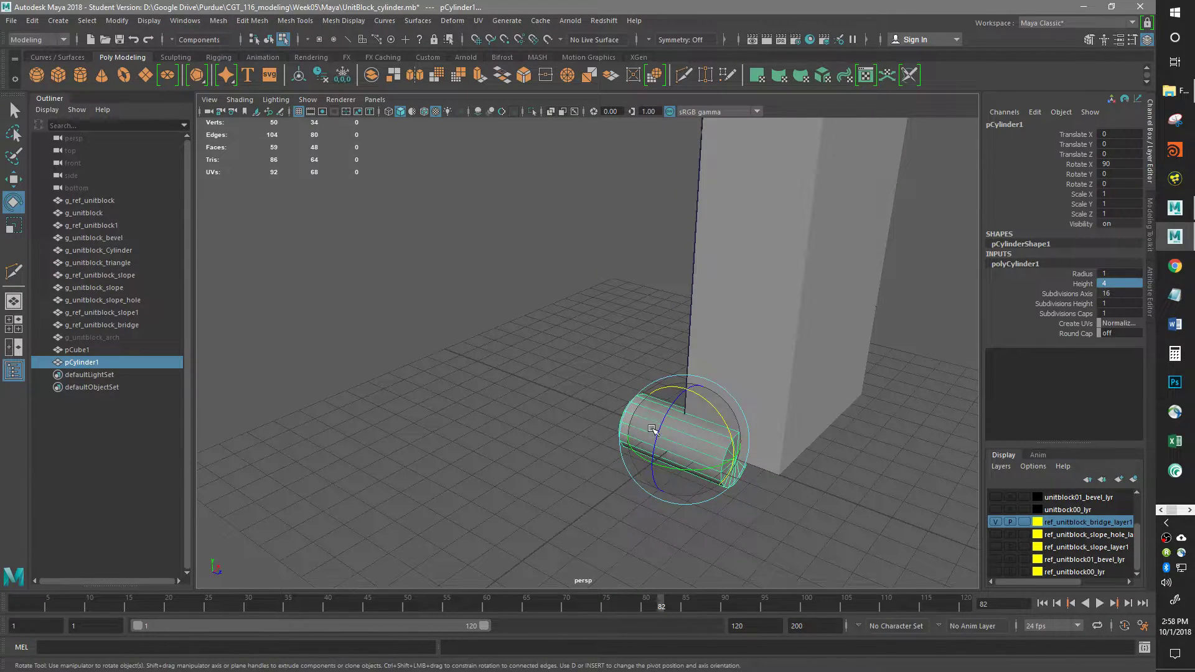
Move the cylinder forward along Z to about 1.52
key("w")
left_click_drag(741, 463, 800, 458)
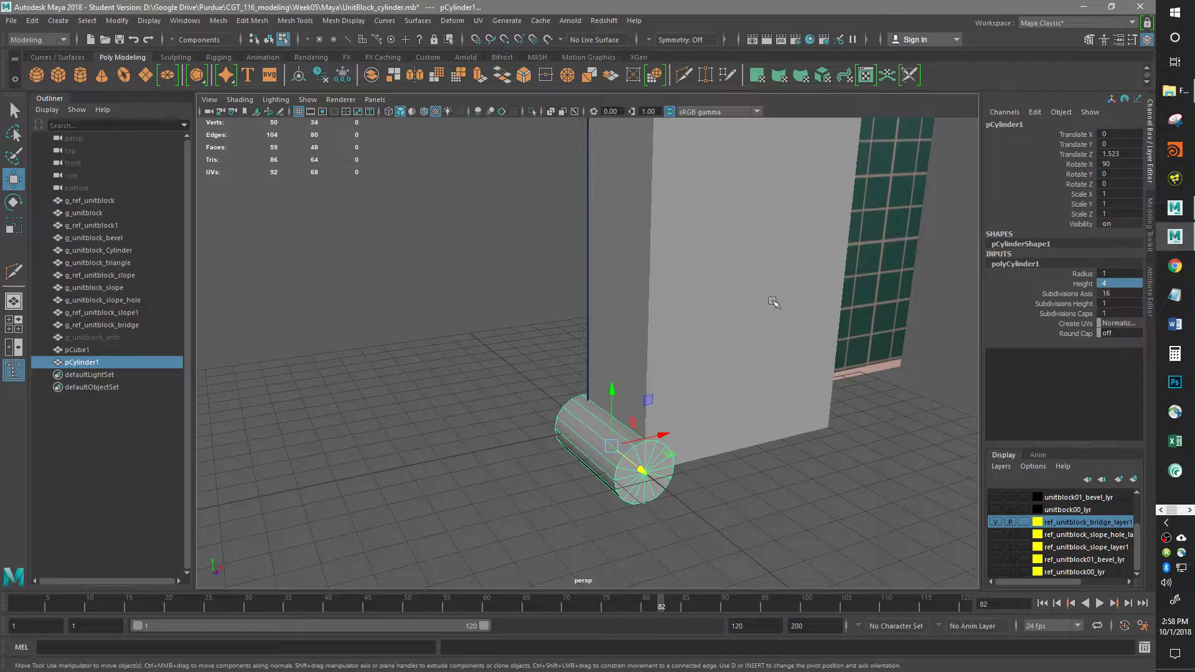
left_click_drag(741, 350, 787, 430, "alt")
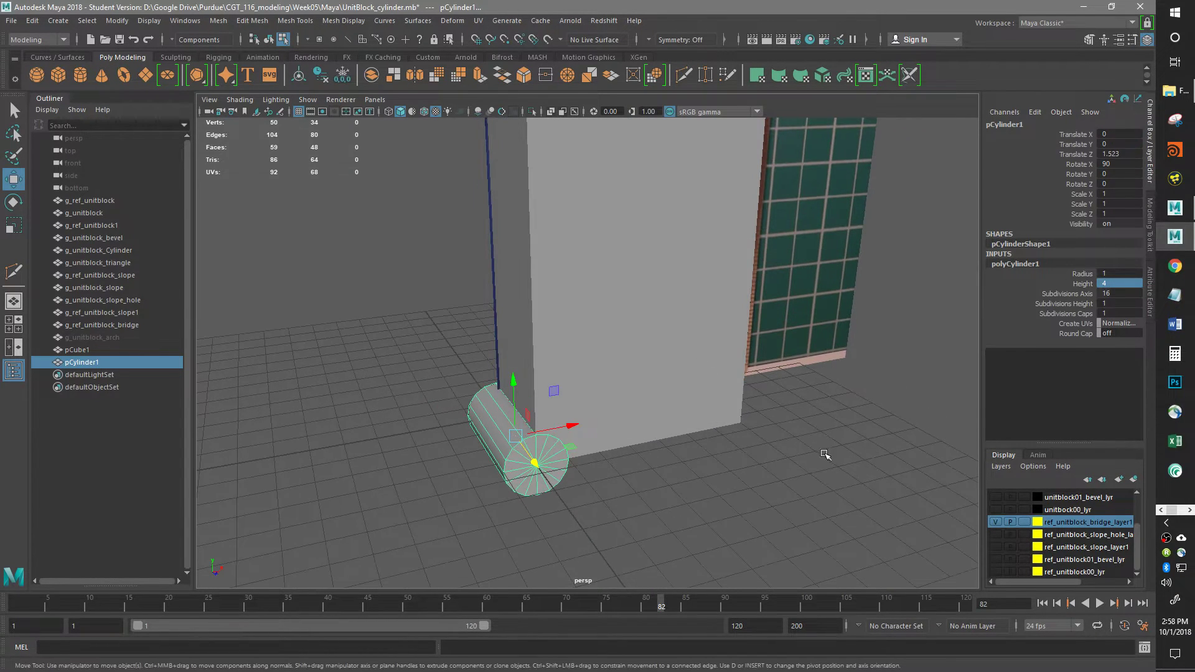
middle_click_drag(610, 513, 647, 548, "alt")
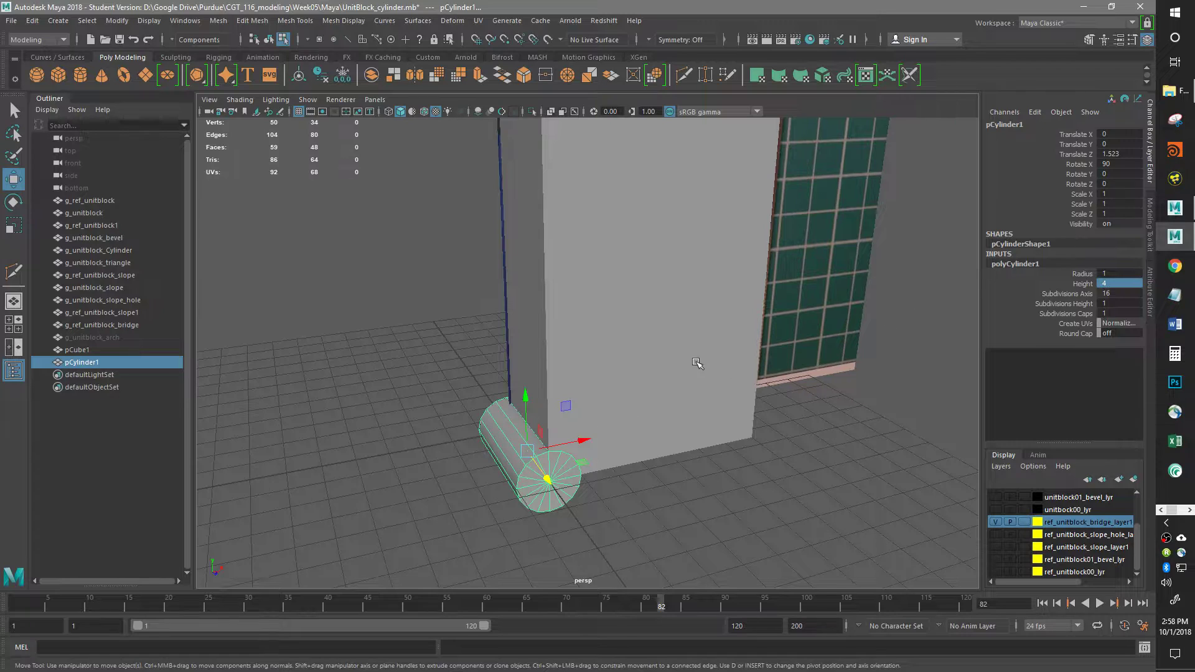
Set the cylinder's radius to 3.5
double_click(1111, 273)
left_click_drag(656, 485, 592, 498, "alt")
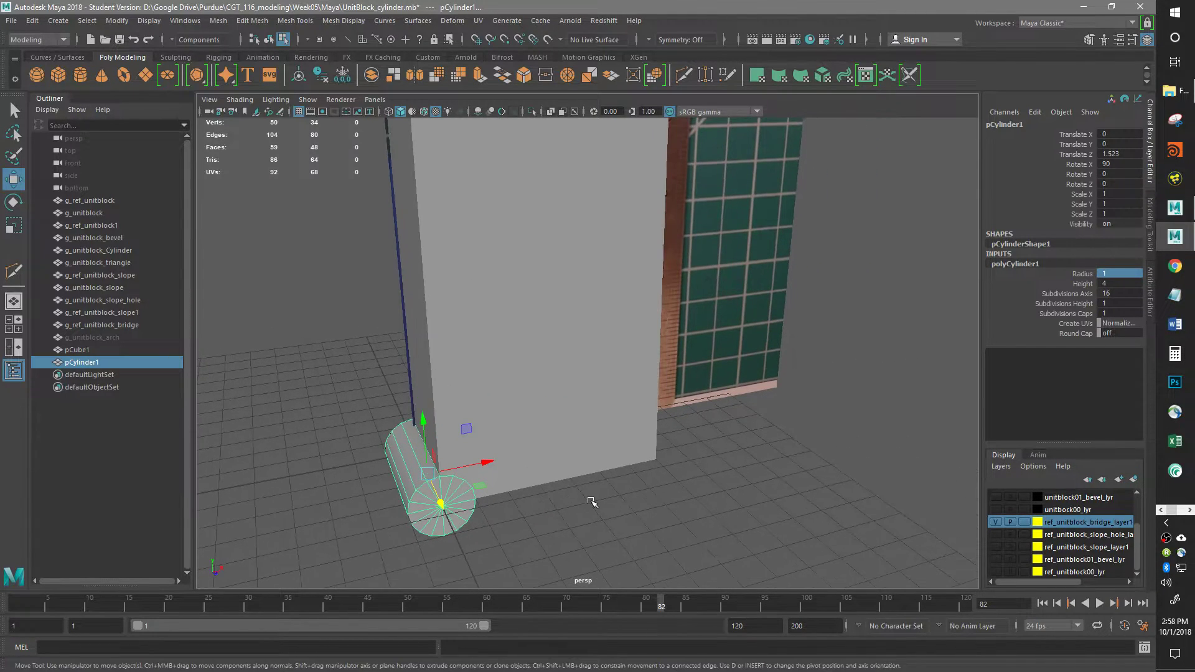
mouse_move(821, 391)
left_mouse_down("alt")
mouse_move(789, 392)
mouse_move(820, 385)
left_mouse_up("alt")
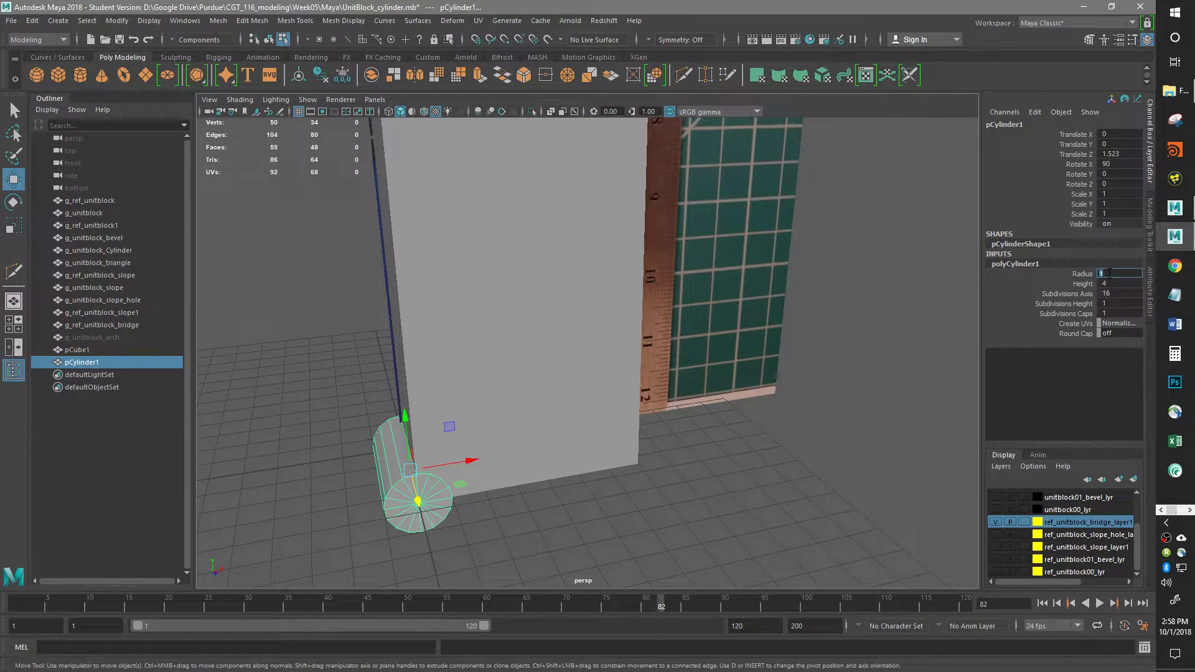
key("Return")
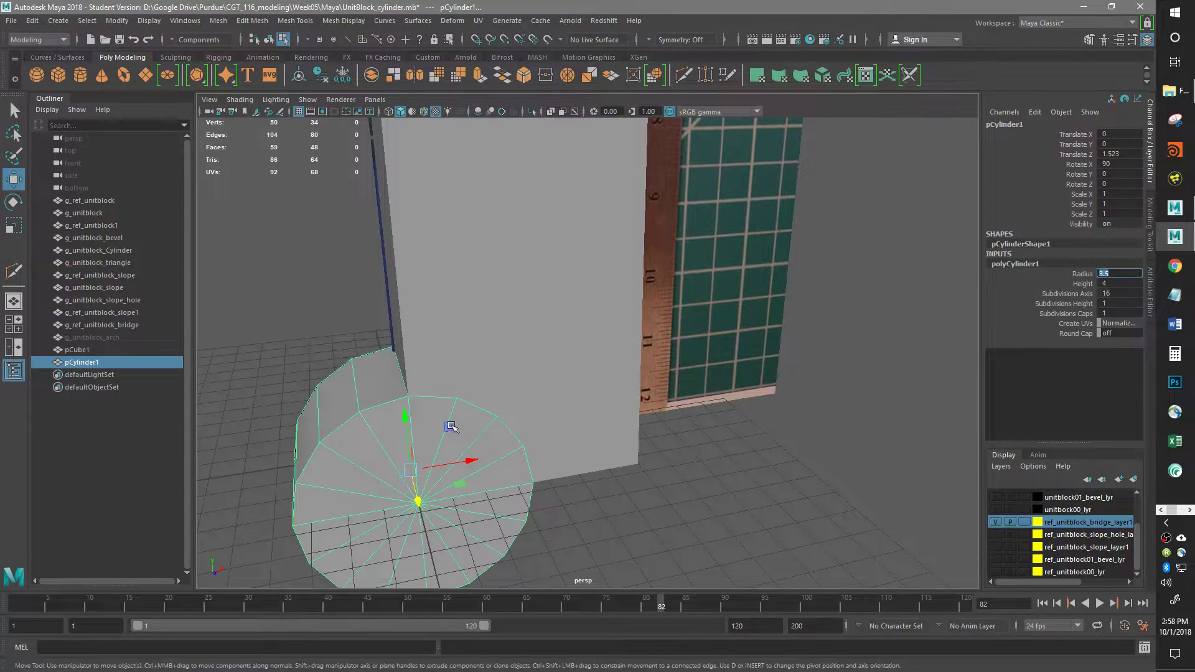
middle_click_drag(707, 461, 757, 435, "alt")
middle_click_drag(660, 439, 653, 472, "alt")
left_click_drag(701, 443, 592, 315, "alt")
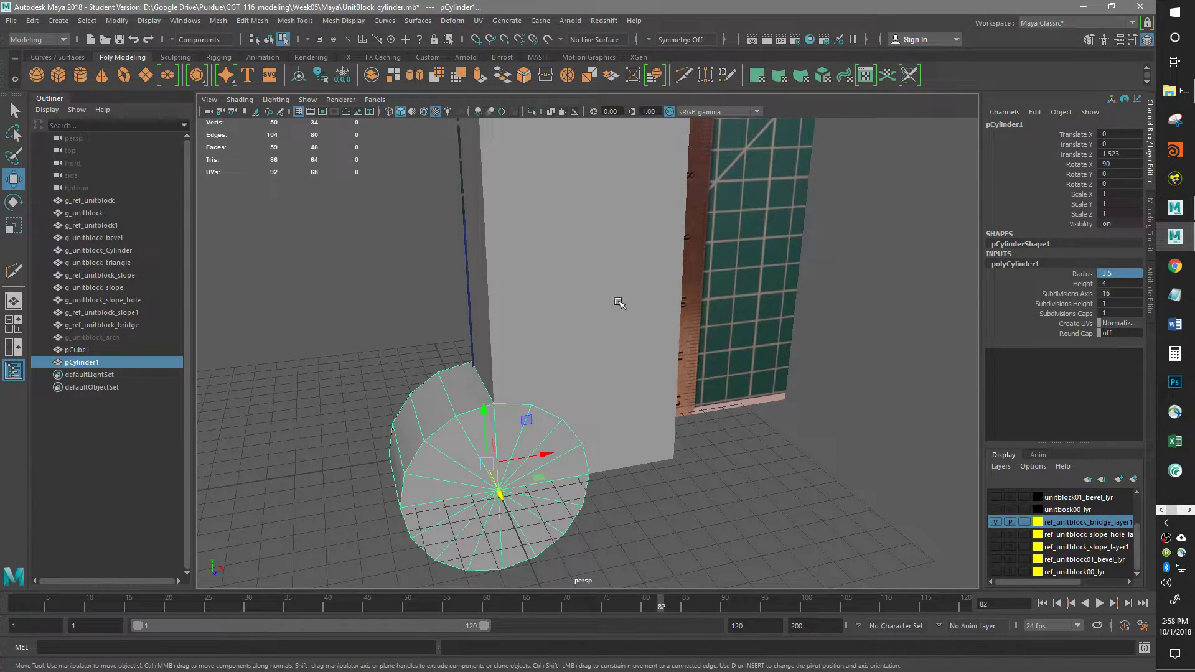
Show wireframes over the shaded objects and snap the cylinder to the middle of the block's right front edge, at 7, 7, 3.5
left_click(388, 111)
left_click(400, 112)
left_click(424, 112)
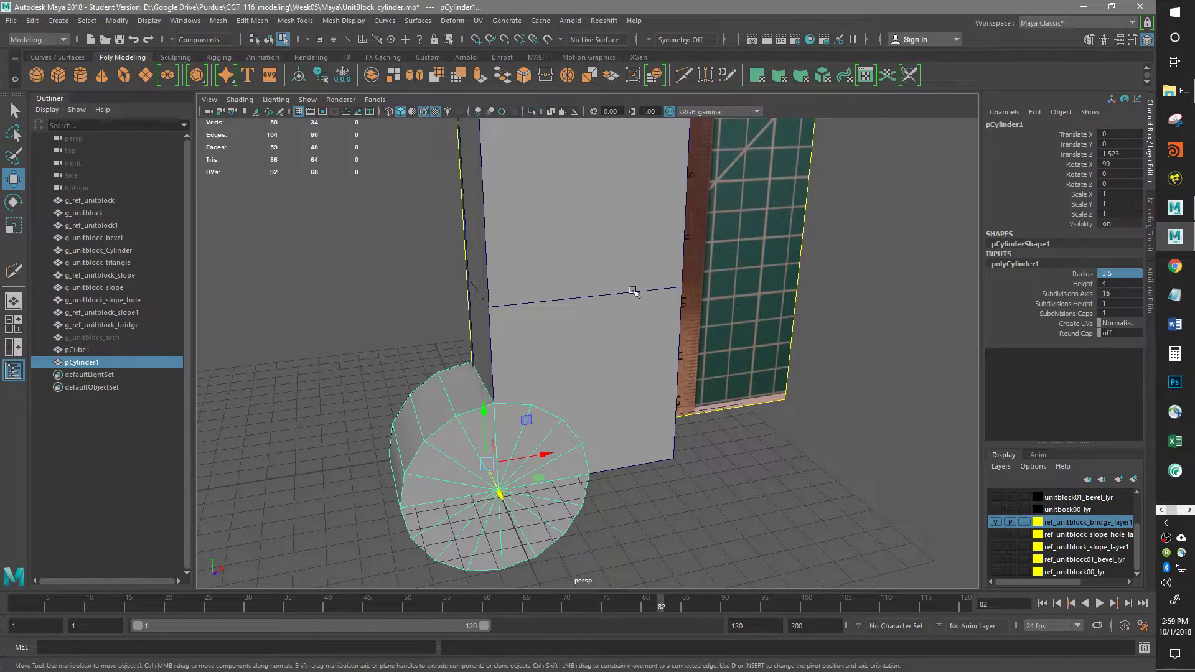
left_click_drag(663, 429, 592, 469, "alt")
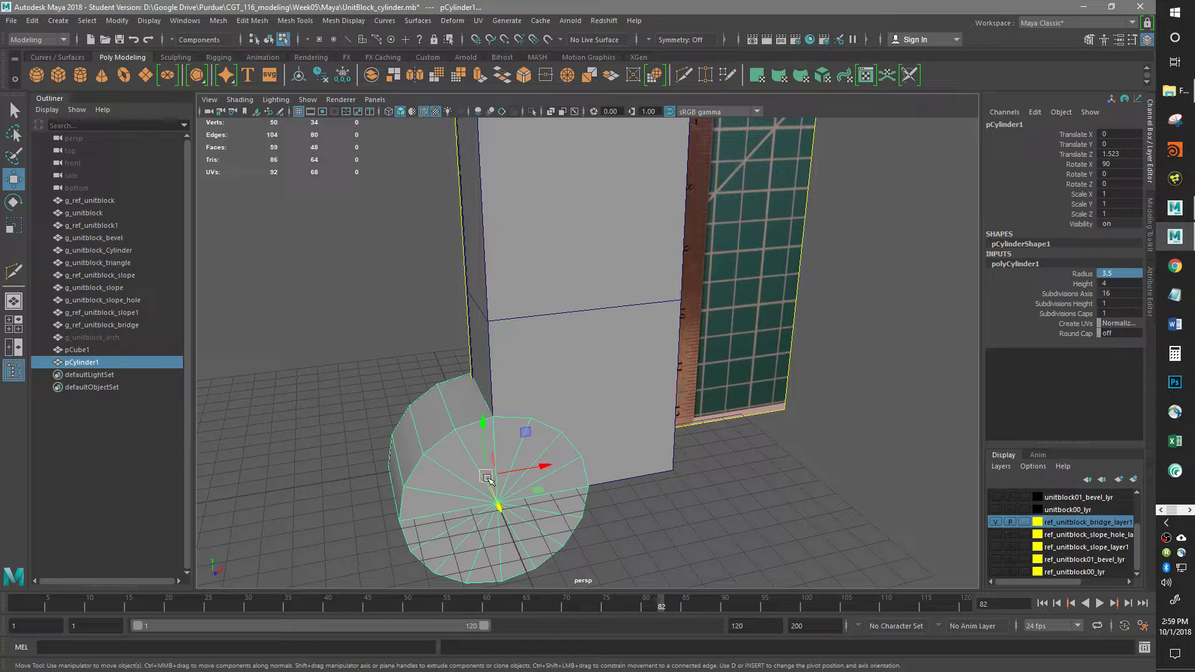
left_click_drag(487, 476, 693, 383)
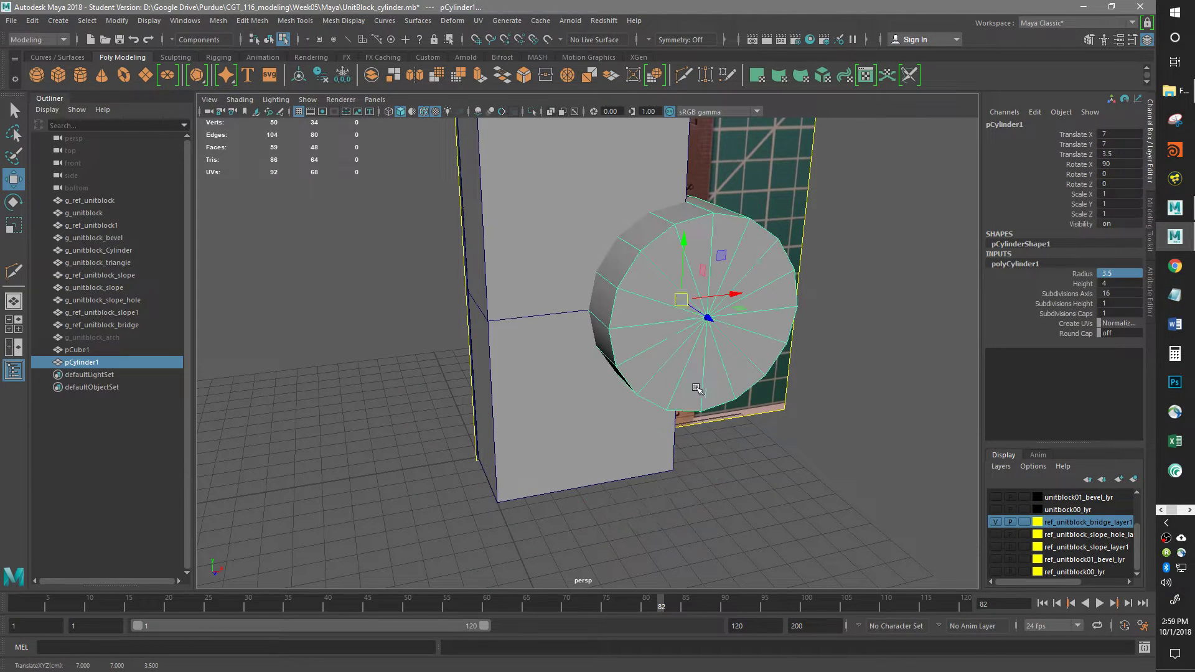
Delete the faces of the cube's upper half above the middle edge loop
mouse_move(590, 443)
left_mouse_down("alt")
mouse_move(517, 448)
mouse_move(592, 443)
mouse_move(619, 419)
mouse_move(602, 433)
left_mouse_up("alt")
left_click_drag(500, 440, 589, 472, "alt")
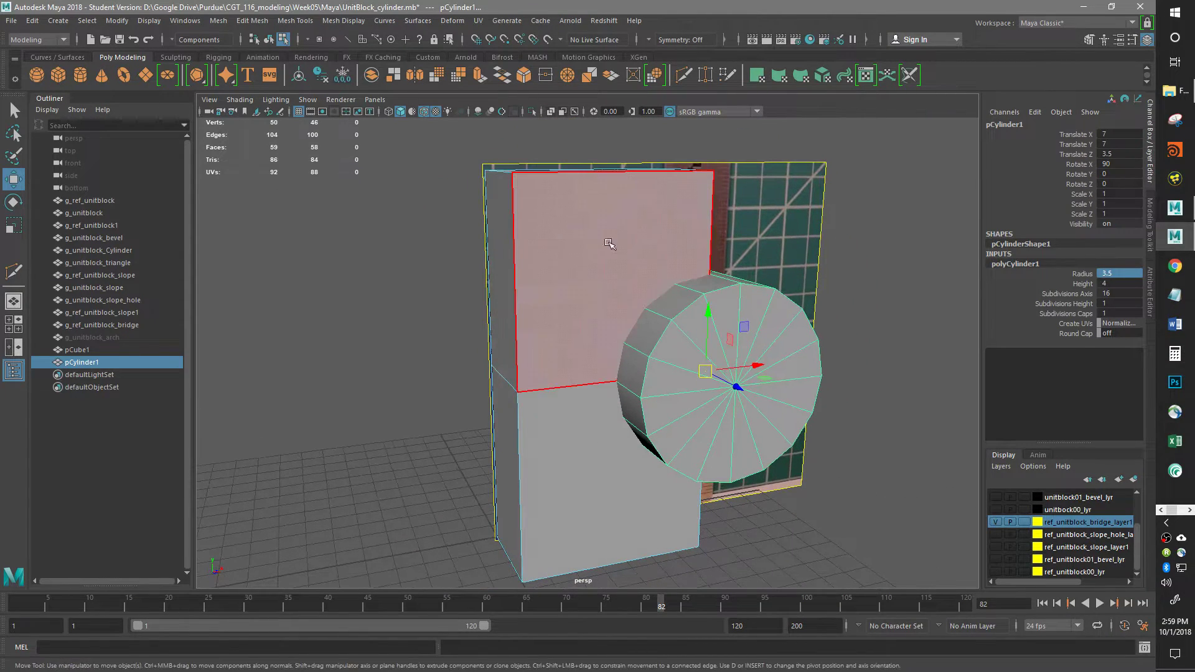
left_click_drag(450, 133, 756, 247)
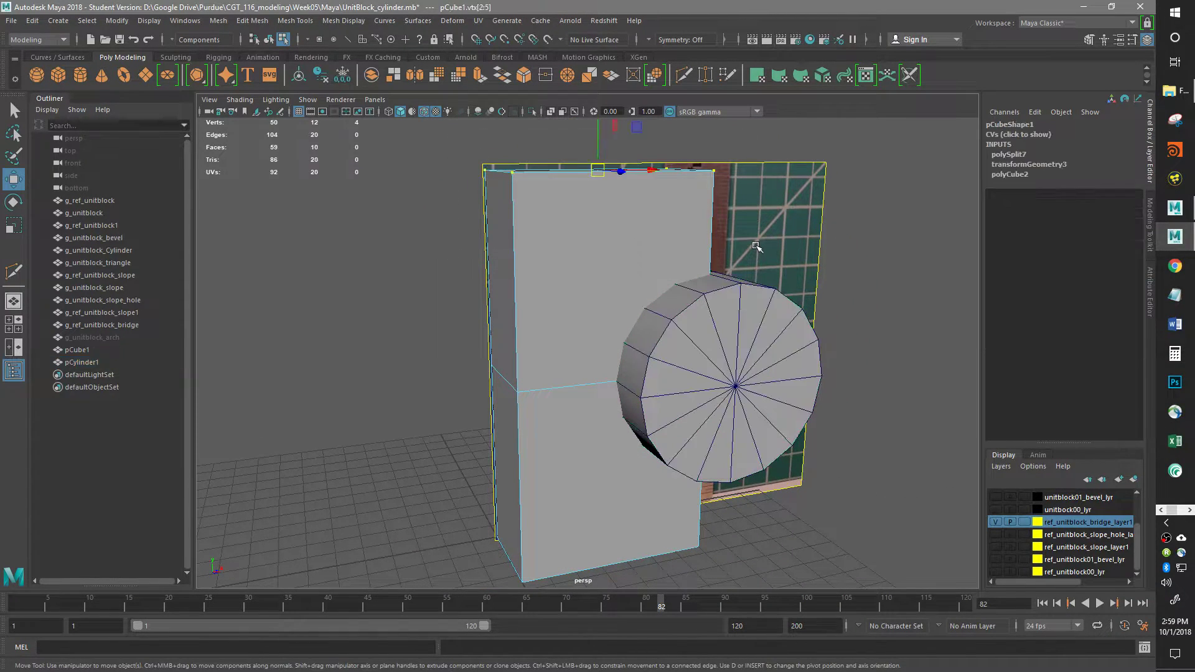
right_click_drag(529, 264, 470, 163)
left_click_drag(758, 234, 370, 125)
left_click(370, 125)
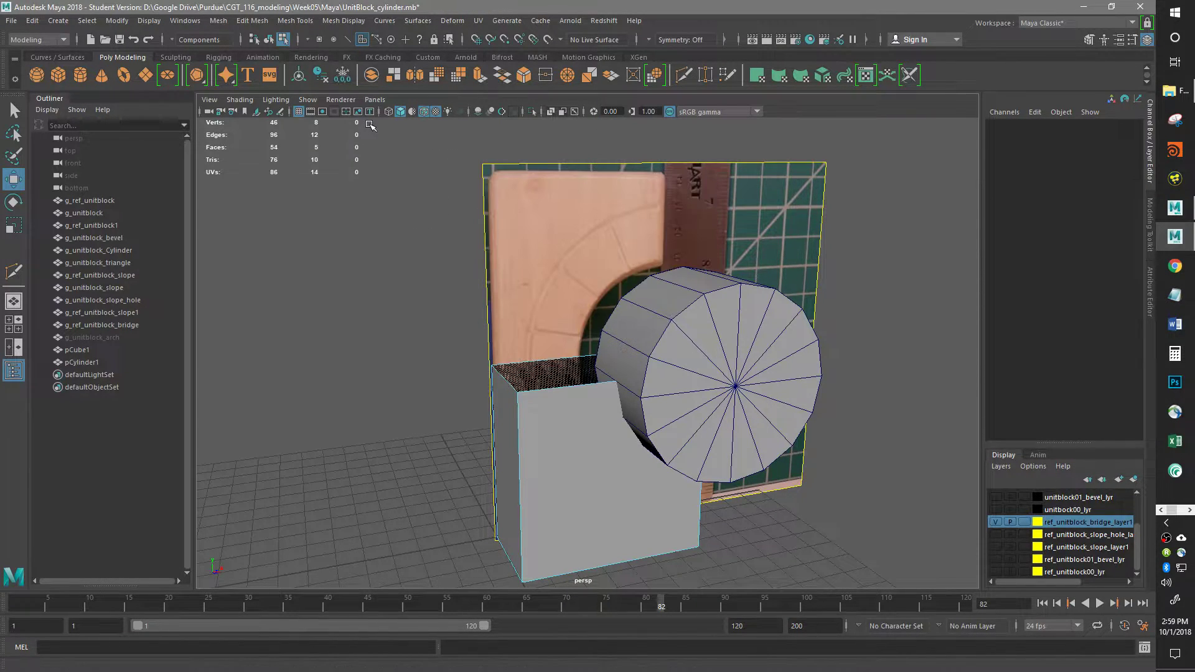
Delete the back, bottom and both side faces of the remaining cube half, leaving only its front face
left_click_drag(497, 373, 540, 394, "alt")
left_click(629, 414)
left_click(573, 471, "shift")
left_click_drag(560, 533, 405, 488, "alt")
left_click(413, 435, "shift")
left_click_drag(452, 426, 413, 355, "alt")
left_click(419, 422, "shift")
left_click_drag(418, 422, 601, 495, "alt")
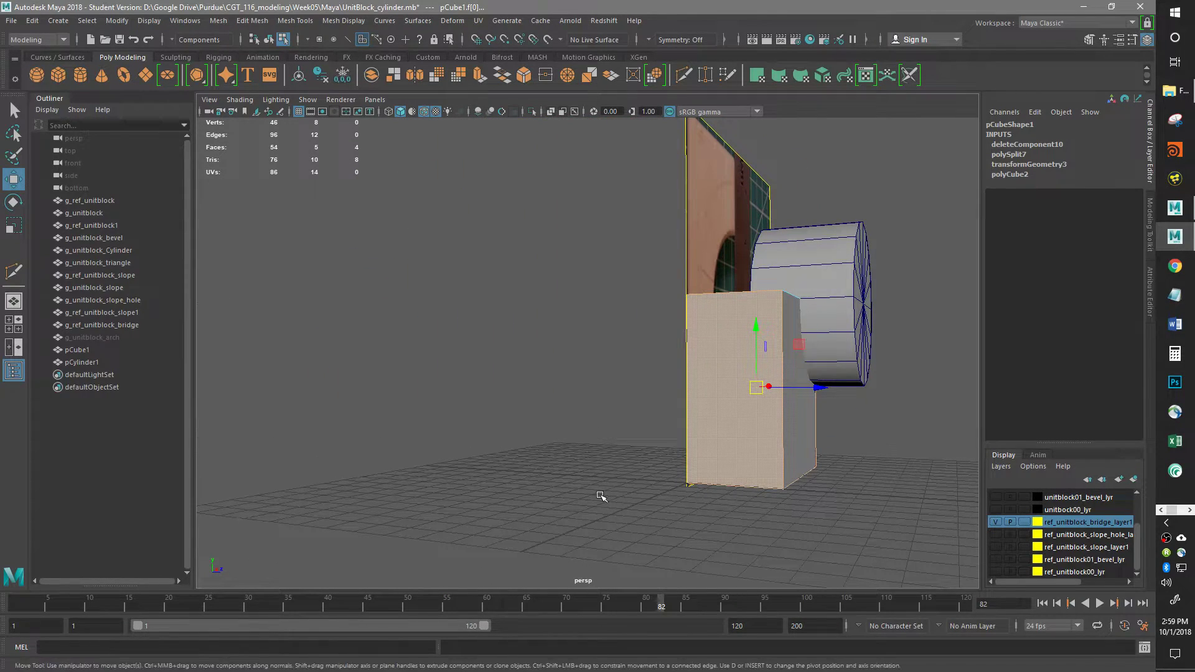
key("Delete")
Cut the front face along the cylinder's lower-left outline with Multi-Cut, placing a point at each cylinder edge from the right edge up to the top edge
left_click_drag(936, 343, 847, 380, "alt")
left_click(602, 464)
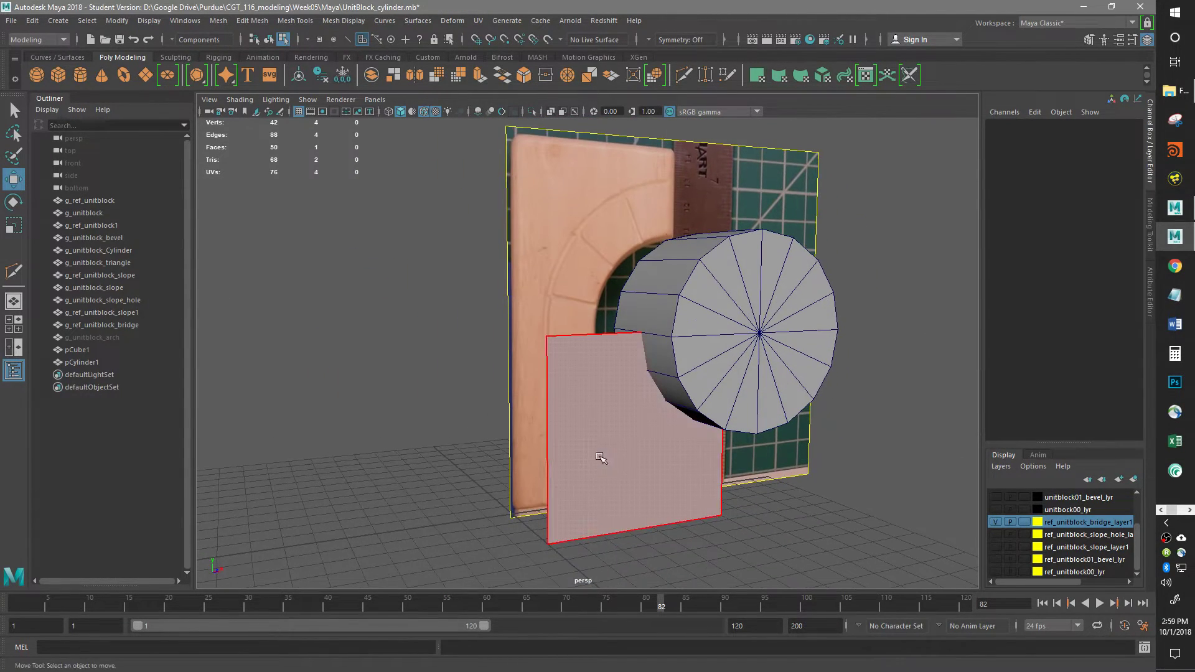
scroll(632, 409, "up", 3)
middle_click_drag(674, 401, 638, 344, "alt")
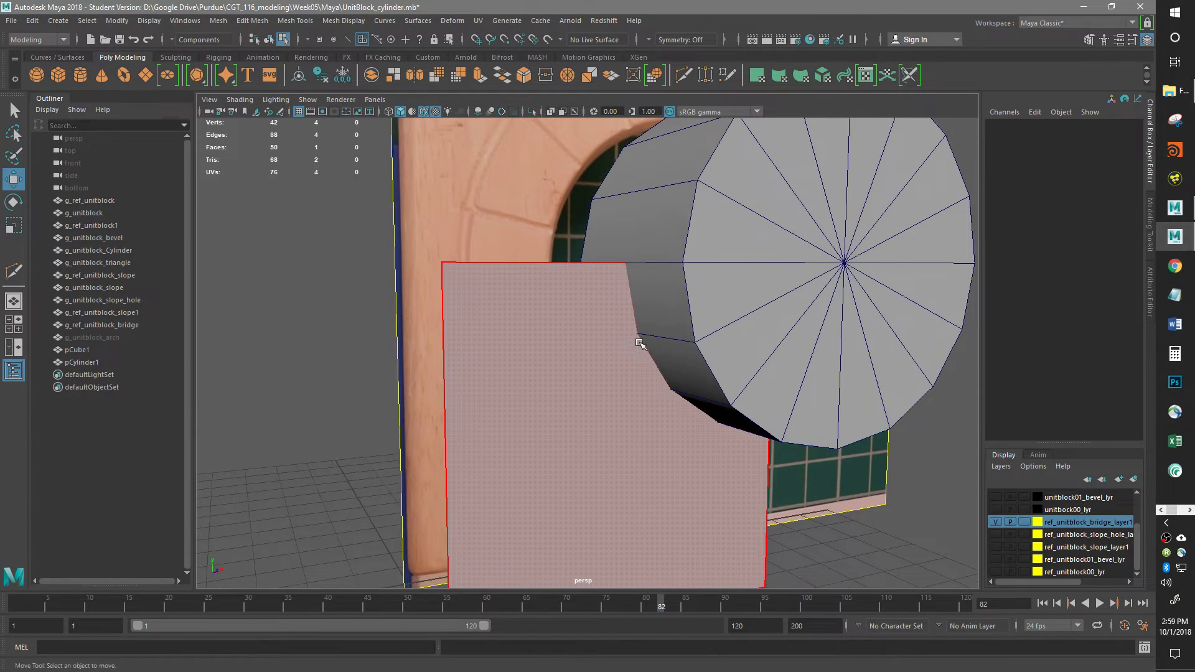
left_click_drag(656, 405, 617, 402, "alt")
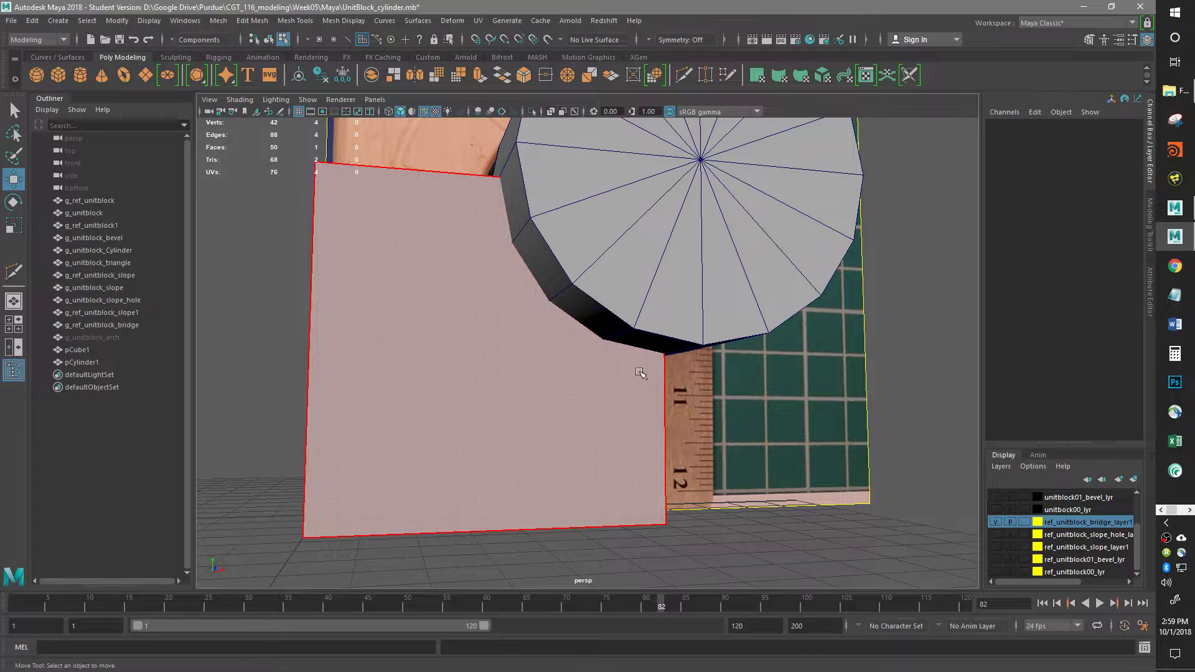
left_click(747, 424)
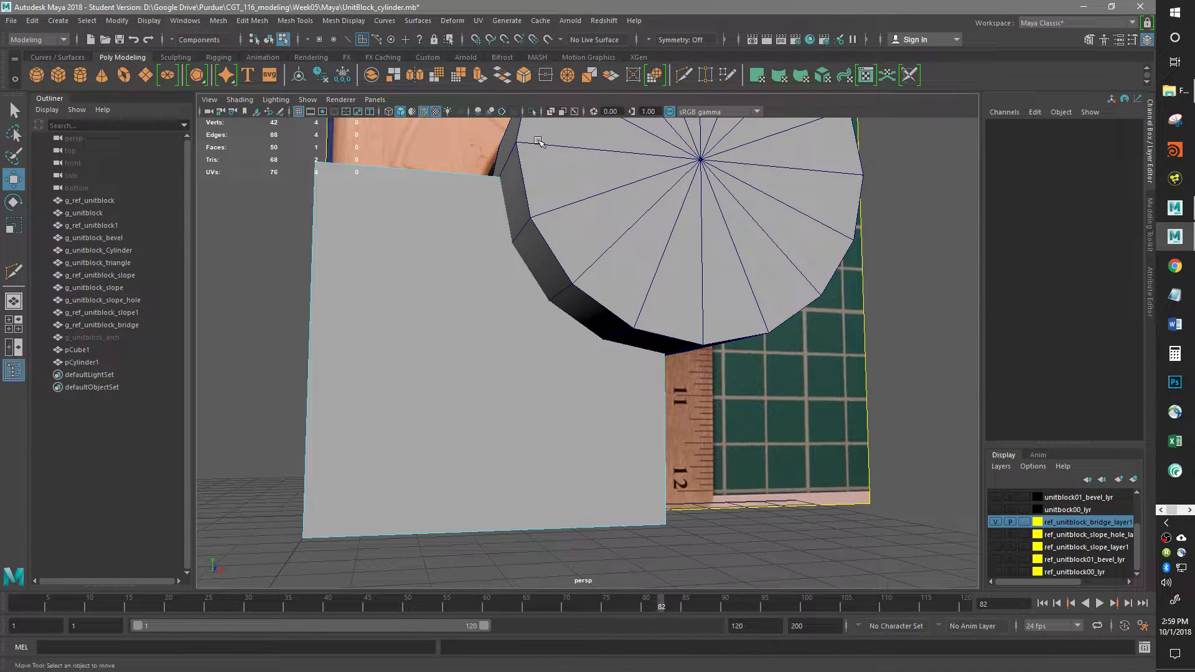
scroll(633, 349, "up", 1)
middle_click_drag(646, 337, 683, 355, "alt")
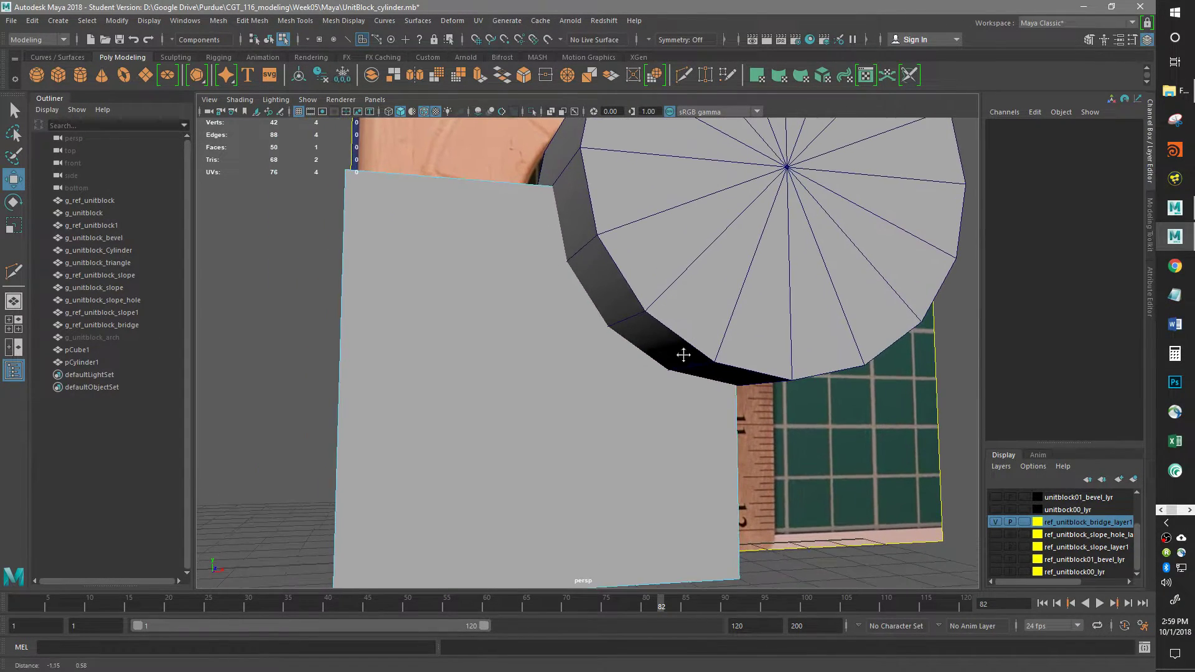
left_click(684, 75)
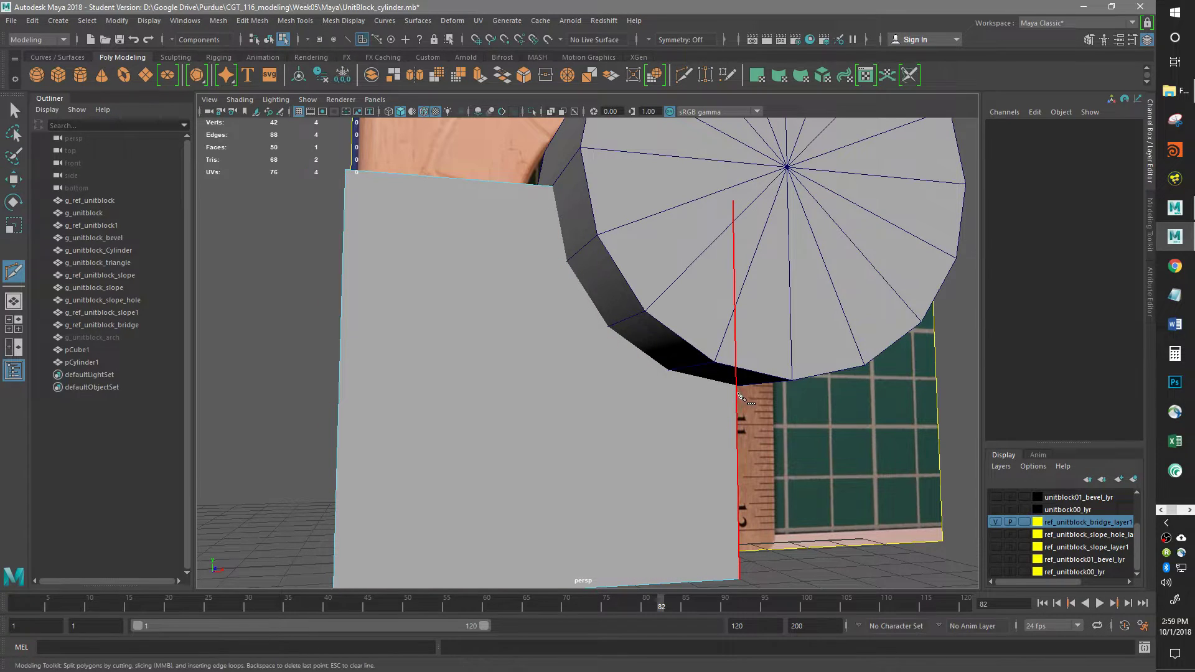
left_click(670, 373)
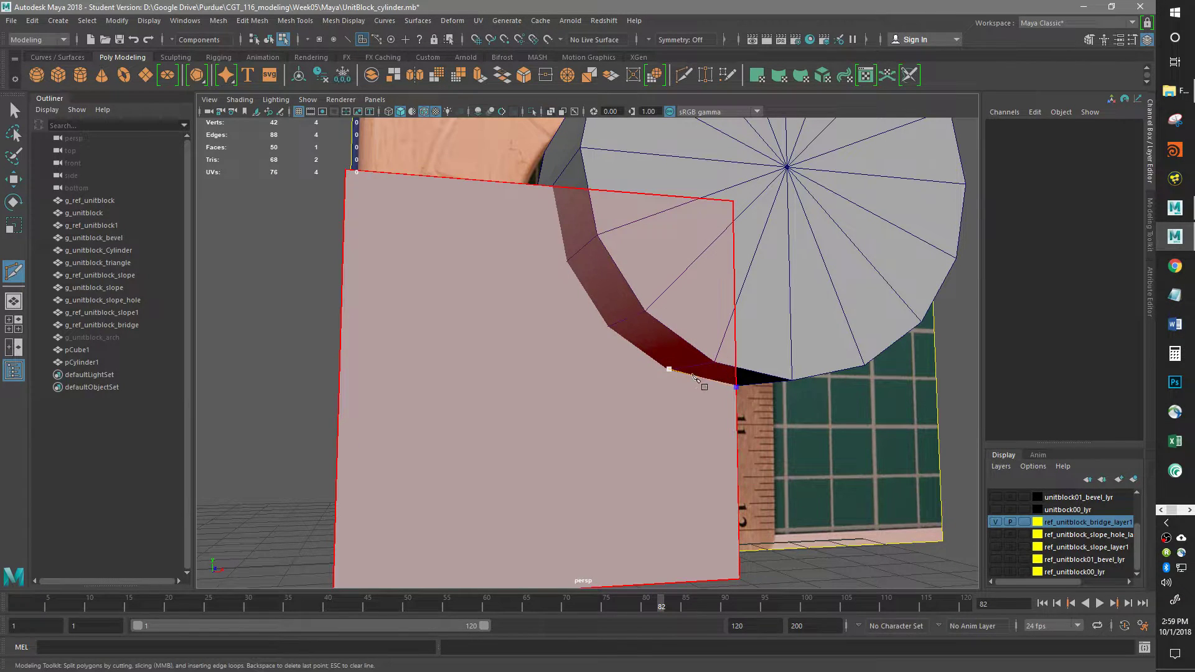
left_click(608, 326)
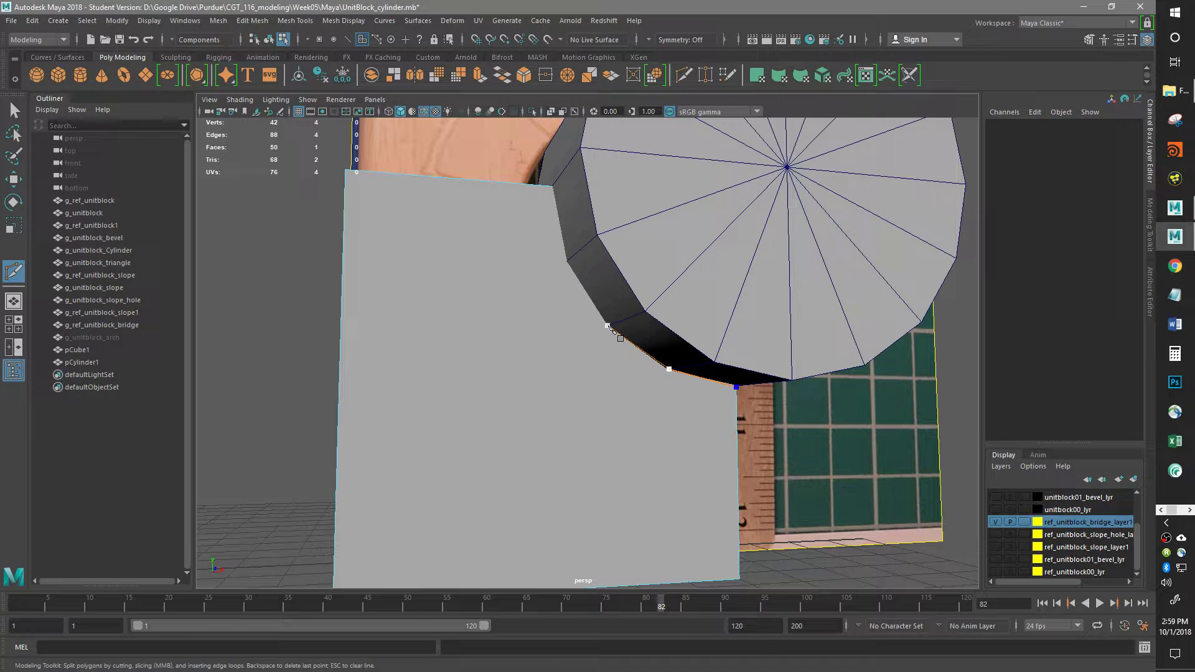
left_click(566, 263)
left_click(552, 187)
key("Return")
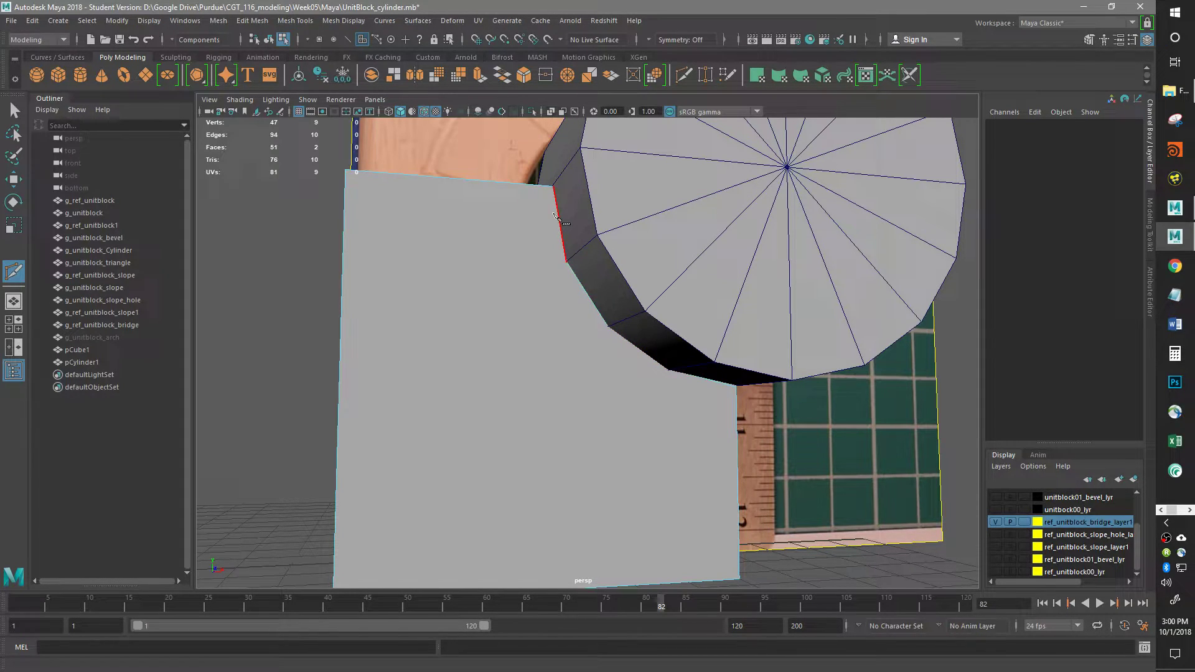
In wireframe display, delete the cut-off corner face inside the cylinder's outline
key("w")
left_click_drag(677, 264, 579, 312, "alt")
key("4")
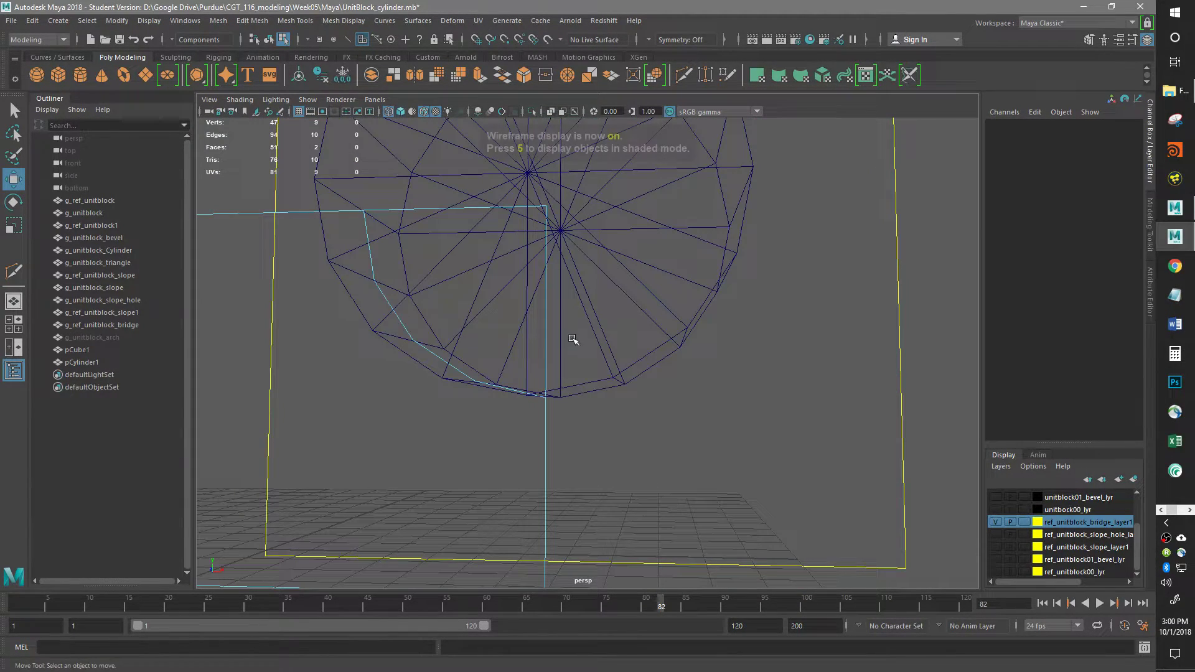
left_click(485, 298)
key("Delete")
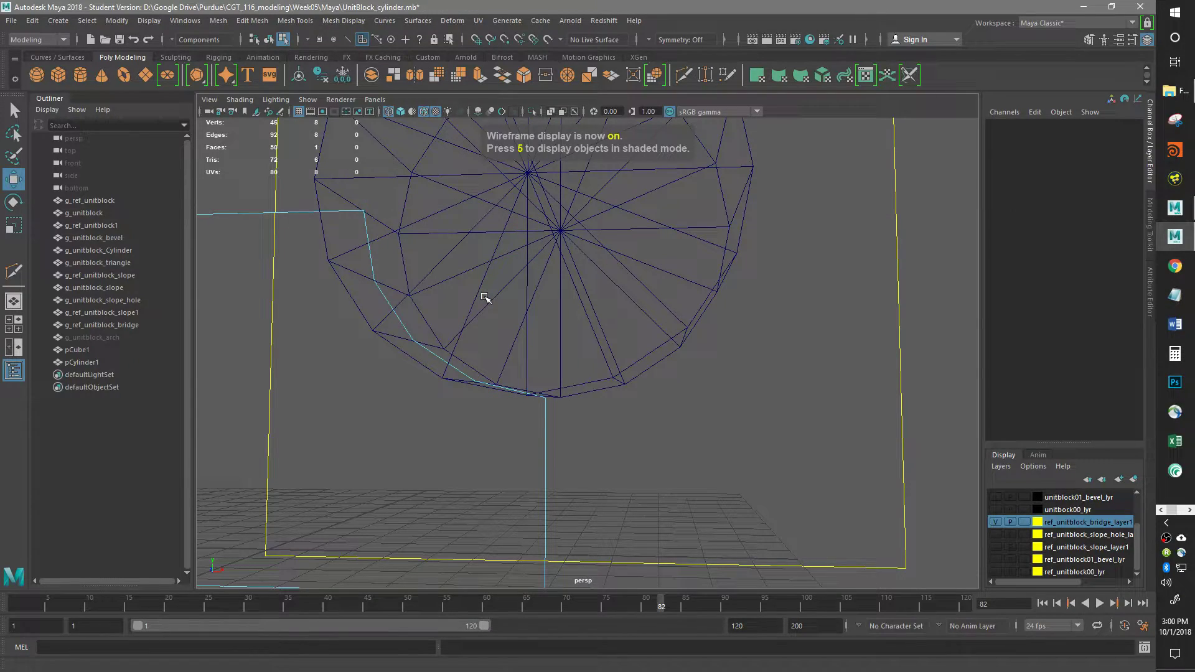
Return to shaded display and hide the cylinder so only the cut front face and reference remain
left_click_drag(488, 297, 557, 288, "alt")
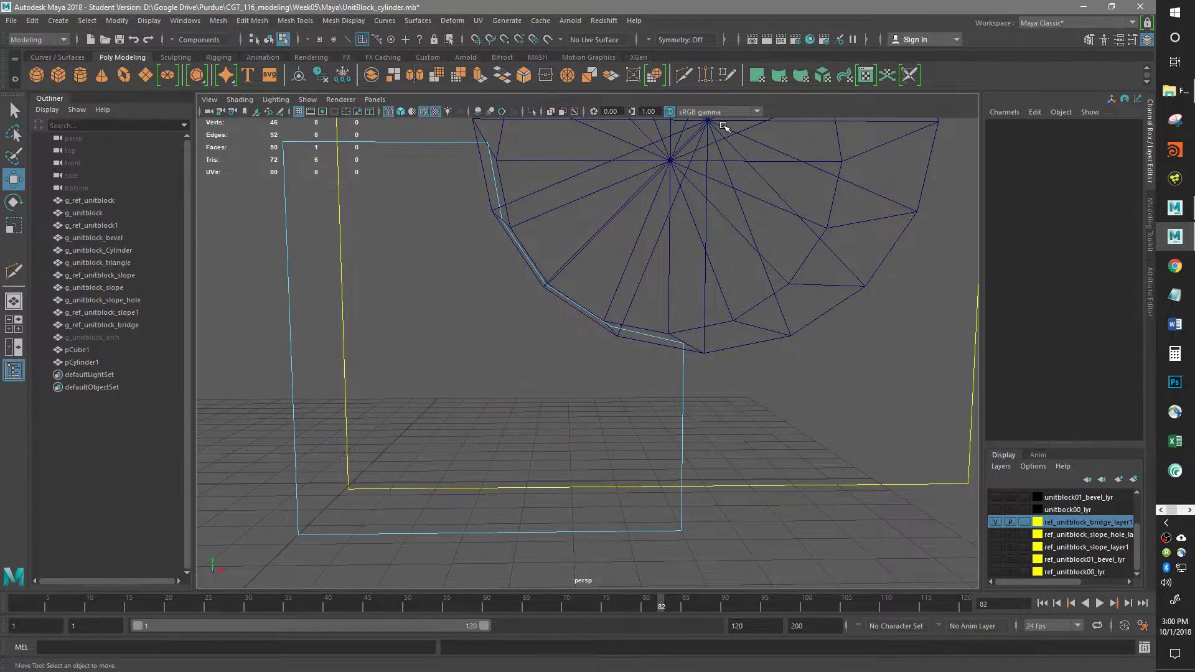
left_click_drag(600, 285, 630, 218, "alt")
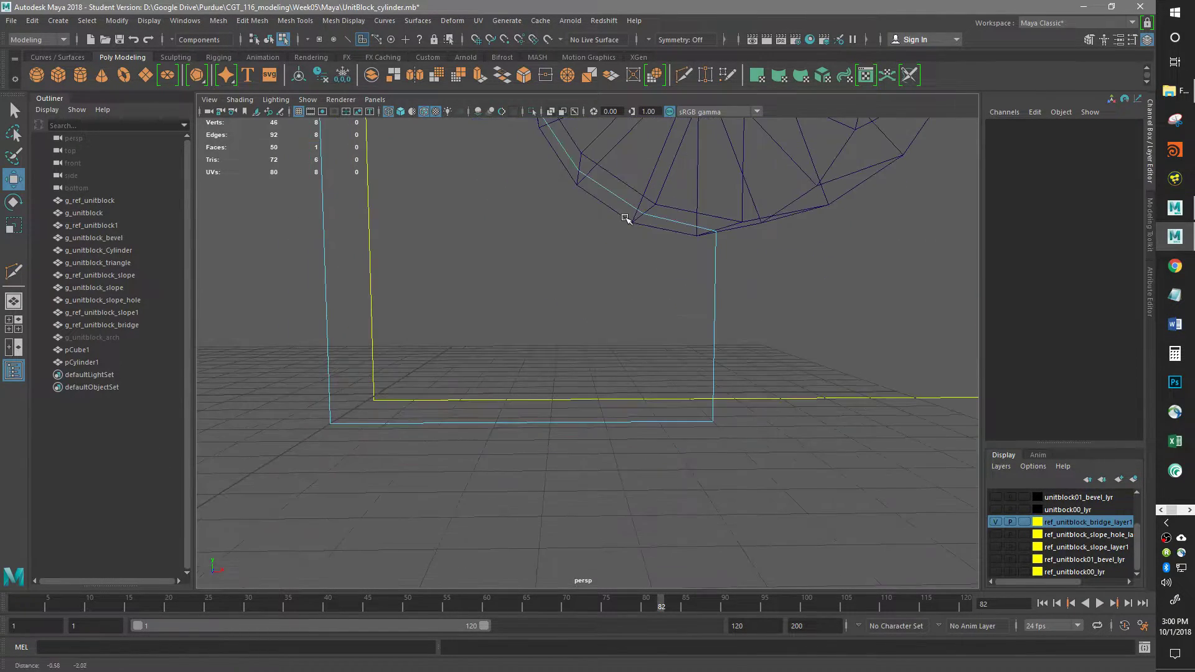
left_click_drag(640, 293, 677, 180, "alt")
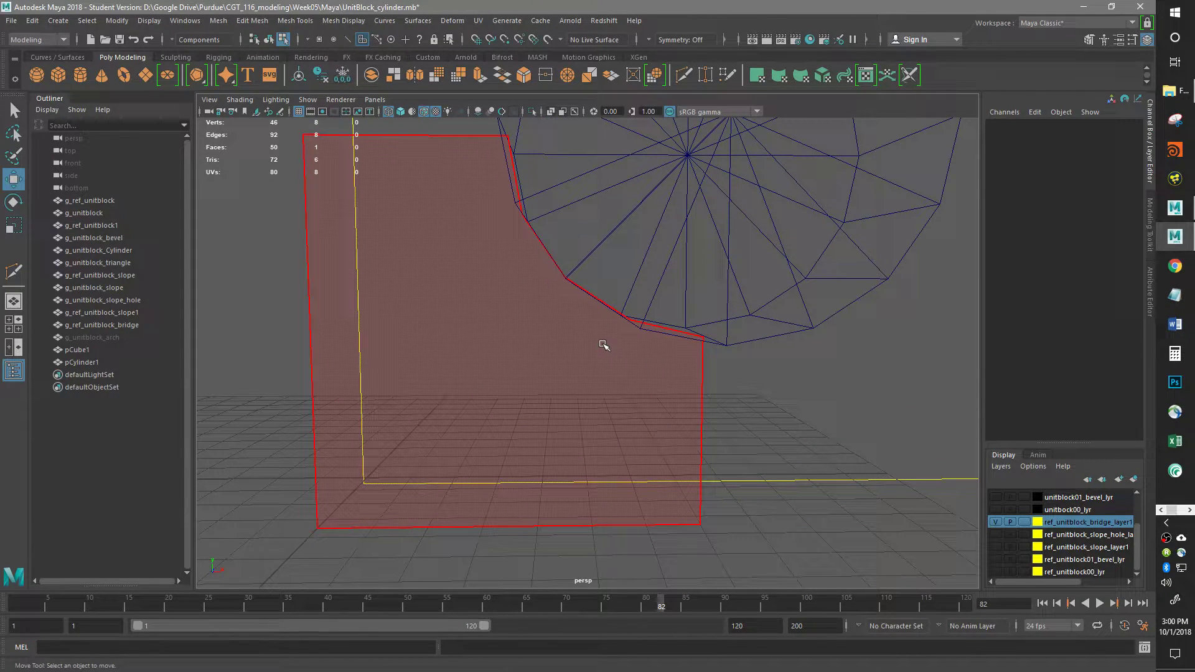
key("5")
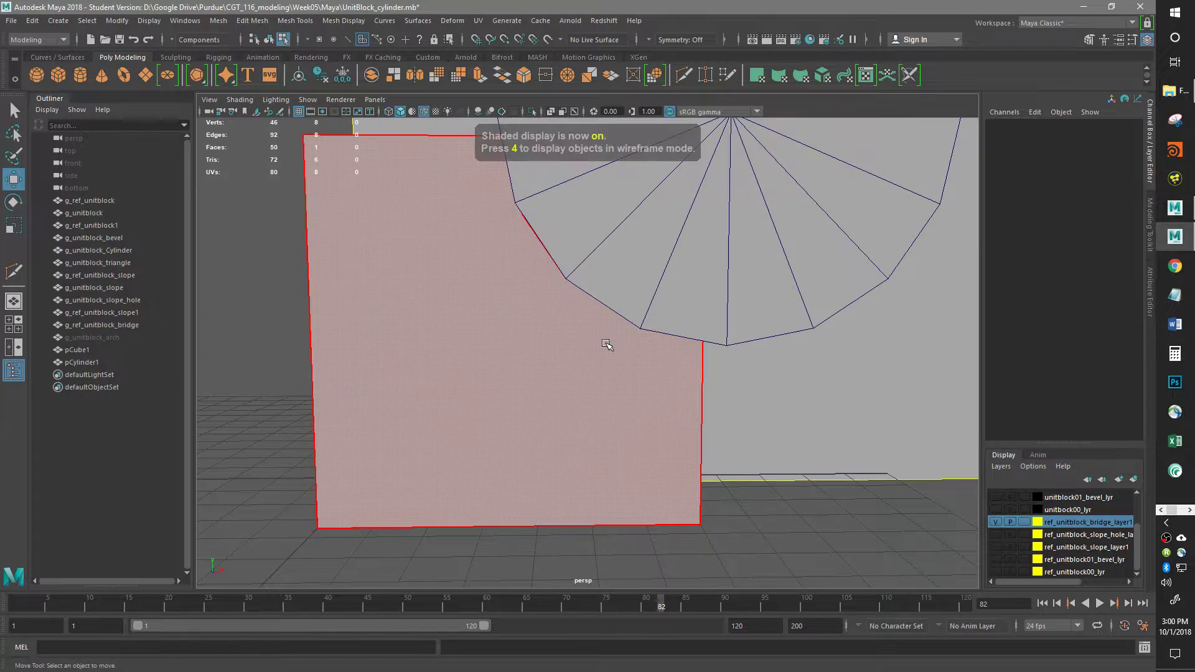
left_click_drag(645, 321, 685, 314, "alt")
right_click_drag(778, 180, 812, 161)
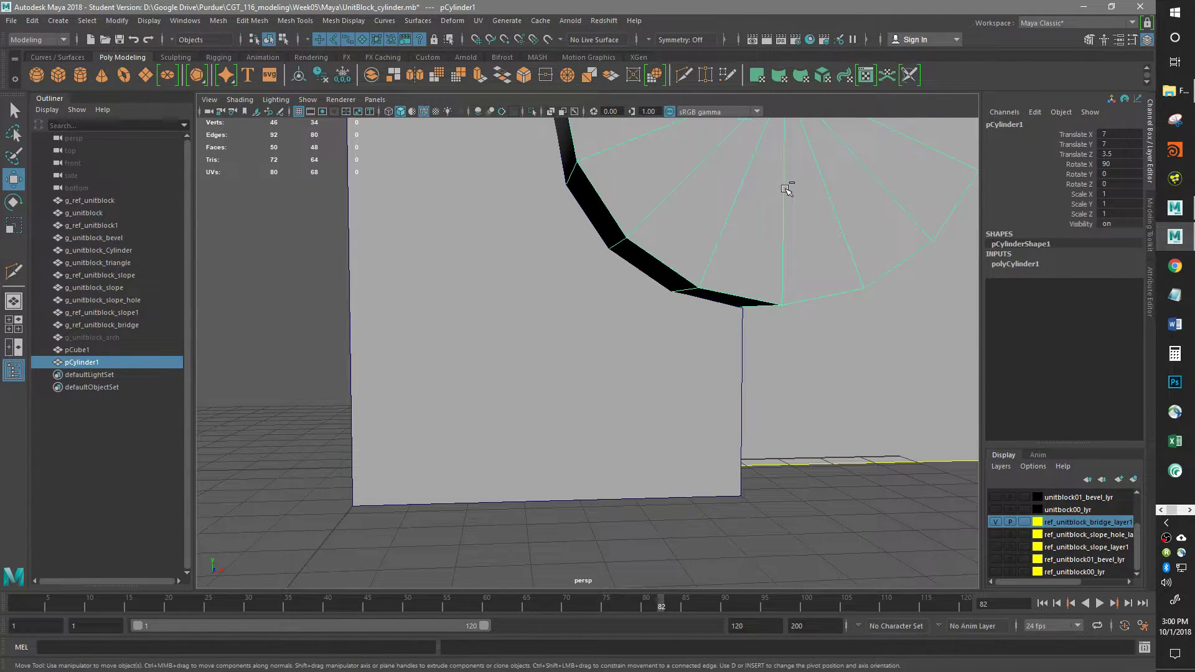
key("ctrl+h")
left_click_drag(722, 302, 659, 358, "alt")
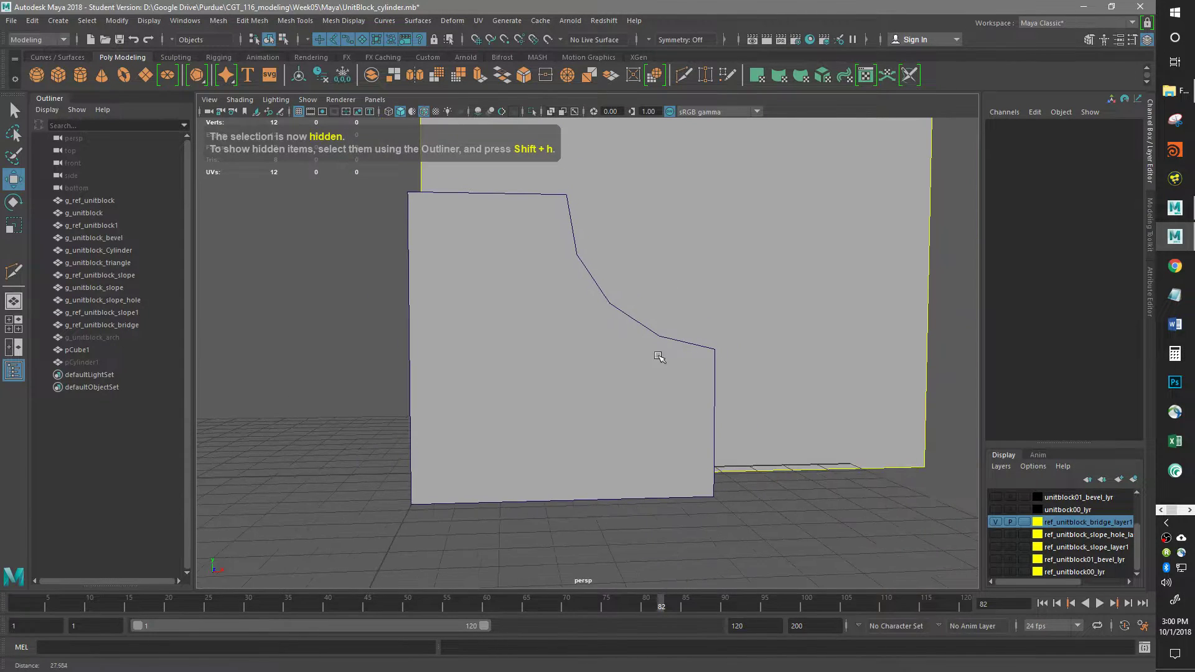
Cut the front face with Multi-Cut from the arc vertex nearest the right edge to the midpoint of the bottom edge
left_click(683, 75)
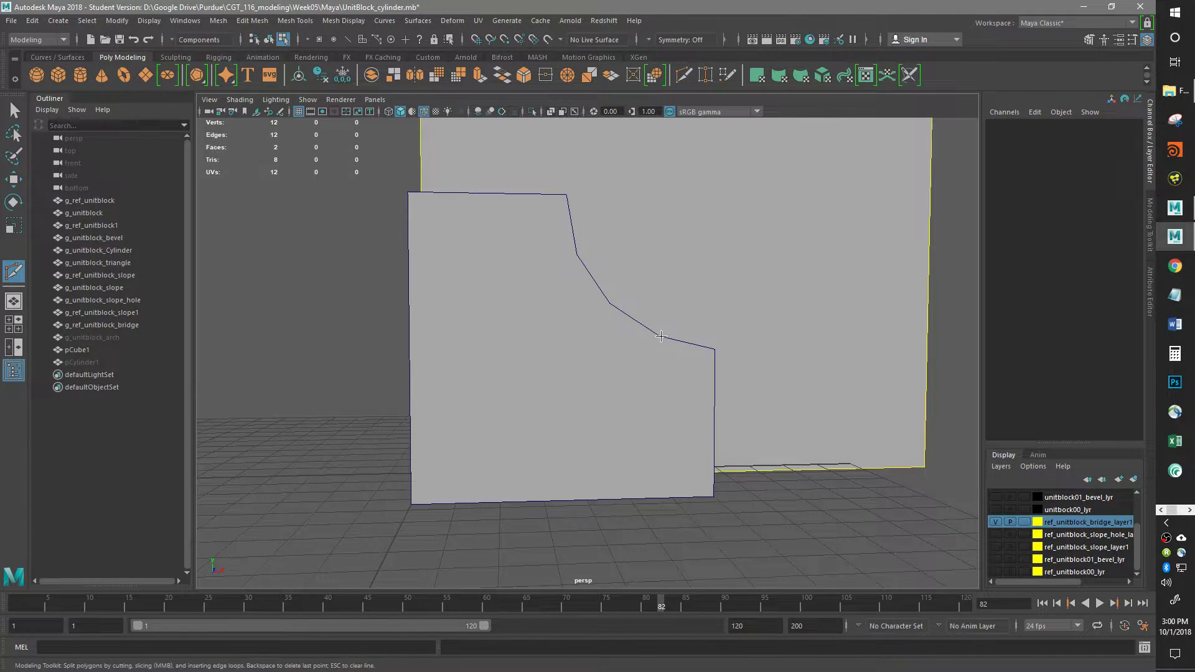
key("w")
left_click(601, 391)
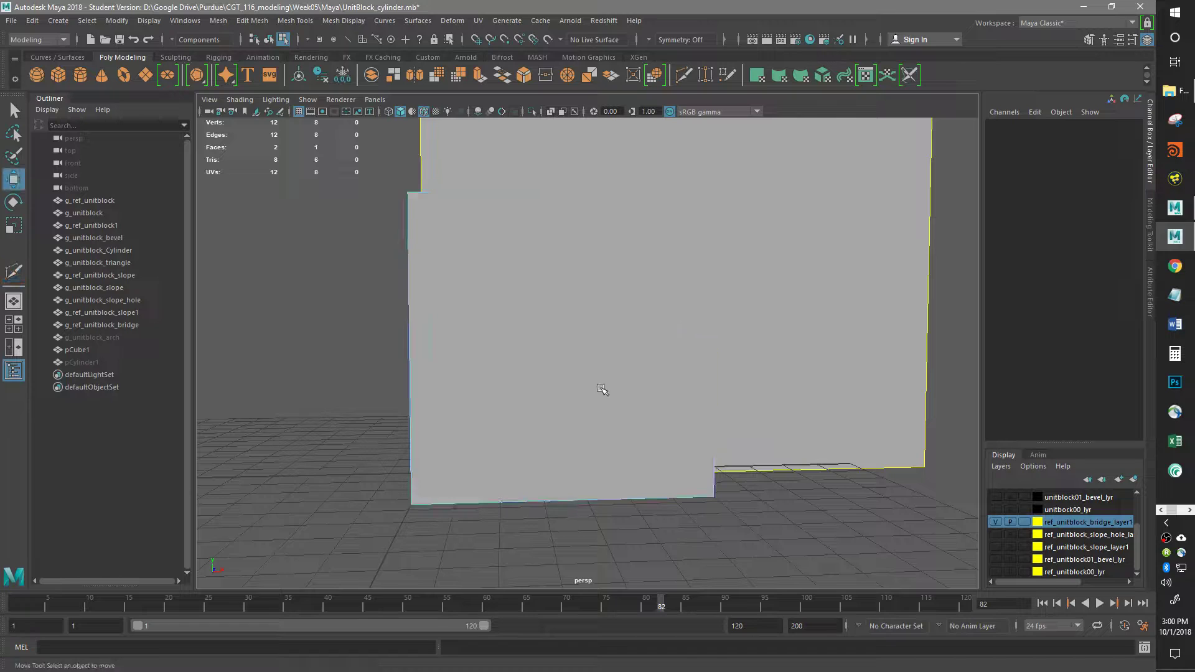
left_click(684, 76)
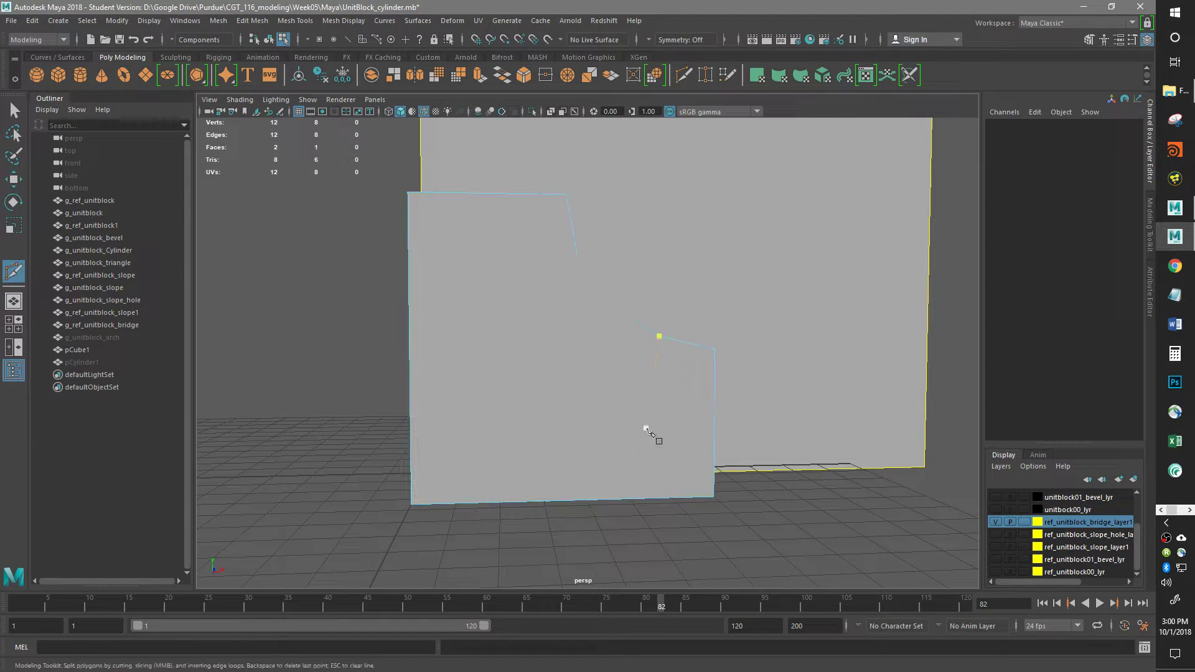
left_click(659, 336)
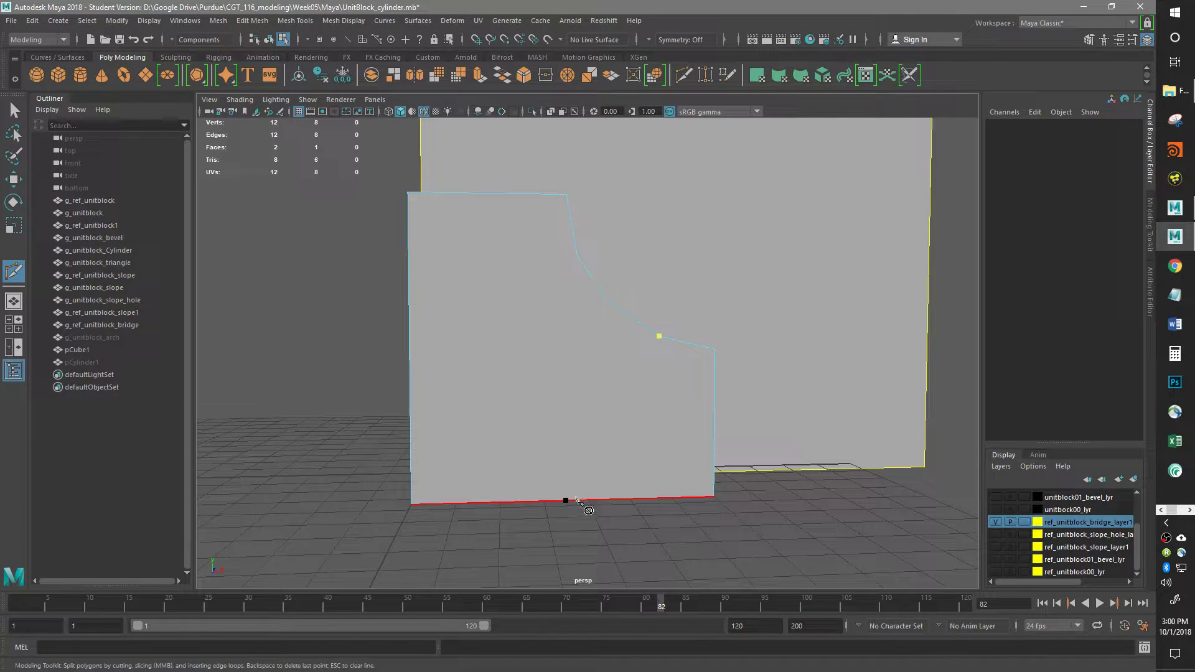
left_click(565, 500)
key("Return")
Cut from the middle arc vertex to the face's lower-left corner and from the upper arc vertex to the left edge's midpoint
left_click(609, 304)
left_click(411, 505)
key("Return")
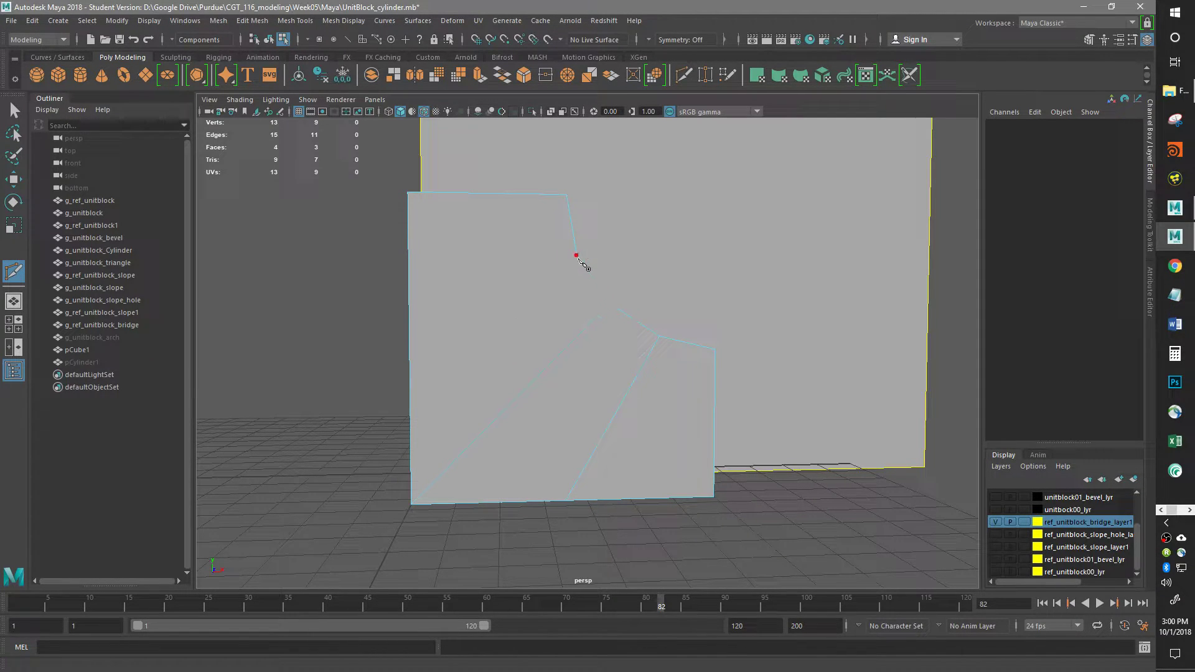
left_click(576, 255)
left_click_drag(640, 342, 602, 420, "alt")
mouse_move(602, 420)
right_mouse_down("alt")
mouse_move(558, 342)
mouse_move(568, 395)
mouse_move(594, 417)
right_mouse_up("alt")
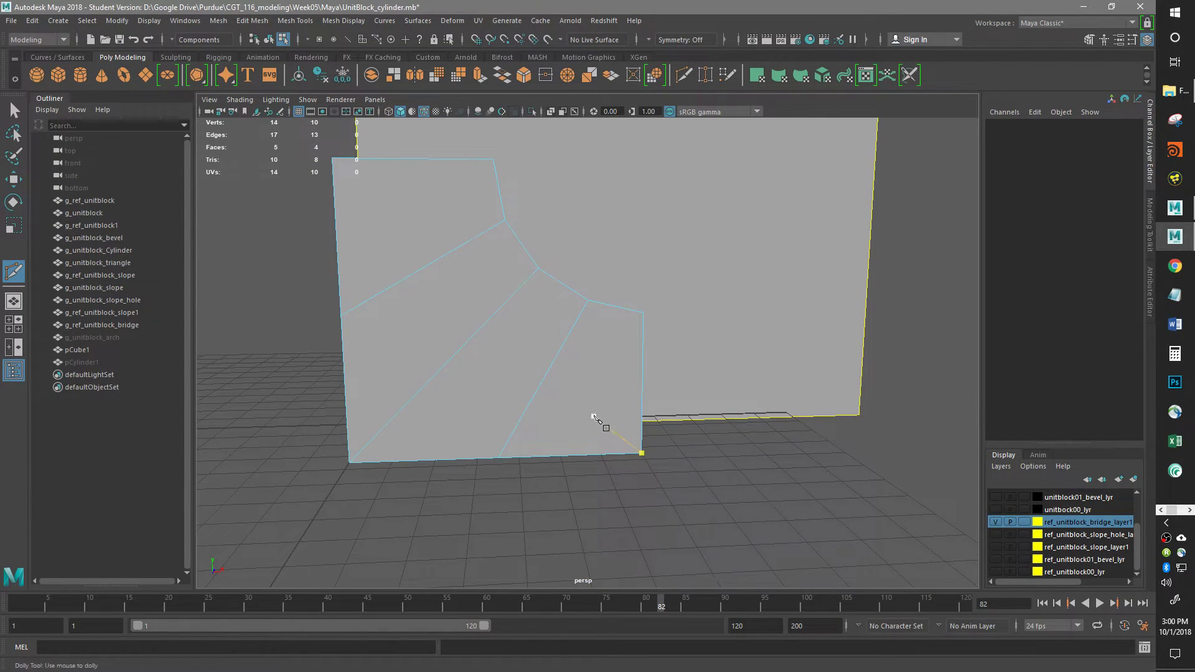
key("w")
Mirror the front face upward across its bounding box in the positive Y direction, merging border vertices with a 0.01 threshold
right_click_drag(582, 320, 634, 310)
left_click_drag(512, 413, 561, 454, "alt")
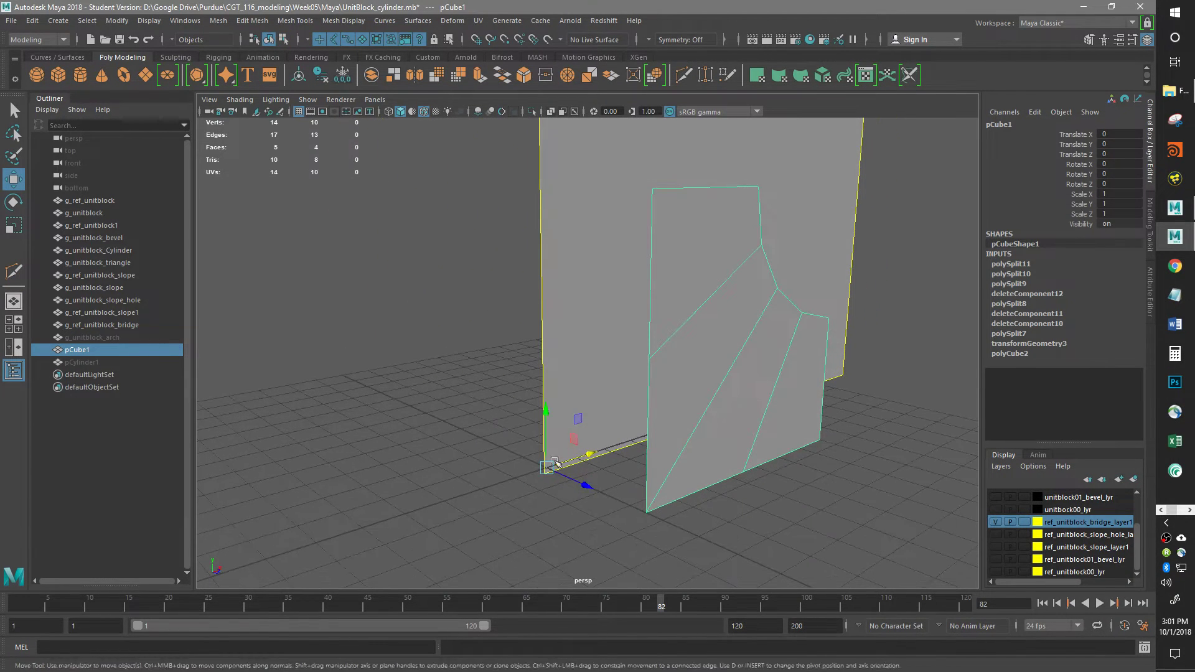
middle_click_drag(736, 360, 719, 391, "alt")
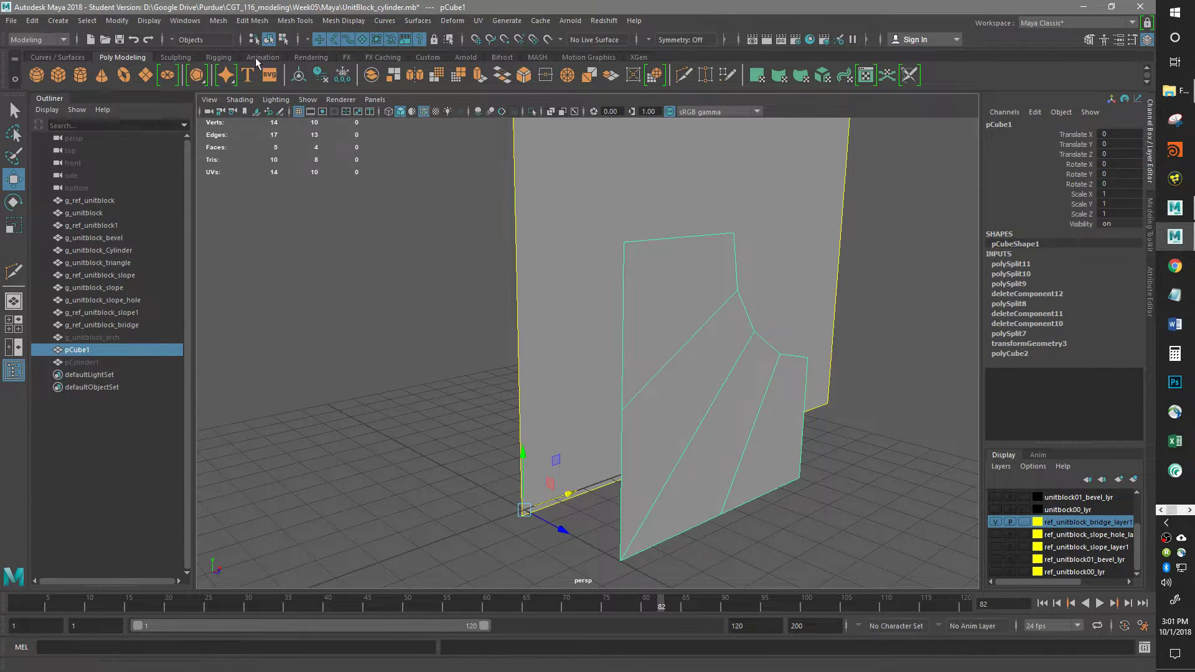
left_click(407, 81)
scroll(522, 423, "up", 5)
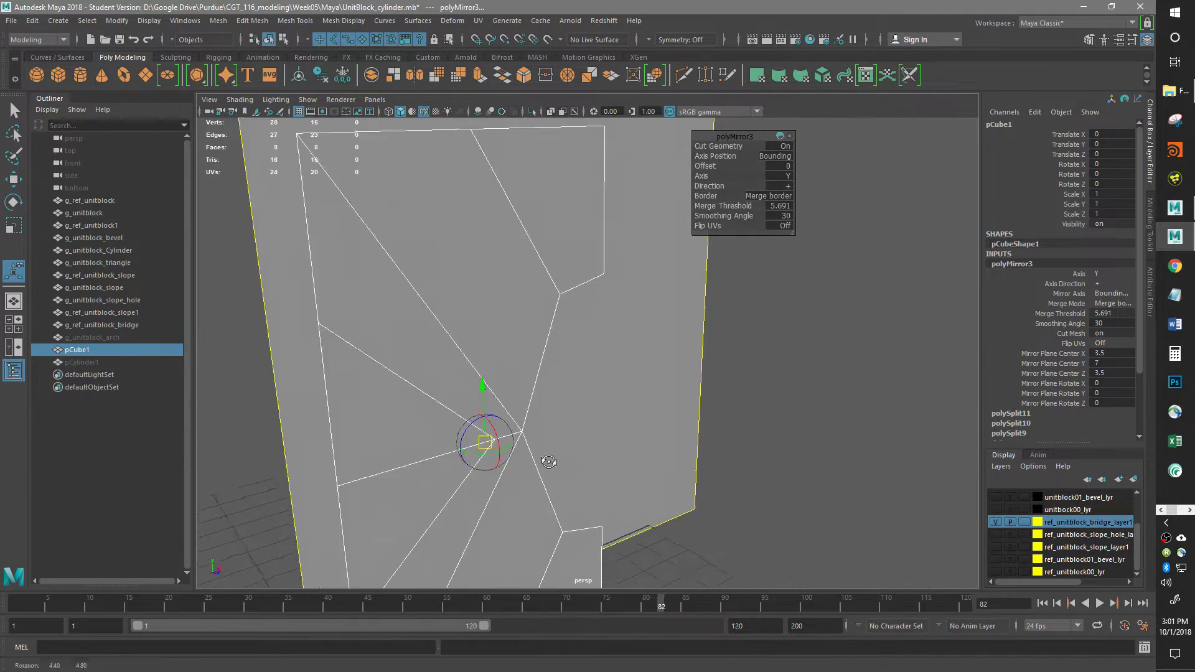
middle_click_drag(498, 377, 565, 373, "alt")
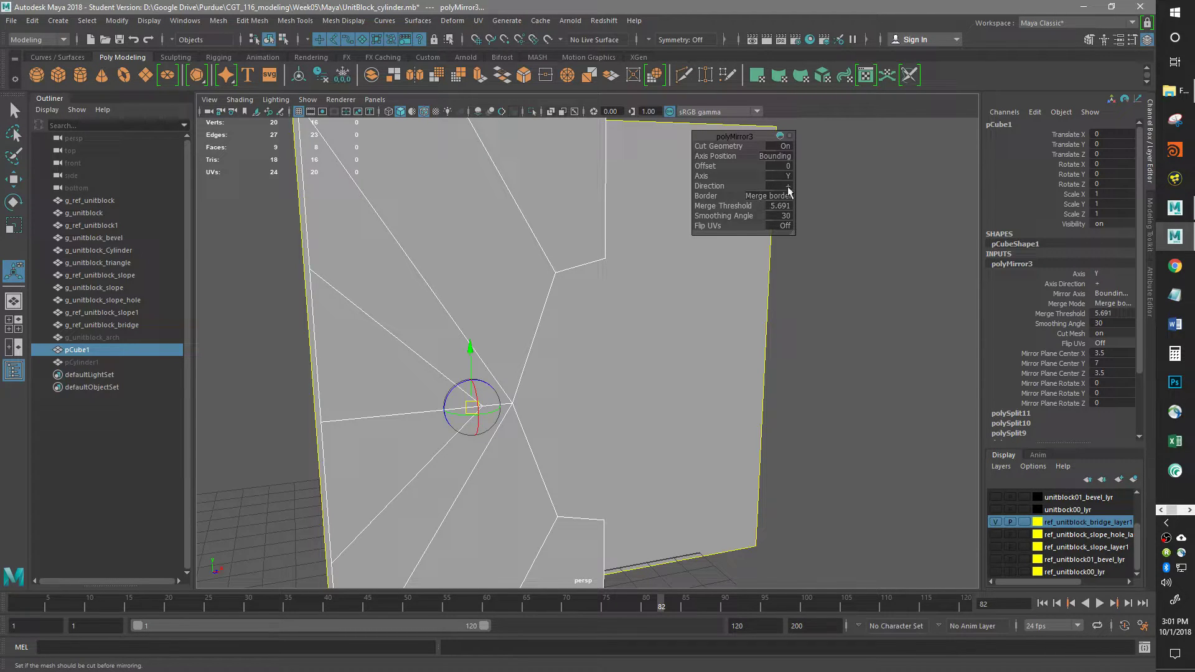
left_click(779, 207)
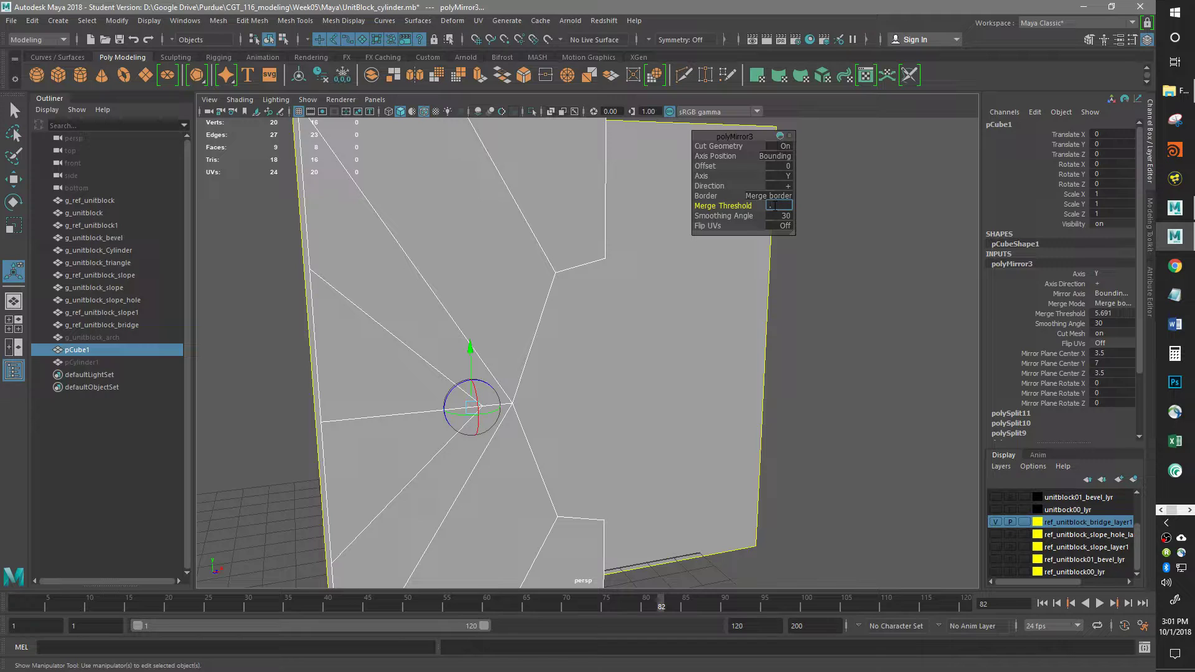
key("Return")
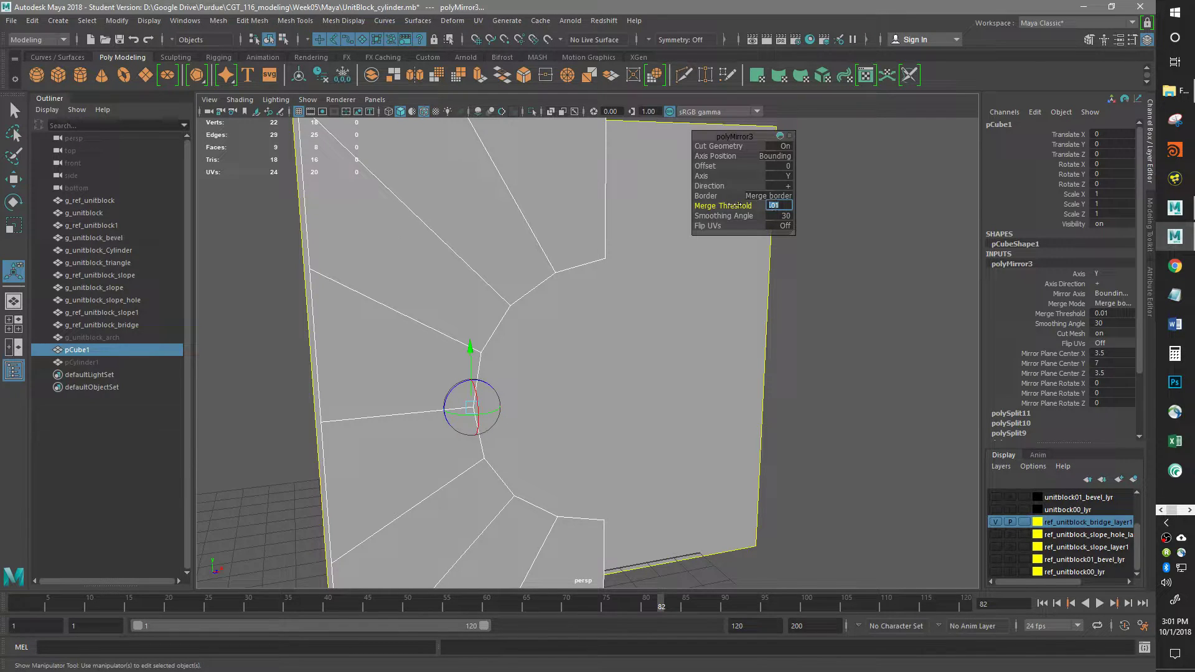
Examine the mirrored face's half-circle arc, its seam vertices and the radiating edges
left_click_drag(642, 384, 629, 373, "alt")
middle_click_drag(529, 368, 595, 382, "alt")
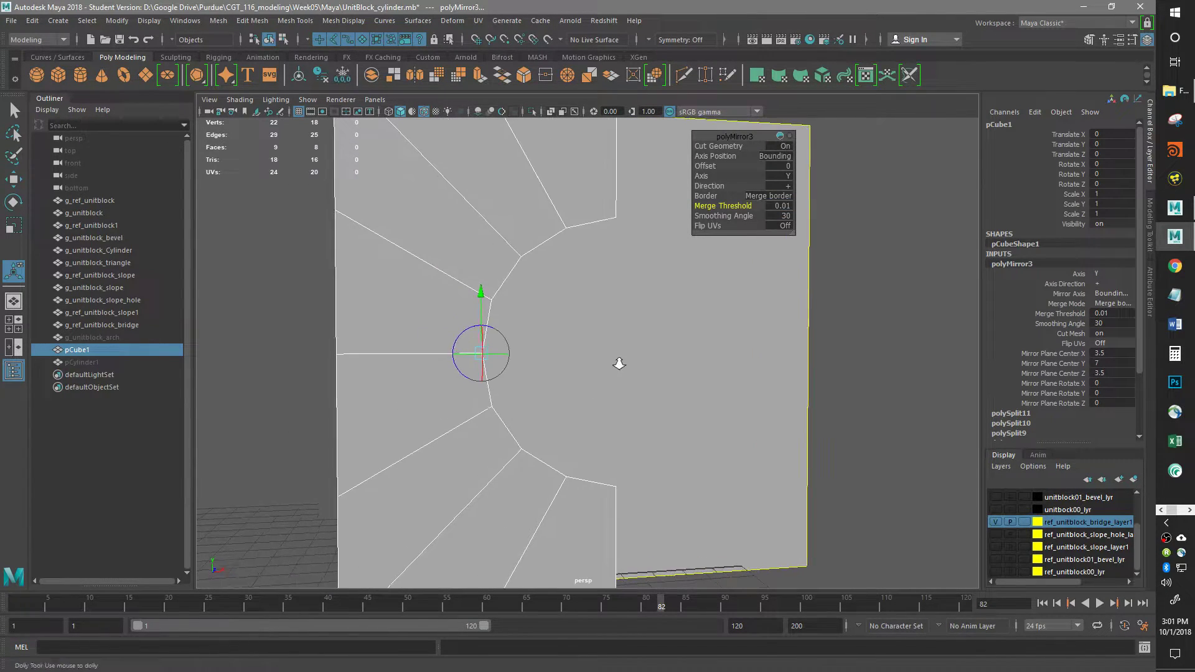
right_click_drag(623, 364, 608, 367, "alt")
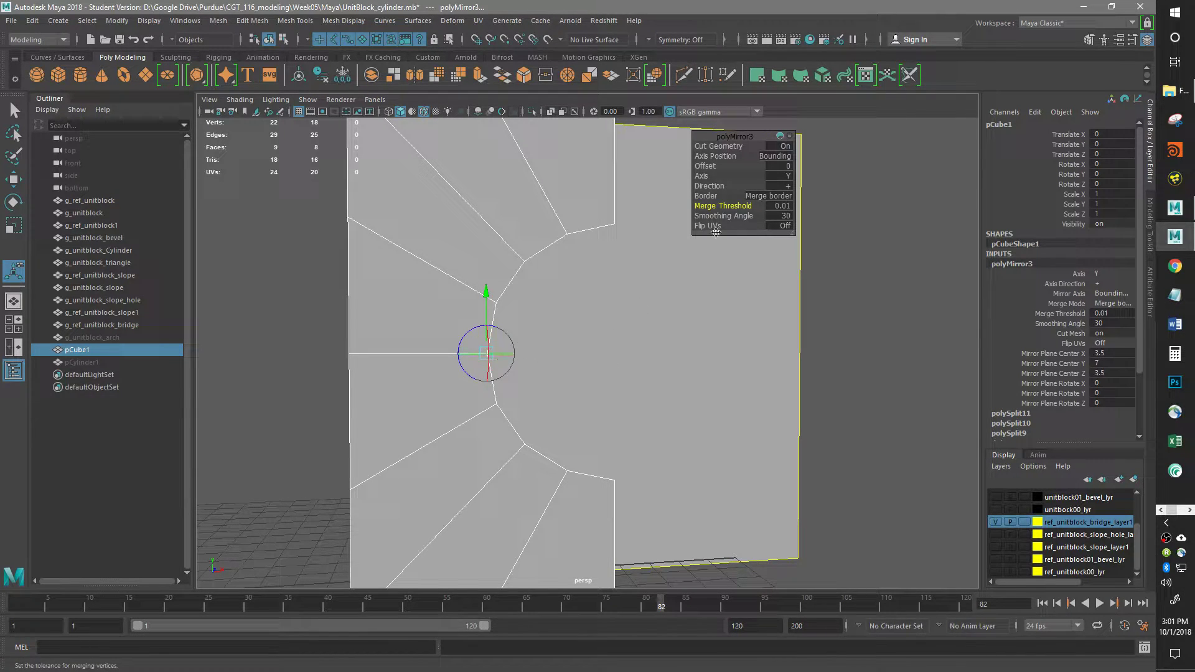
left_click_drag(584, 342, 677, 360, "alt")
middle_click_drag(677, 360, 626, 349, "alt")
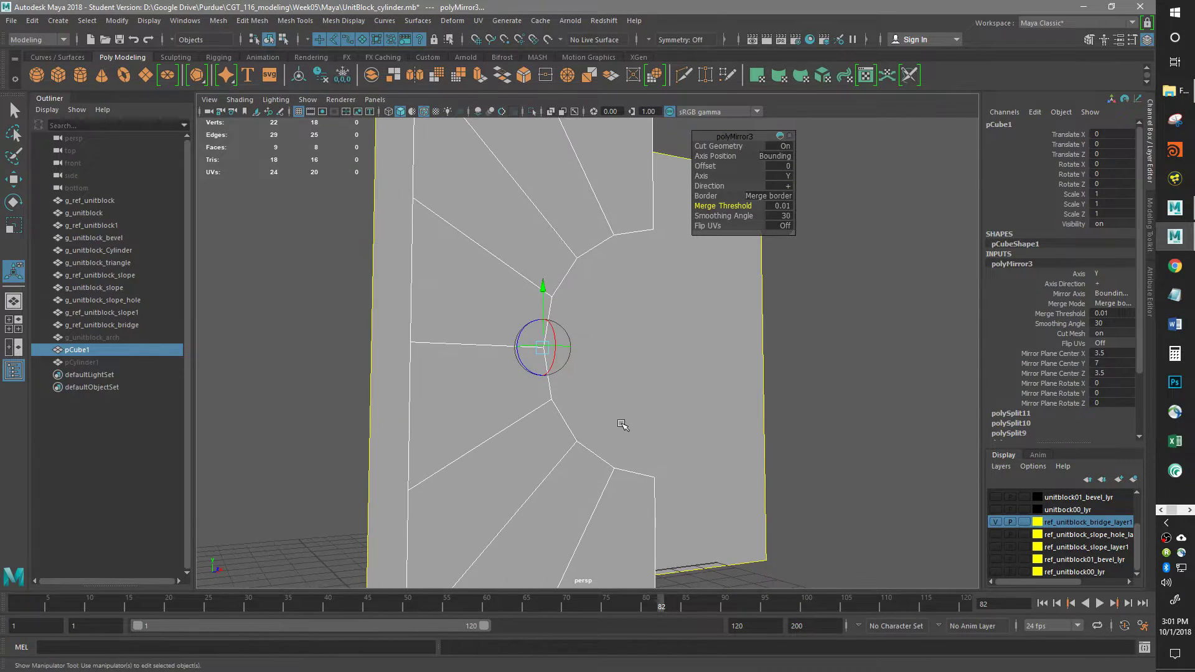
left_click_drag(619, 391, 662, 513, "alt")
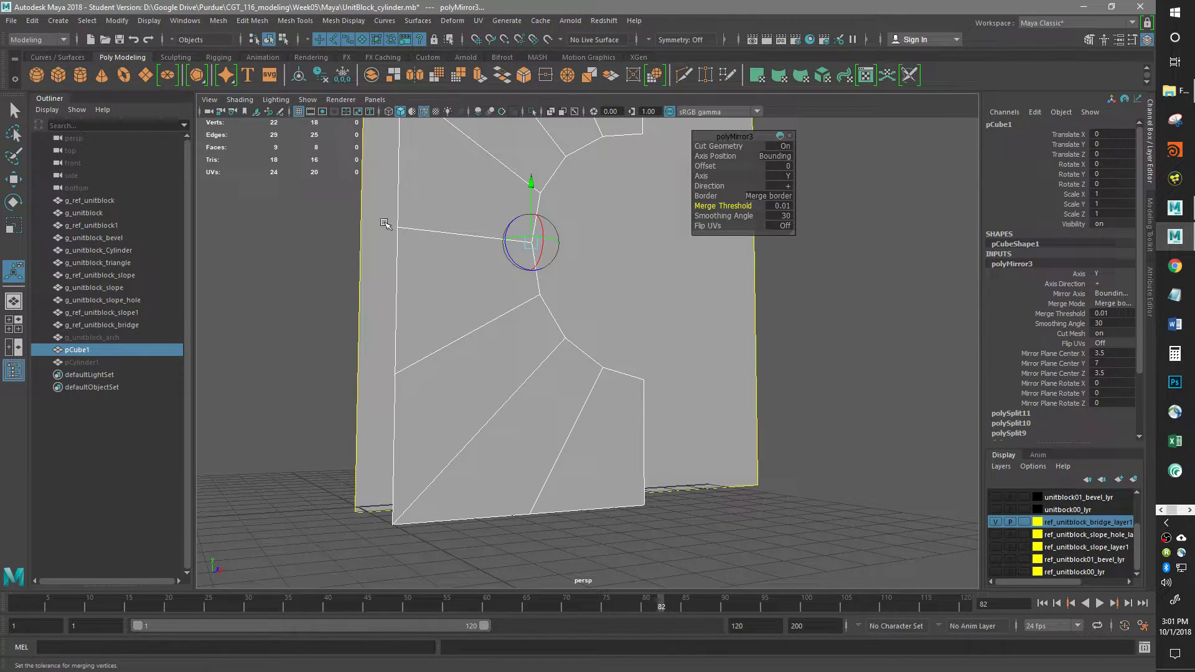
middle_click_drag(625, 288, 638, 355, "alt")
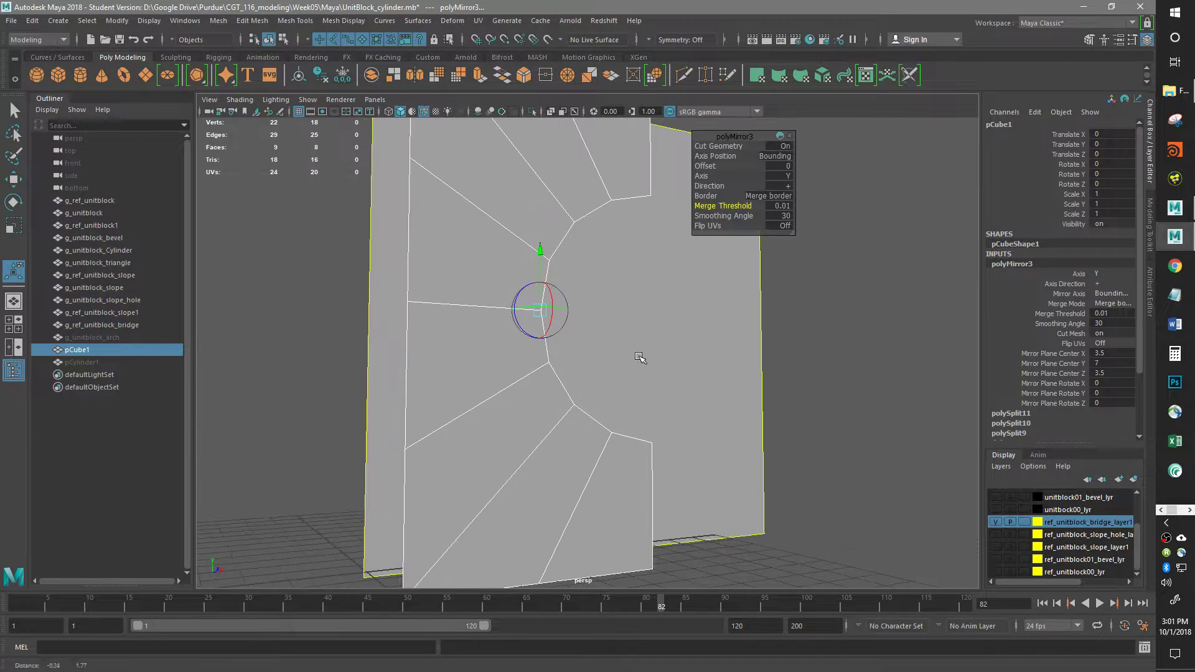
key("w")
left_click_drag(539, 365, 512, 338, "alt")
Extrude all faces of the mirrored shape together with a Local Translate Z of -3.5
right_click_drag(511, 301, 515, 334)
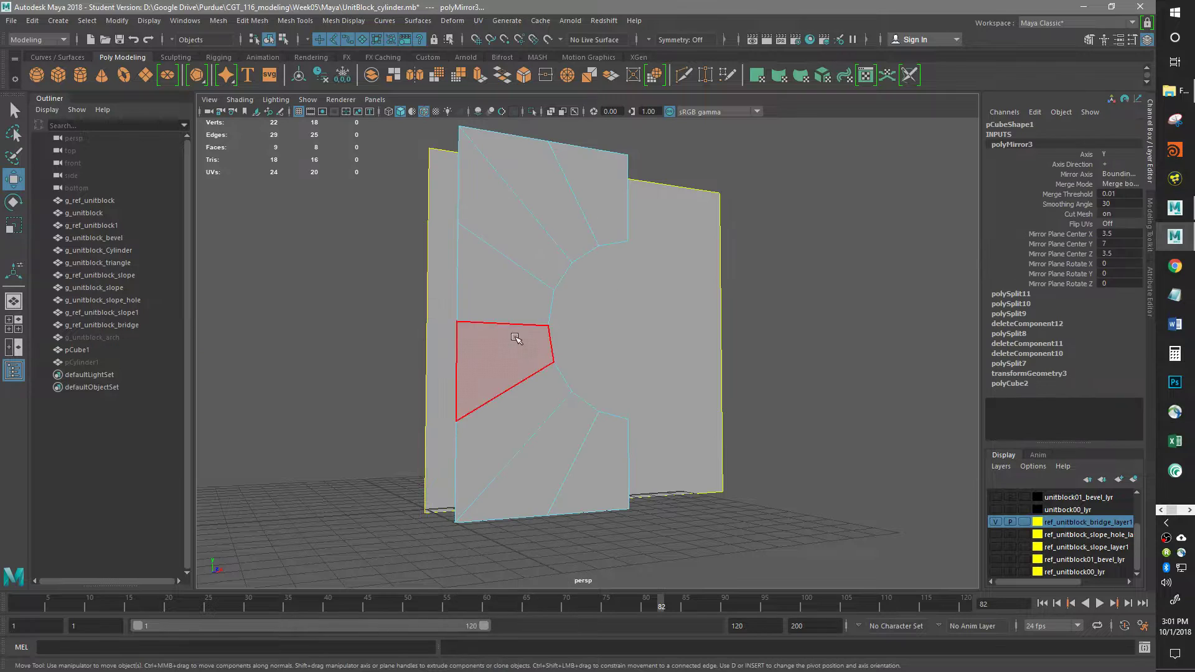
left_click(515, 333)
left_click(481, 75)
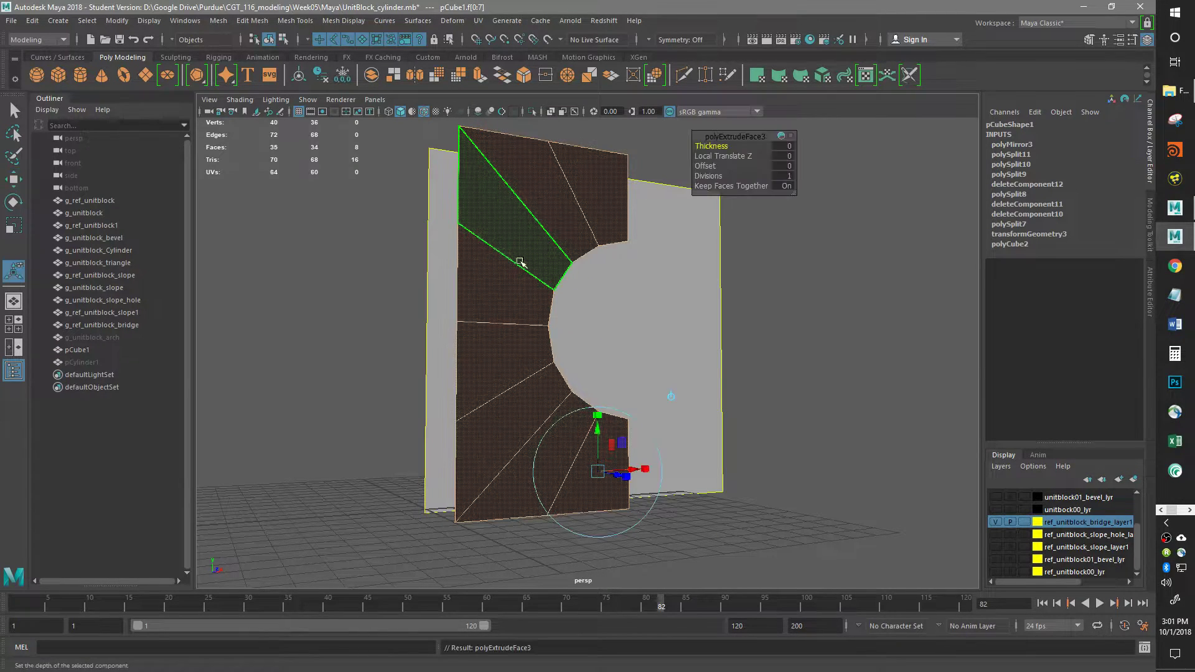
left_click_drag(628, 536, 680, 564, "alt")
left_click_drag(691, 512, 628, 479)
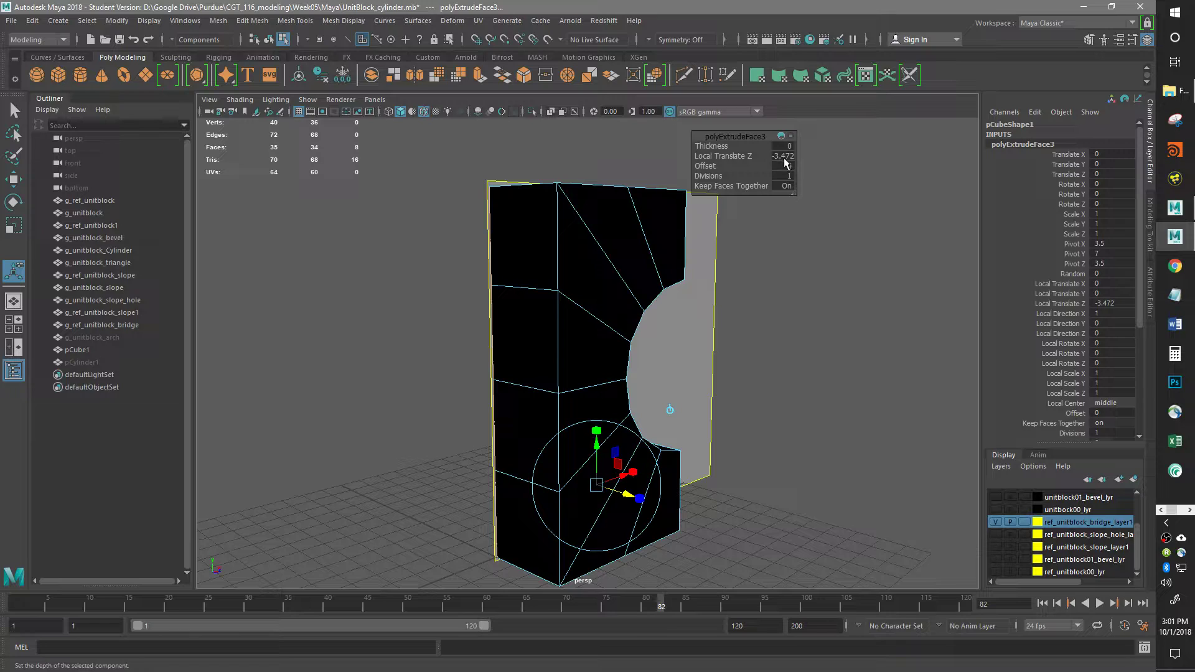
left_click(787, 156)
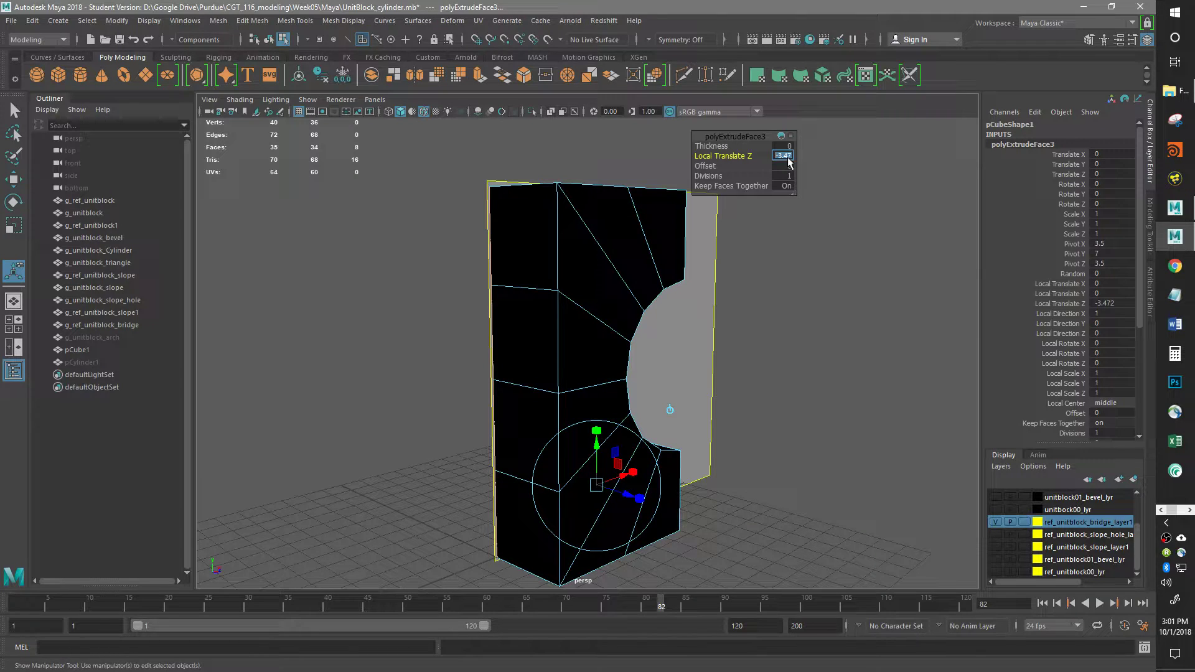
type("-3.5")
key("Return")
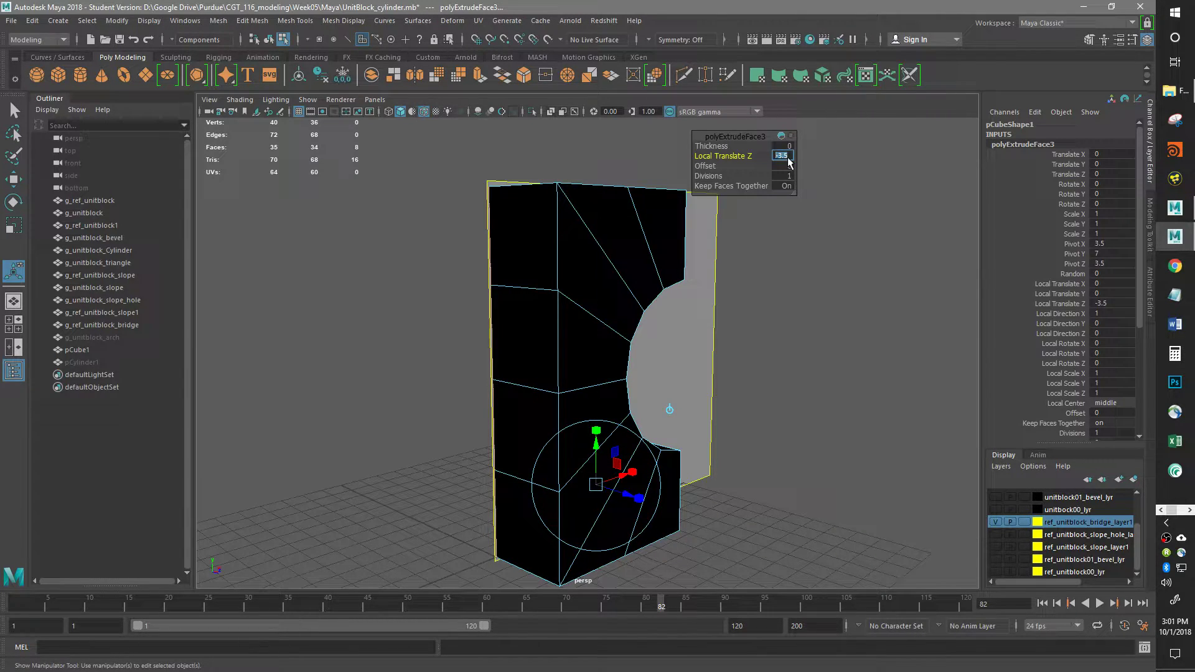
Select all faces of the extruded block and reverse their normals
left_click_drag(824, 408, 783, 443, "alt")
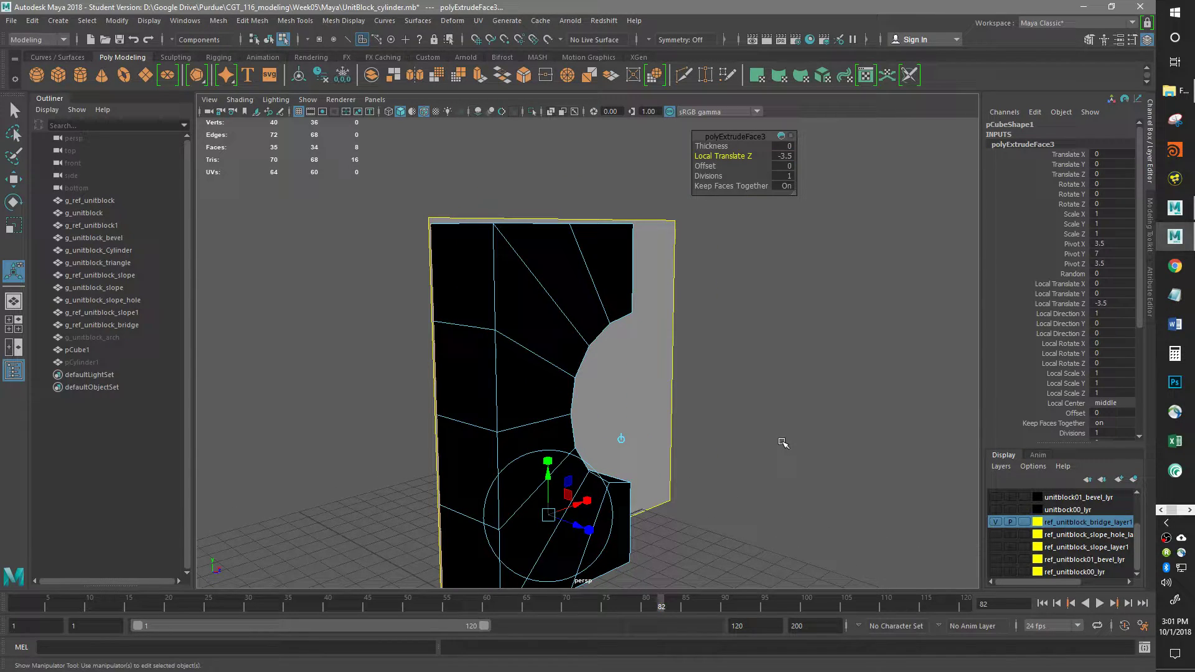
key("w")
double_click(560, 303)
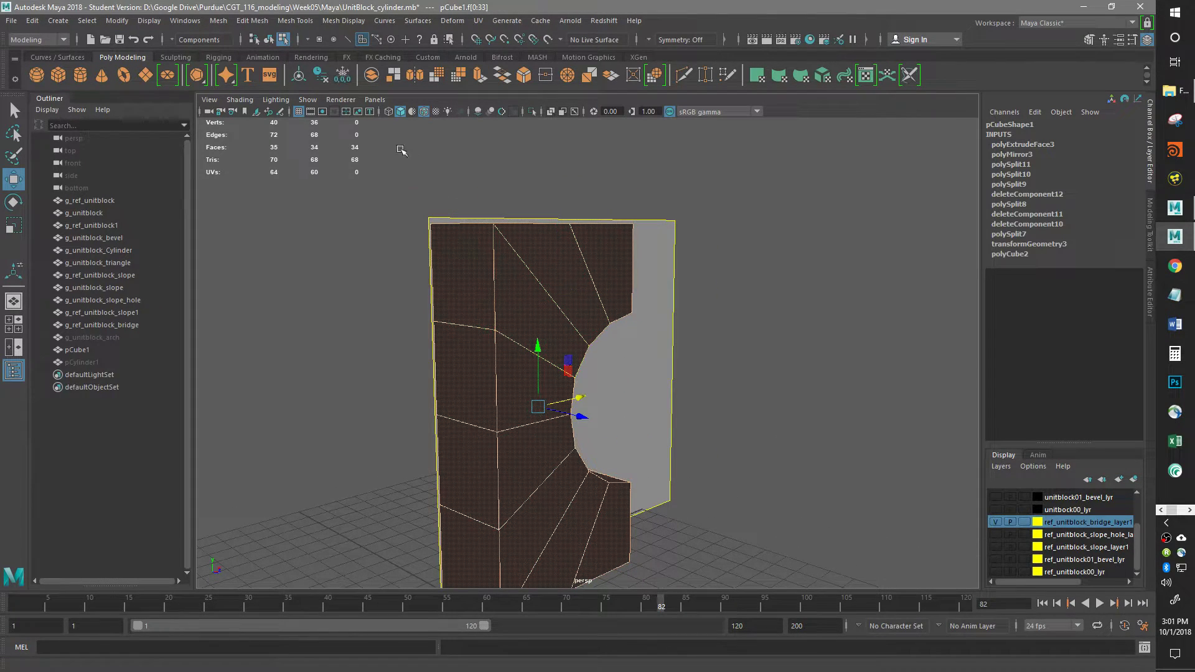
left_click(343, 21)
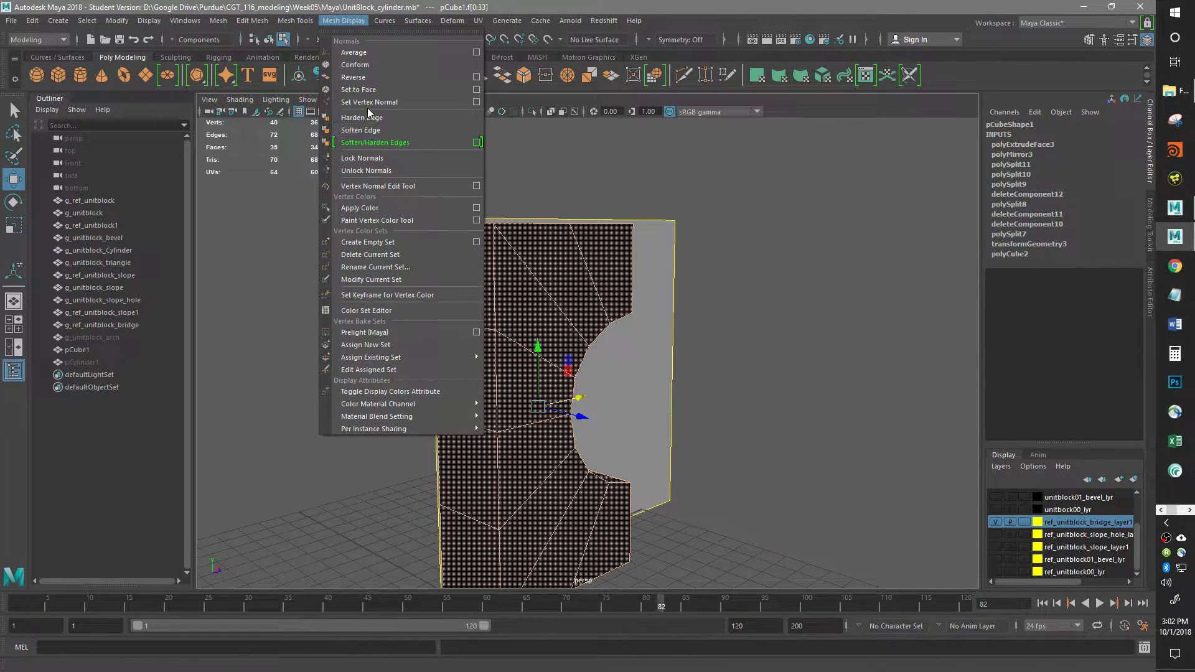
left_click(366, 79)
Select the front and back edge loops of the block's arc opening
left_click_drag(652, 387, 654, 344, "alt")
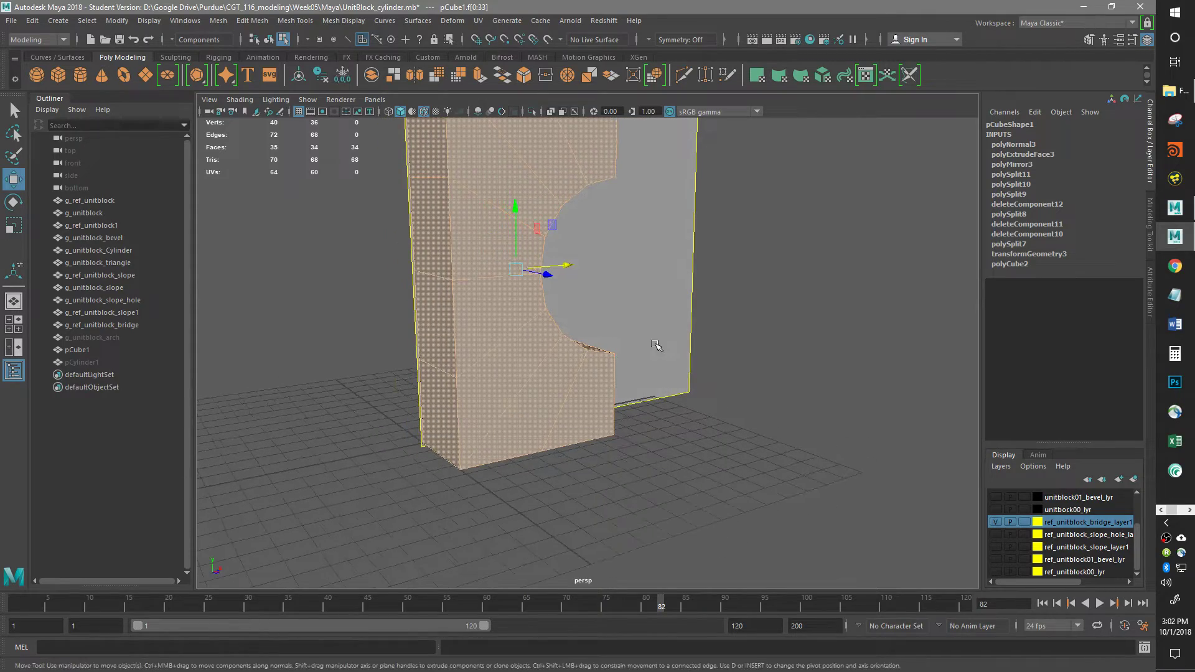
left_click_drag(549, 409, 516, 428, "alt")
left_click_drag(537, 393, 609, 445, "alt")
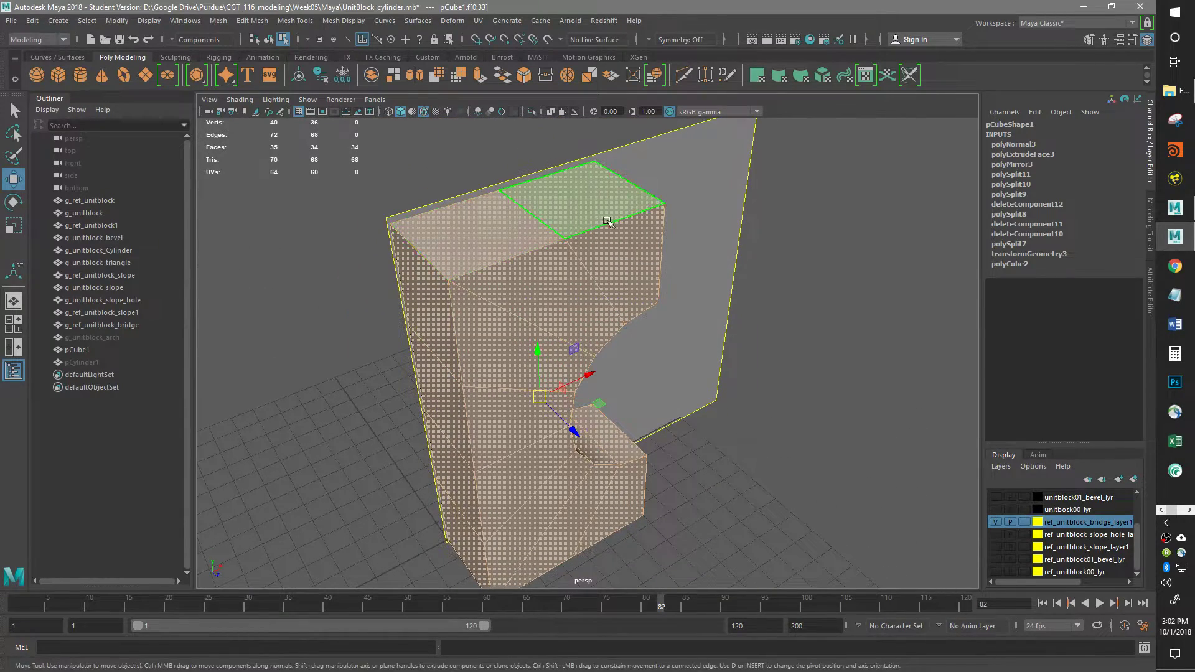
mouse_move(508, 293)
left_mouse_down("alt")
mouse_move(473, 330)
mouse_move(500, 320)
mouse_move(504, 276)
left_mouse_up("alt")
right_click_drag(523, 217, 524, 182)
left_click(535, 241)
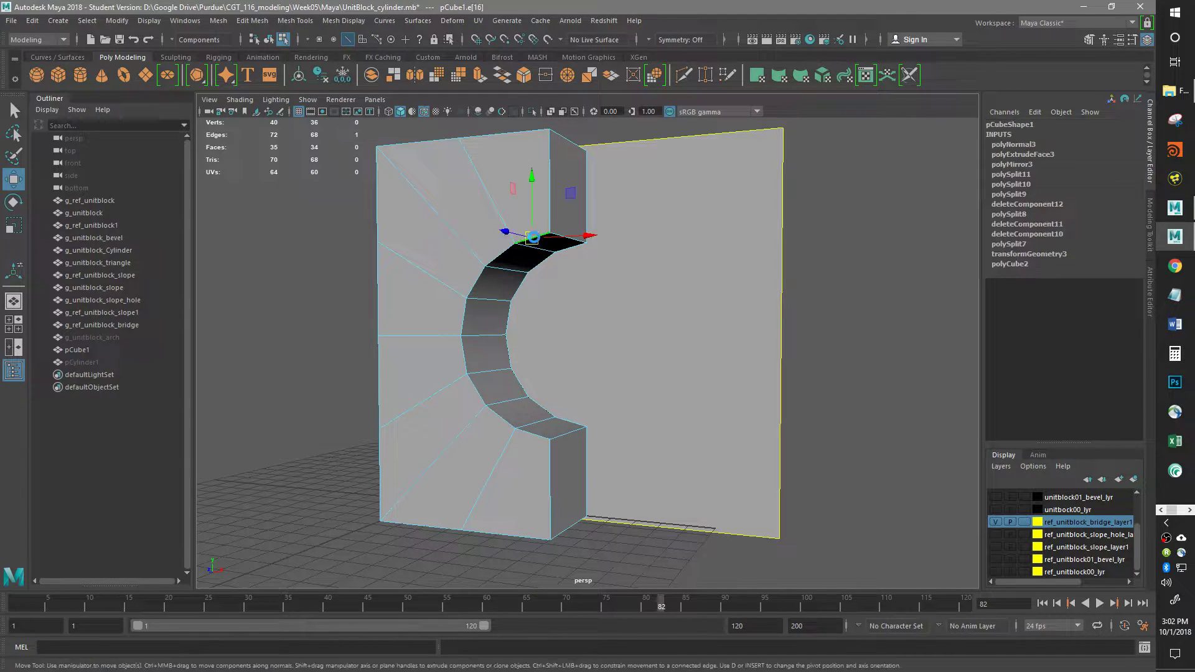
left_click(568, 242, "shift")
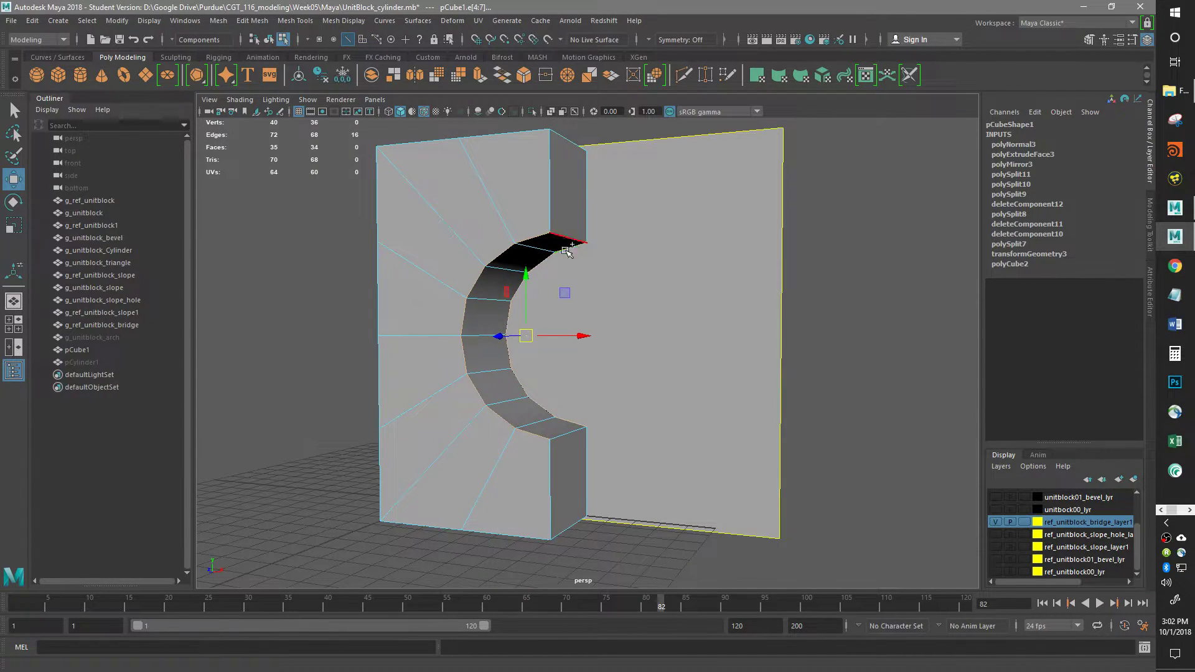
Add the lower leg's end-face edges and the front face's outer perimeter edges to the edge selection
left_click(550, 477, "shift")
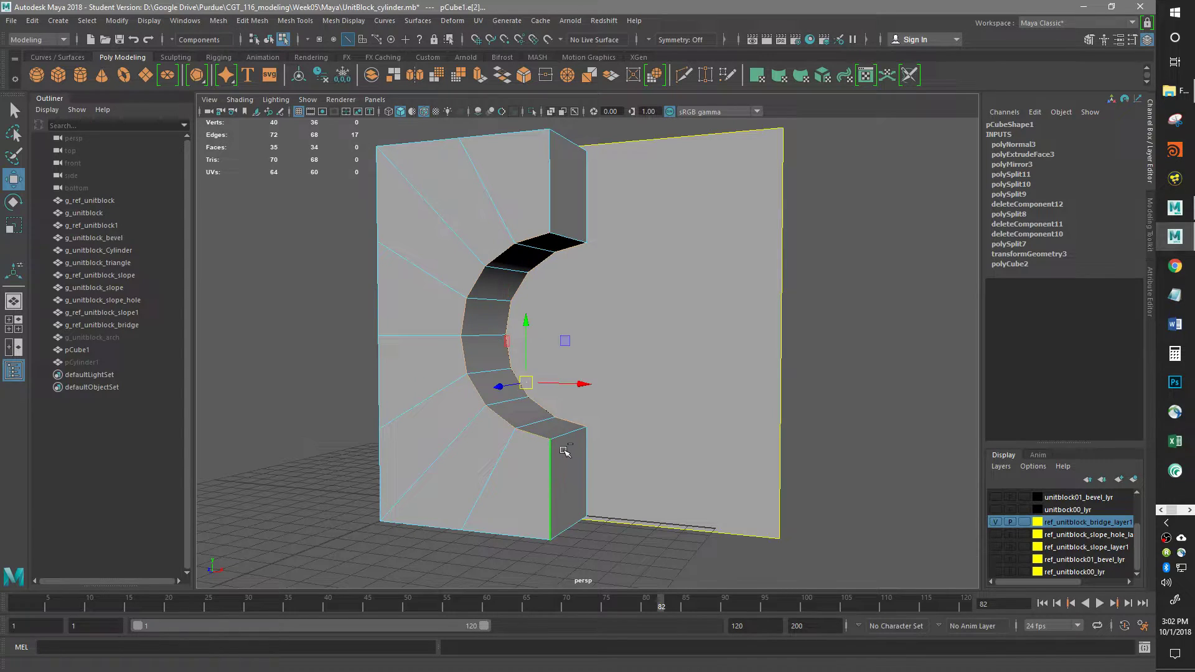
left_click(566, 437, "shift")
left_click(585, 469, "shift")
left_click(571, 530, "shift")
double_click(517, 535, "shift")
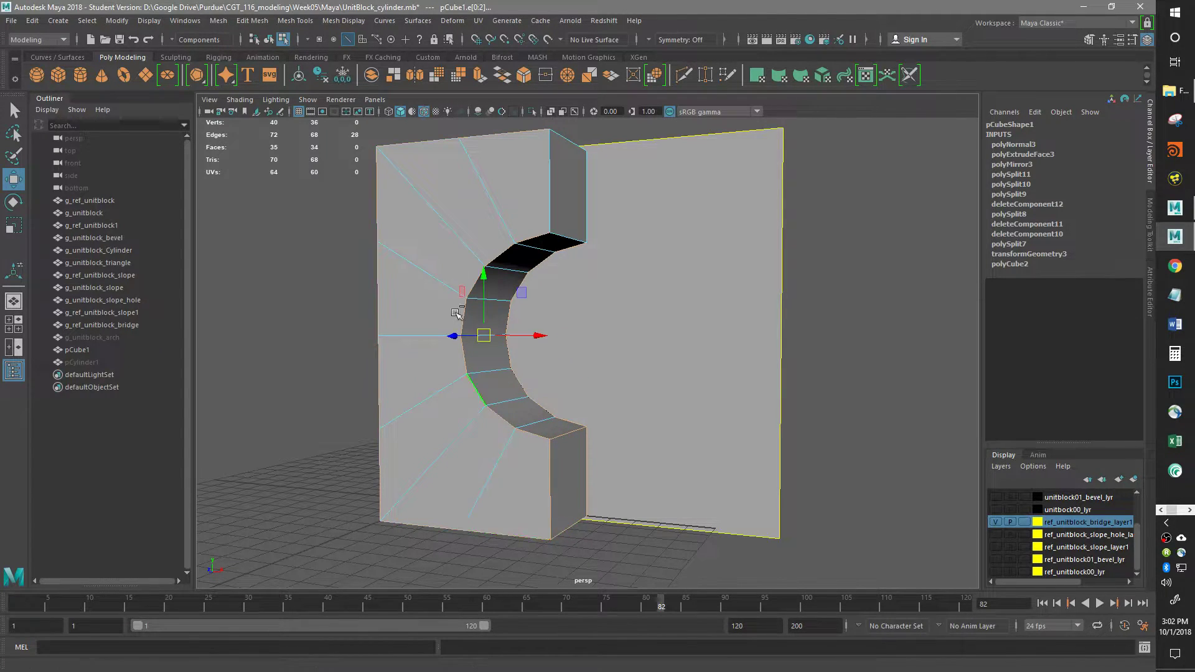
Add the upper leg's end-face edges and the top and bottom corner edges of the block's straight side to the selection
left_click(509, 132, "shift")
left_click(510, 132, "shift")
left_click(547, 203, "shift")
left_click(569, 235, "shift")
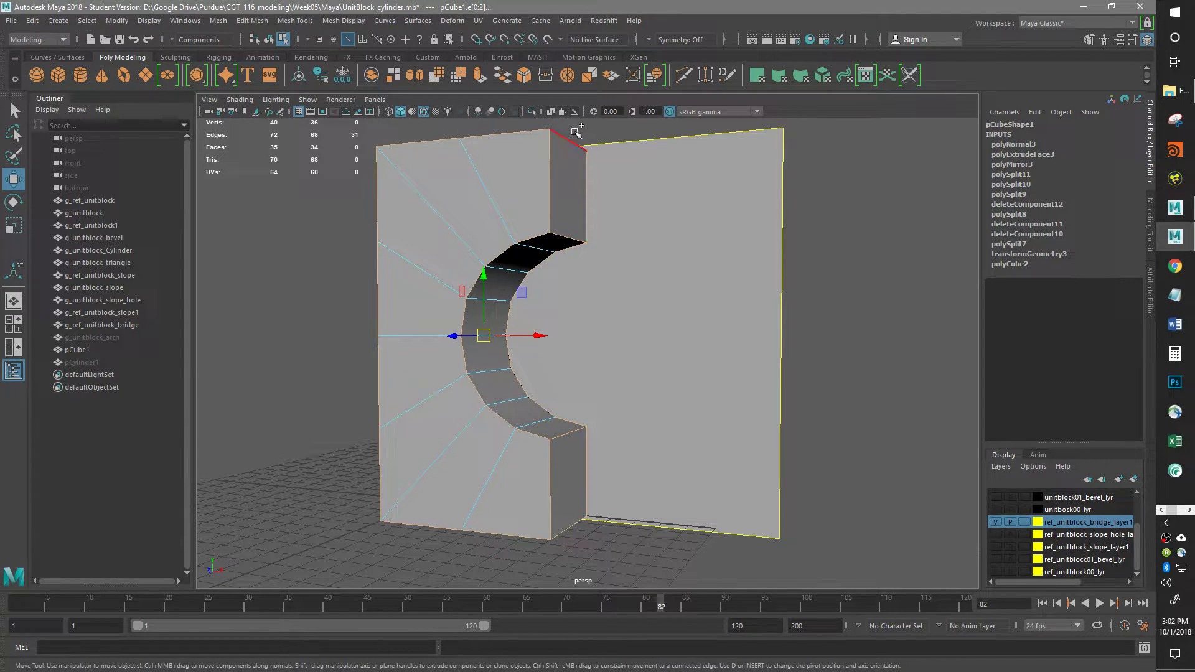
left_click(569, 171, "shift")
left_click_drag(568, 171, 757, 278, "alt")
left_click(745, 516, "shift")
left_click(737, 219, "shift")
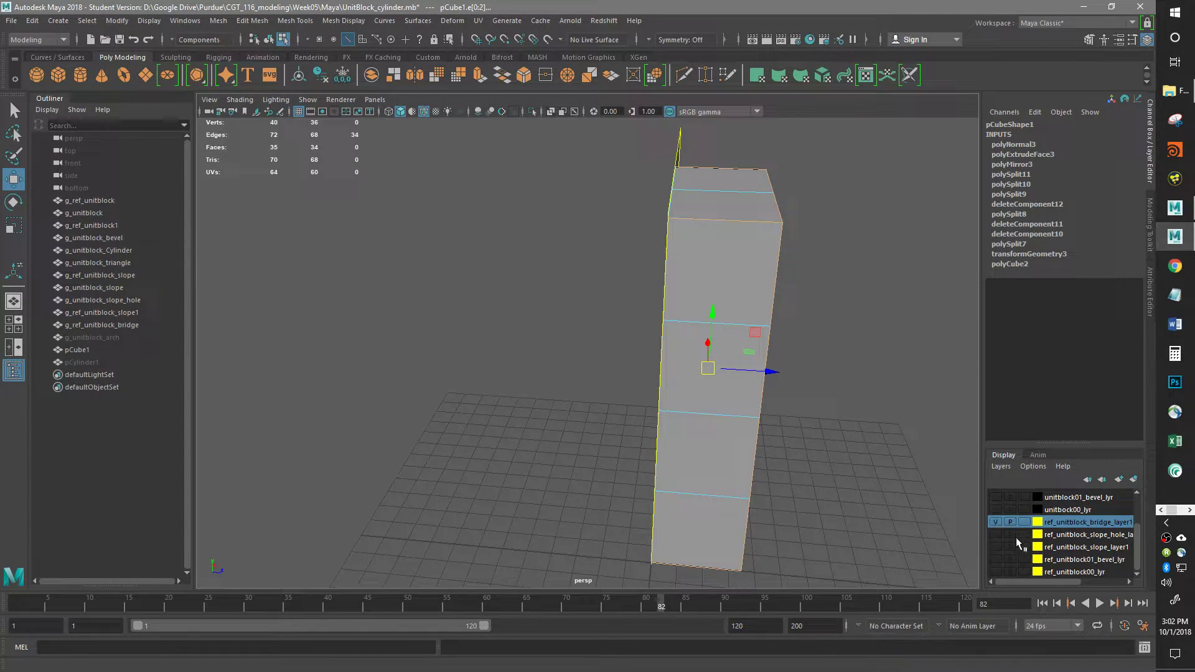
Hide the ref_unitblock_bridge_layer1 reference layer and add the back face's outer perimeter edges to the selection
left_click(995, 523)
left_click_drag(848, 405, 843, 375, "alt")
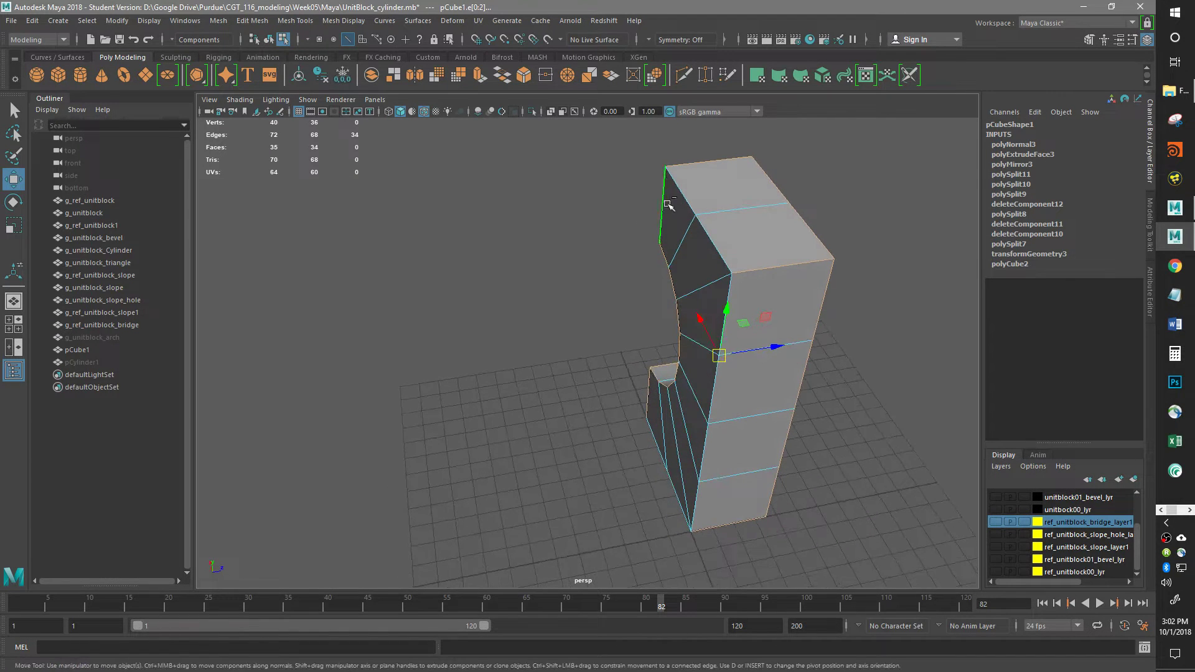
double_click(684, 196, "shift")
left_click_drag(677, 539, 712, 346, "alt")
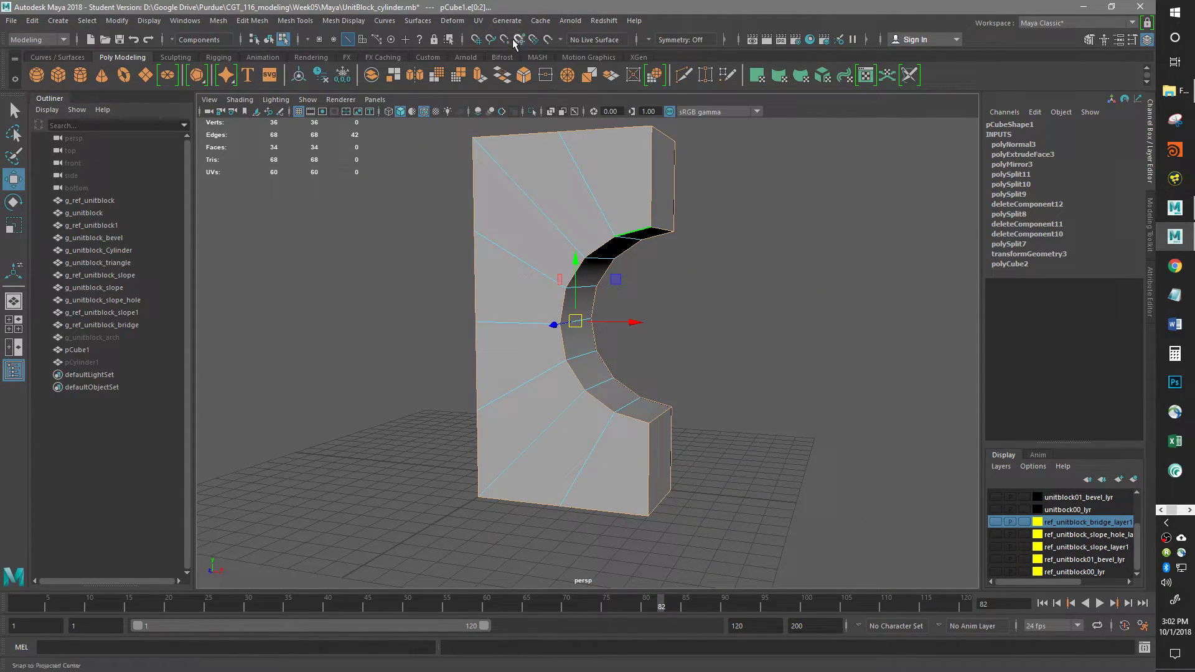
Bevel the selected hard edges of the block with a fraction of 0.15 and 2 segments
left_click(525, 76)
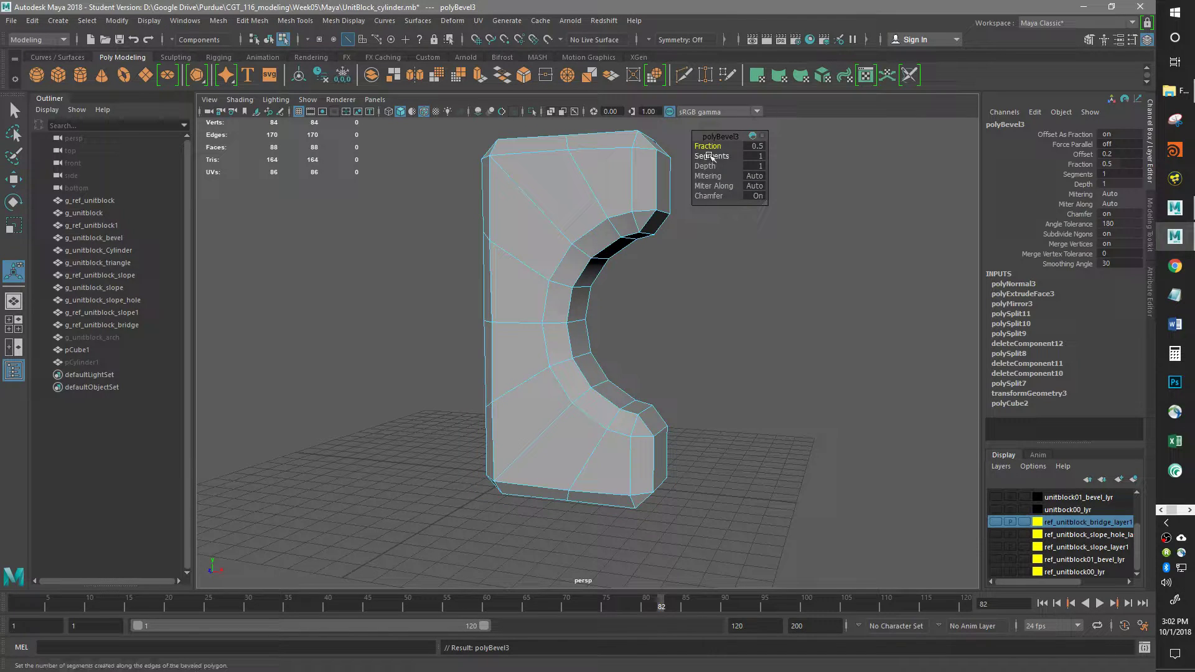
left_click_drag(710, 146, 708, 146)
left_click(753, 147)
key("Return")
left_click_drag(713, 156, 719, 156)
left_click_drag(594, 387, 611, 405, "alt")
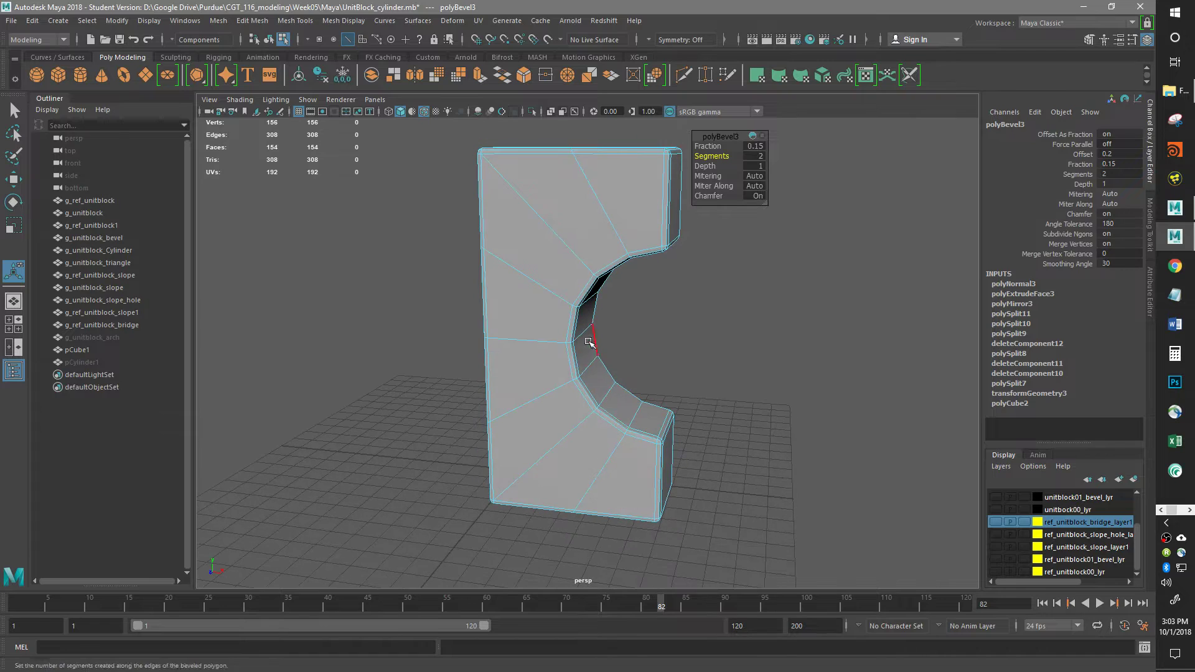
Return the block to object mode, soften its edges, and clear the selection
key("w")
right_click_drag(577, 274, 641, 254)
left_click(350, 21)
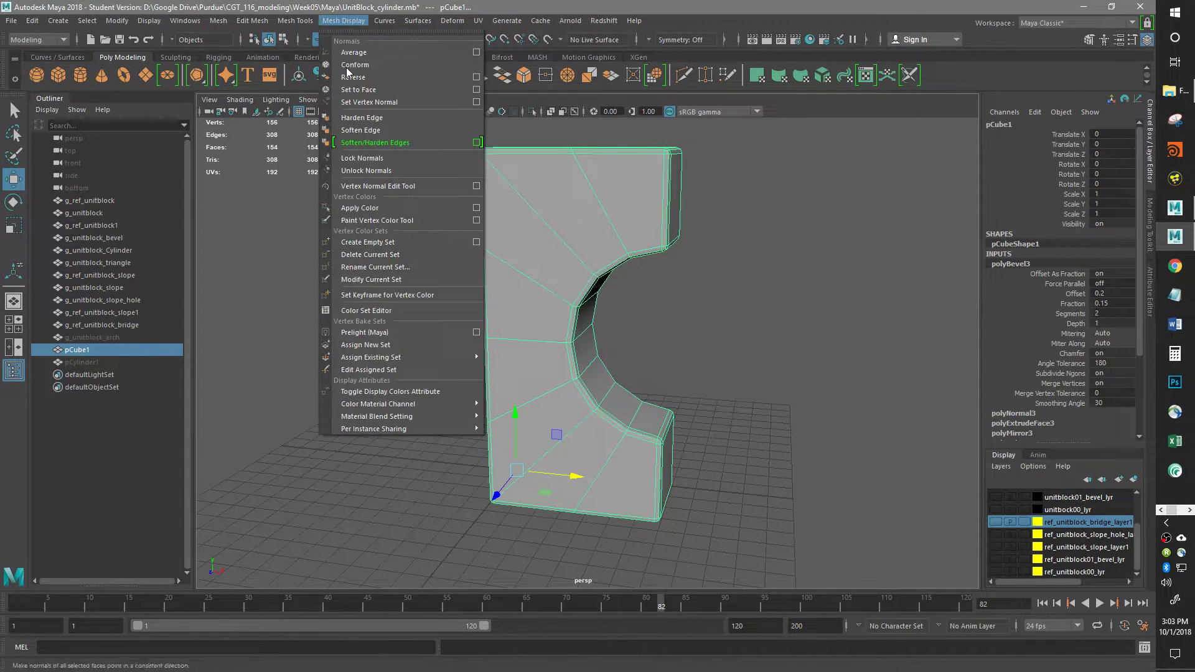
left_click(364, 131)
right_click_drag(610, 154, 611, 155)
left_click(757, 244)
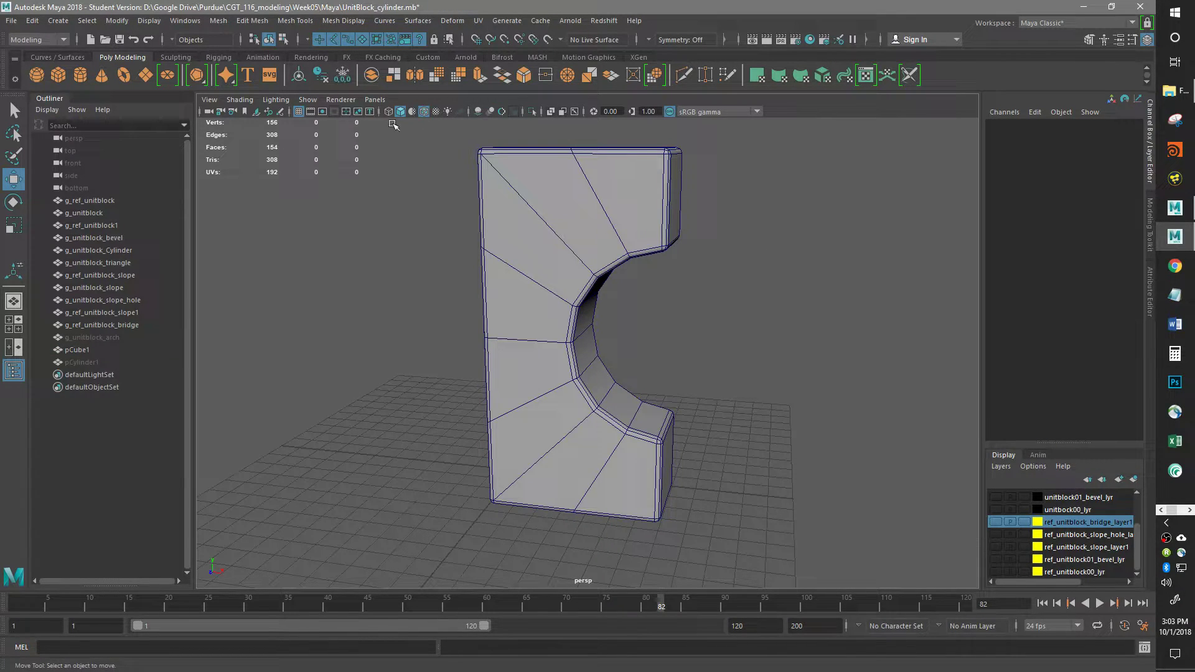
Turn off the wireframe-on-shaded display and delete the bridge block's construction history
left_click(423, 111)
mouse_move(727, 356)
left_mouse_down("alt")
mouse_move(622, 371)
mouse_move(650, 400)
mouse_move(699, 309)
mouse_move(618, 245)
mouse_move(654, 355)
mouse_move(699, 349)
left_mouse_up("alt")
left_click(524, 333)
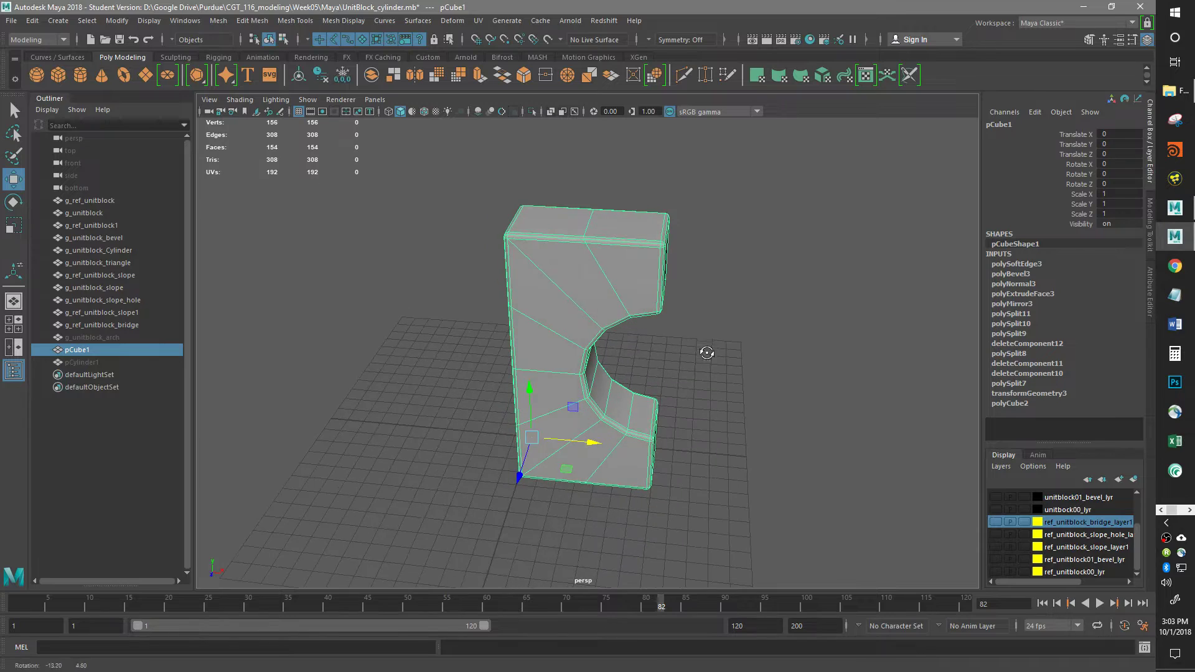
left_click(313, 73)
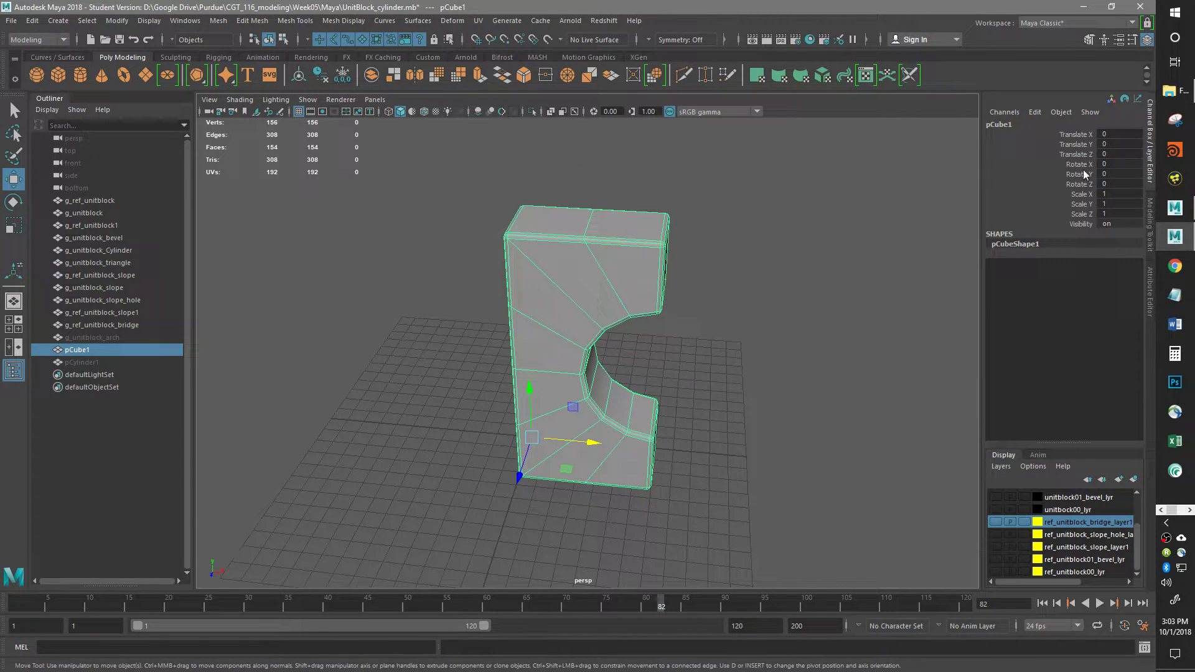
Close the floating UV Toolkit after opening it and switch the workspace to UV Editing
left_click_drag(451, 293, 593, 296, "alt")
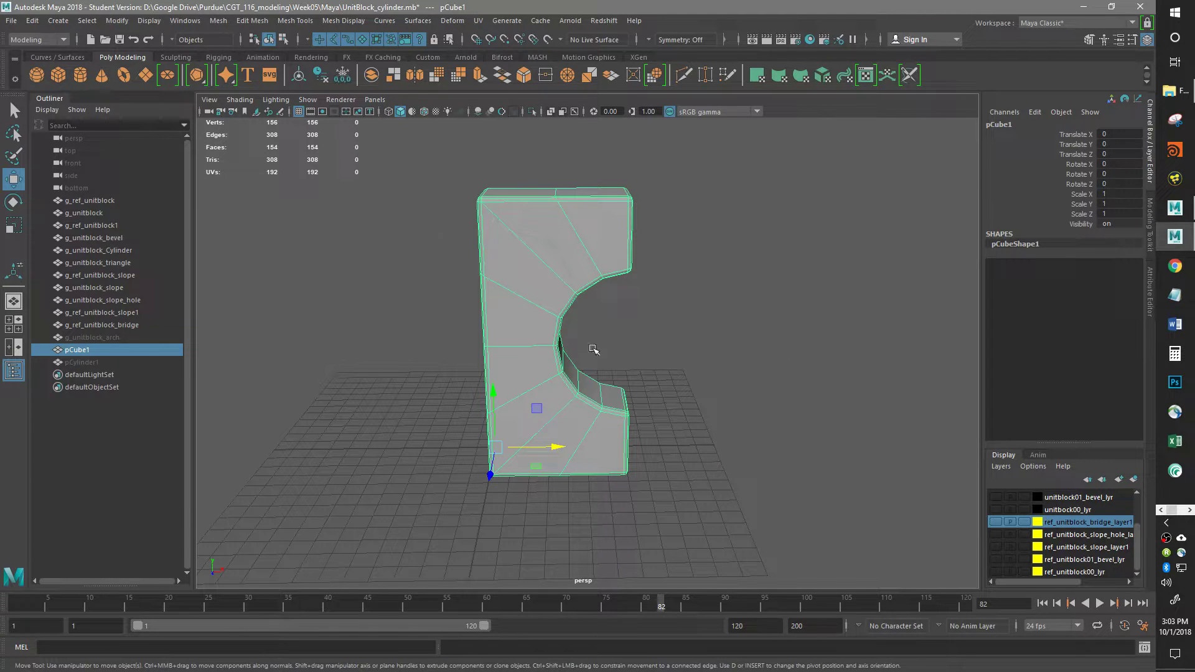
middle_click_drag(639, 320, 553, 326, "alt")
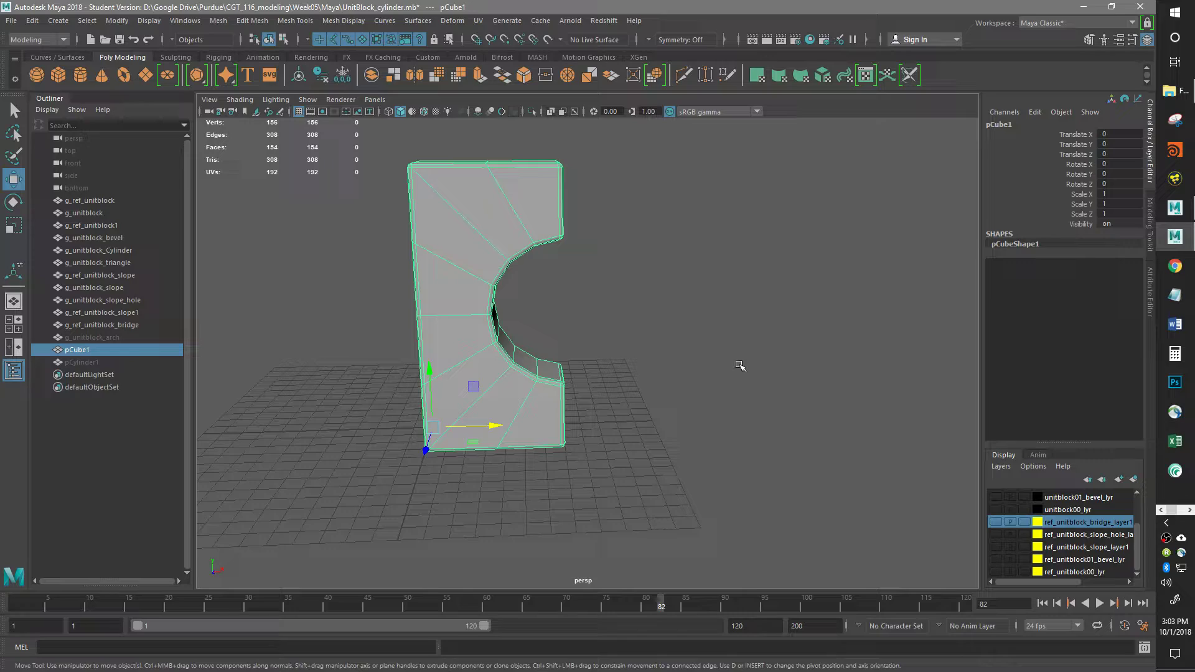
left_click_drag(623, 321, 593, 338, "alt")
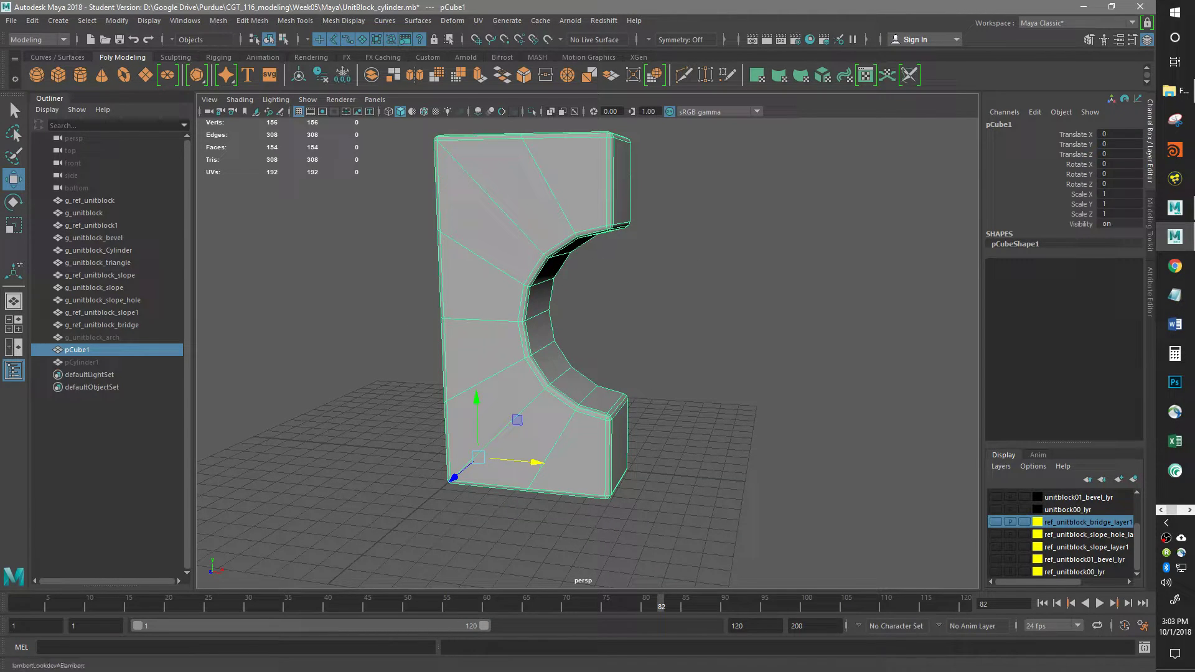
left_click(867, 77)
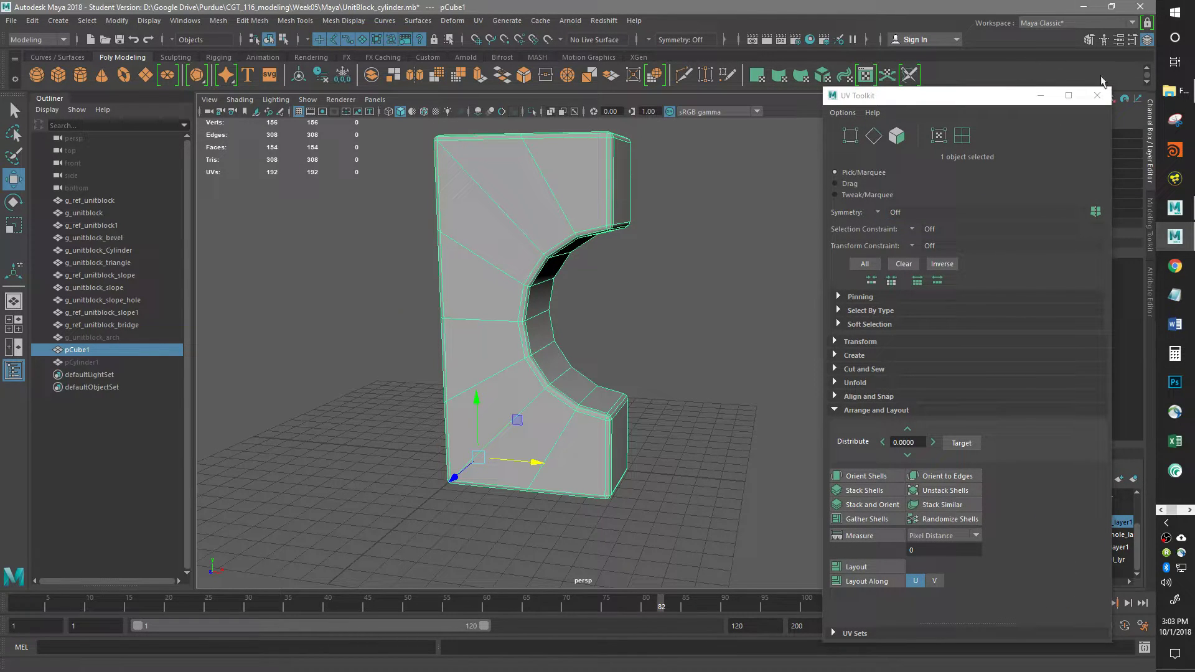
left_click(1097, 97)
left_click(1060, 25)
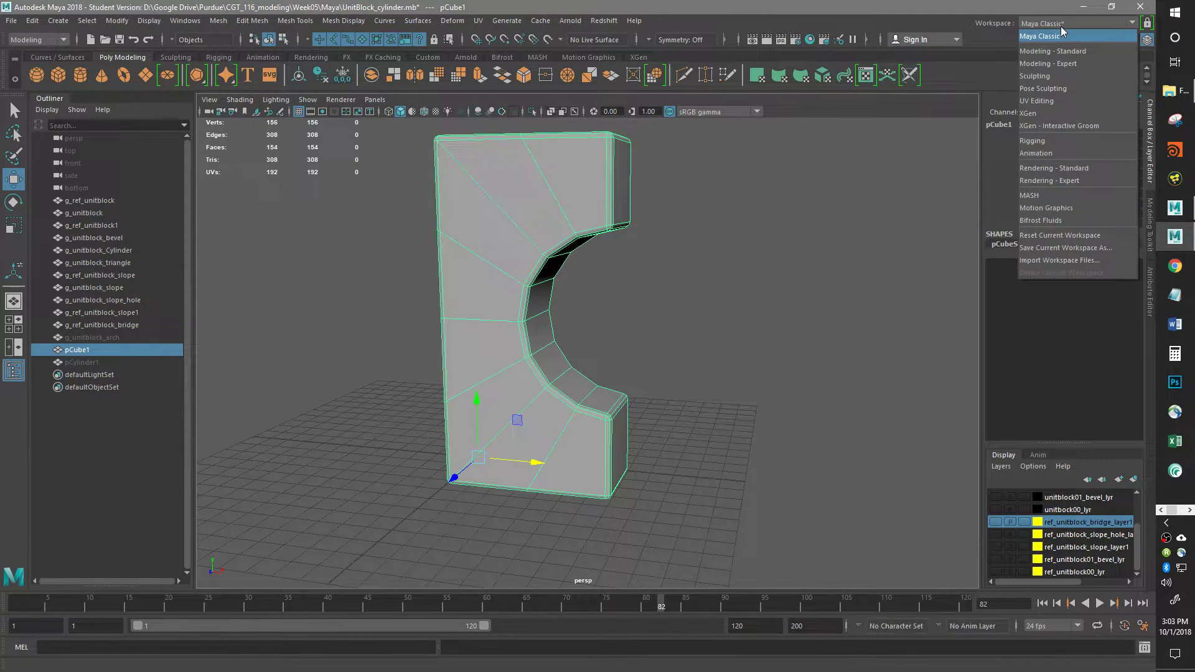
left_click(1043, 102)
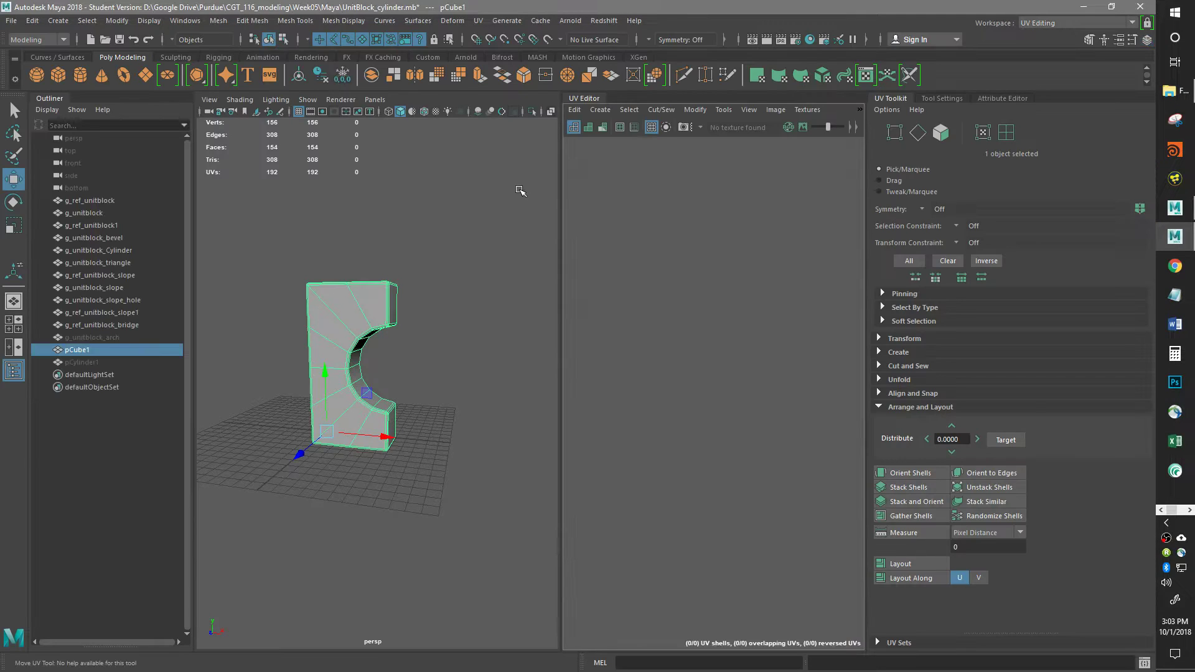
Save the scene file
middle_click_drag(431, 245, 425, 266, "alt")
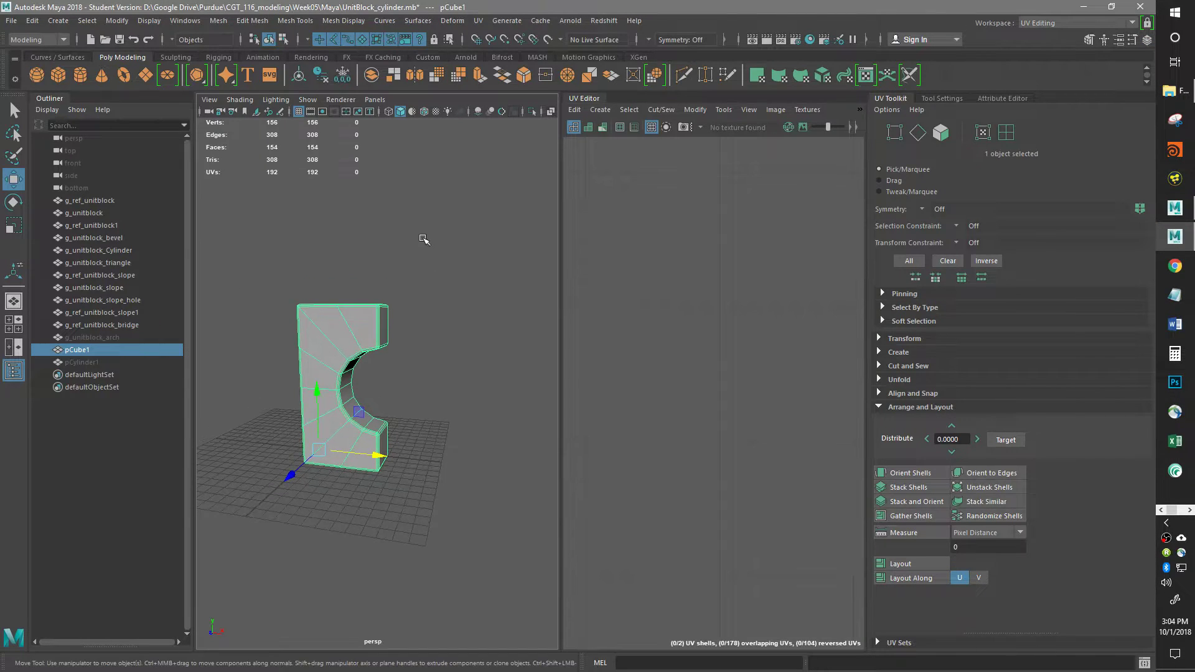
key("ctrl+s")
left_click(555, 352)
middle_click_drag(458, 299, 476, 320, "alt")
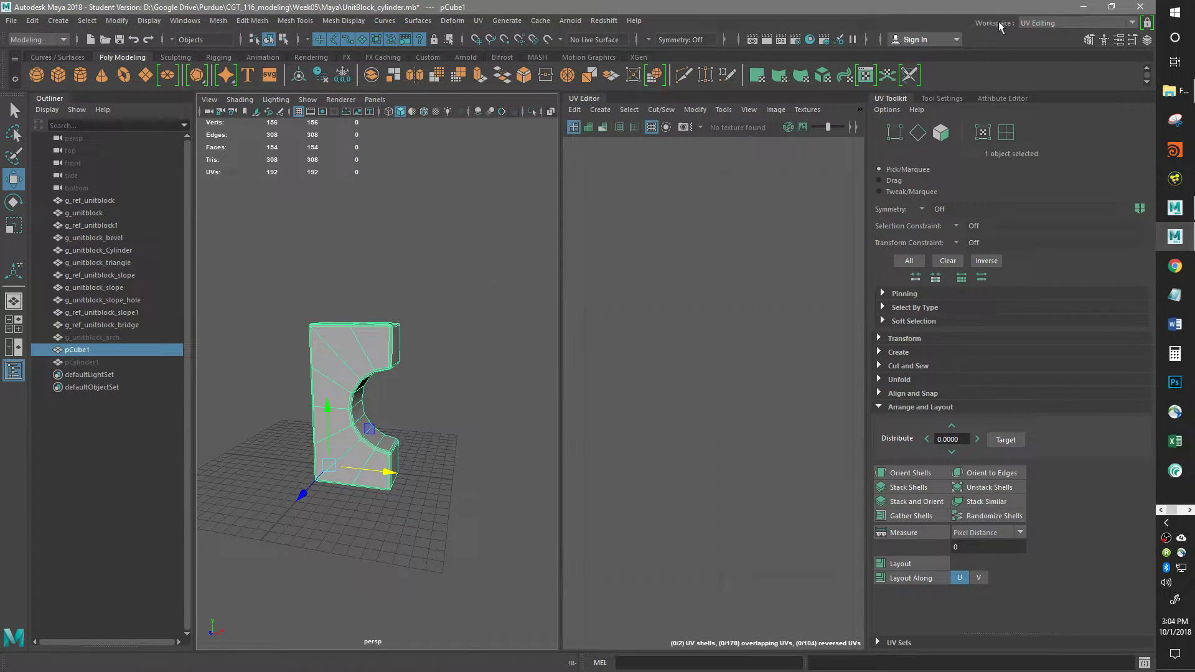
Apply an automatic UV projection to the block, frame the layout, and unfold all of its UV shells
left_click(823, 75)
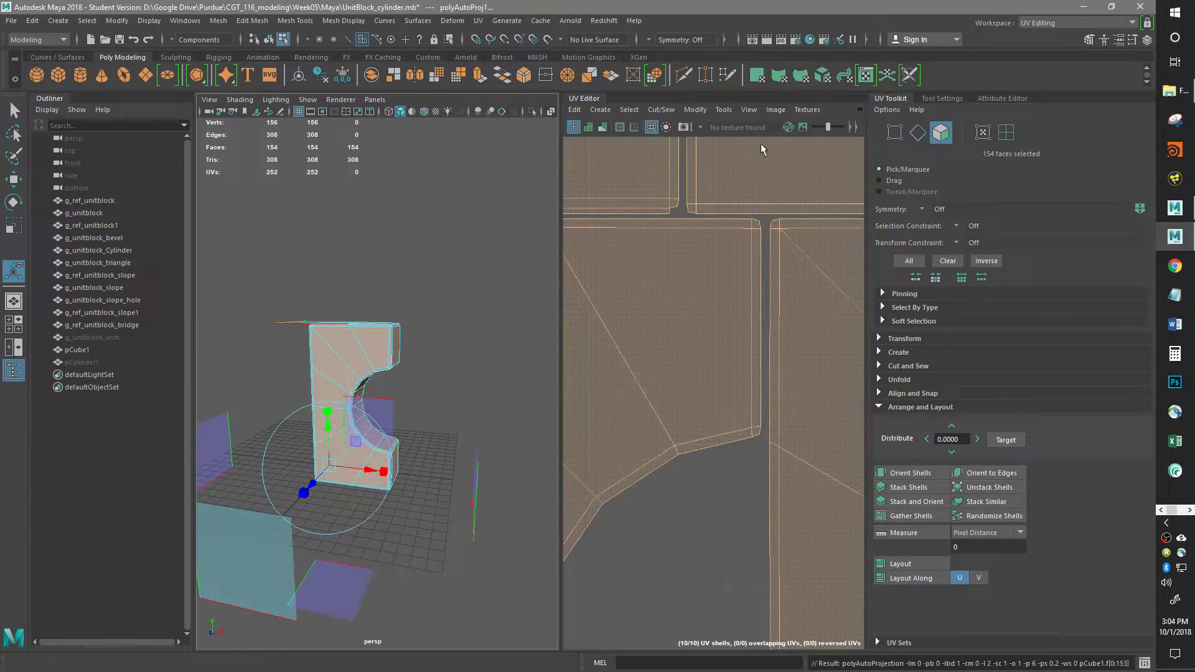
key("f")
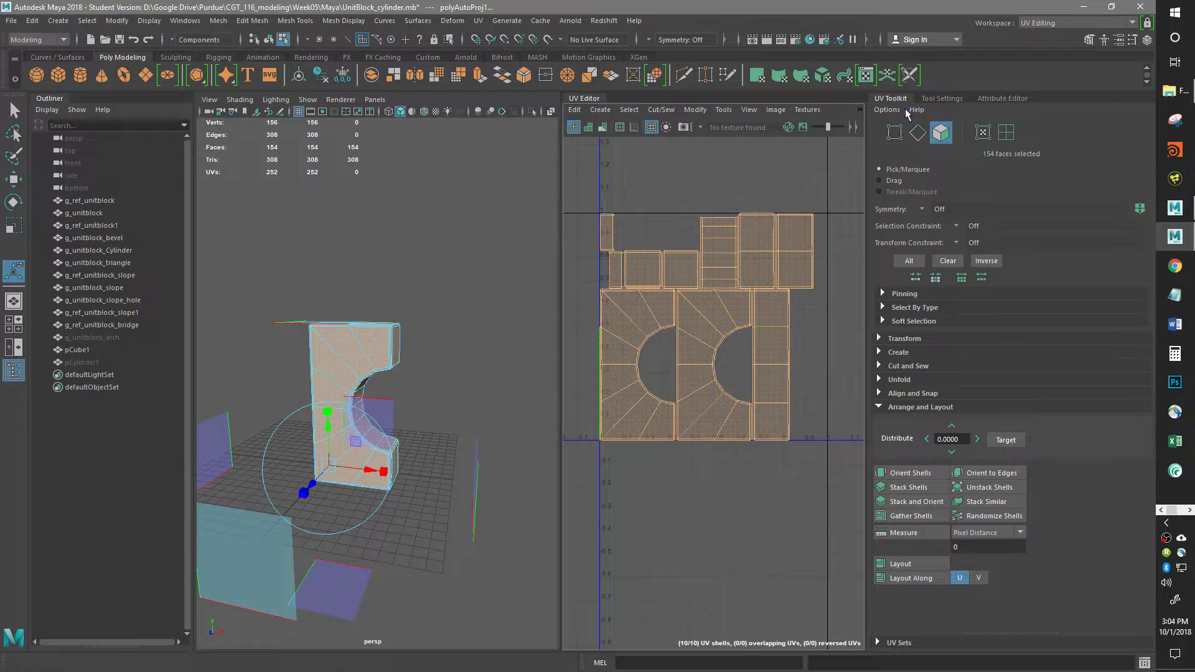
left_click(886, 379)
left_click(901, 410)
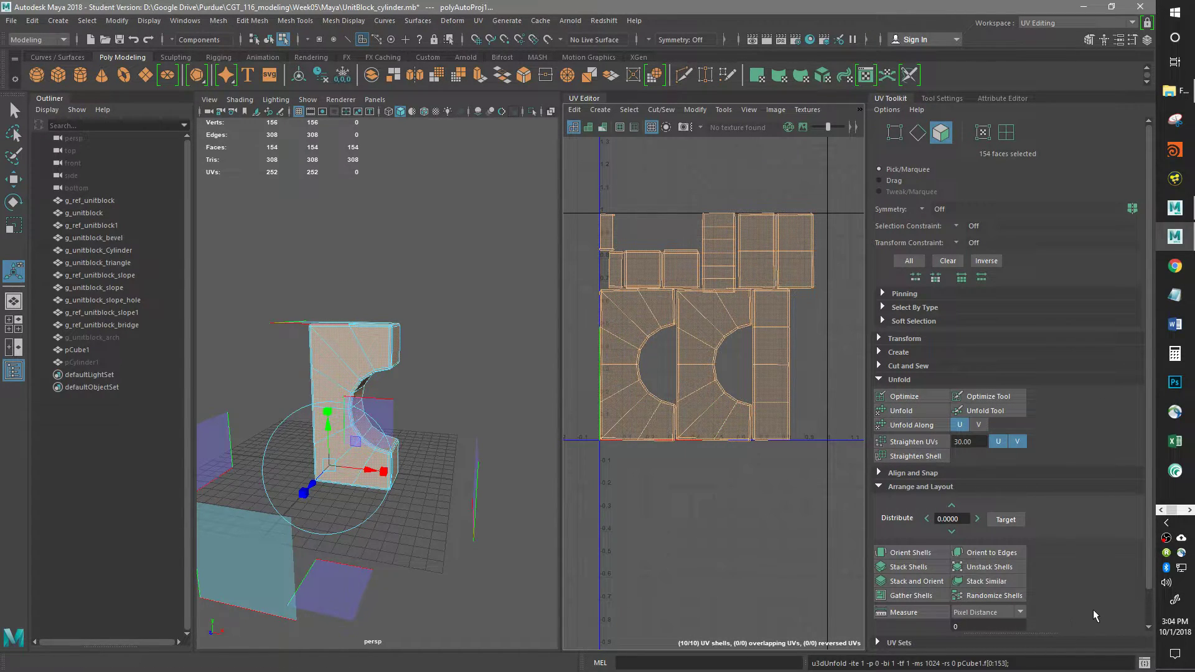
Try to orient all the UV shells at once, then only the block's front-face shell
middle_click_drag(820, 557, 804, 519, "alt")
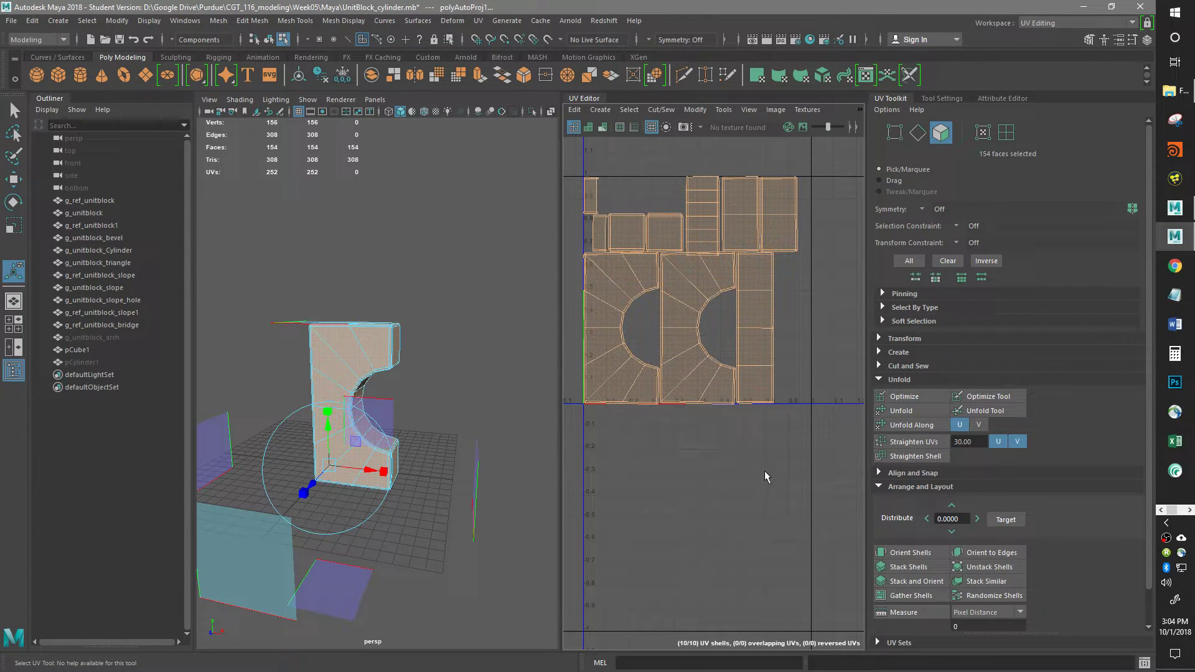
left_click(904, 549)
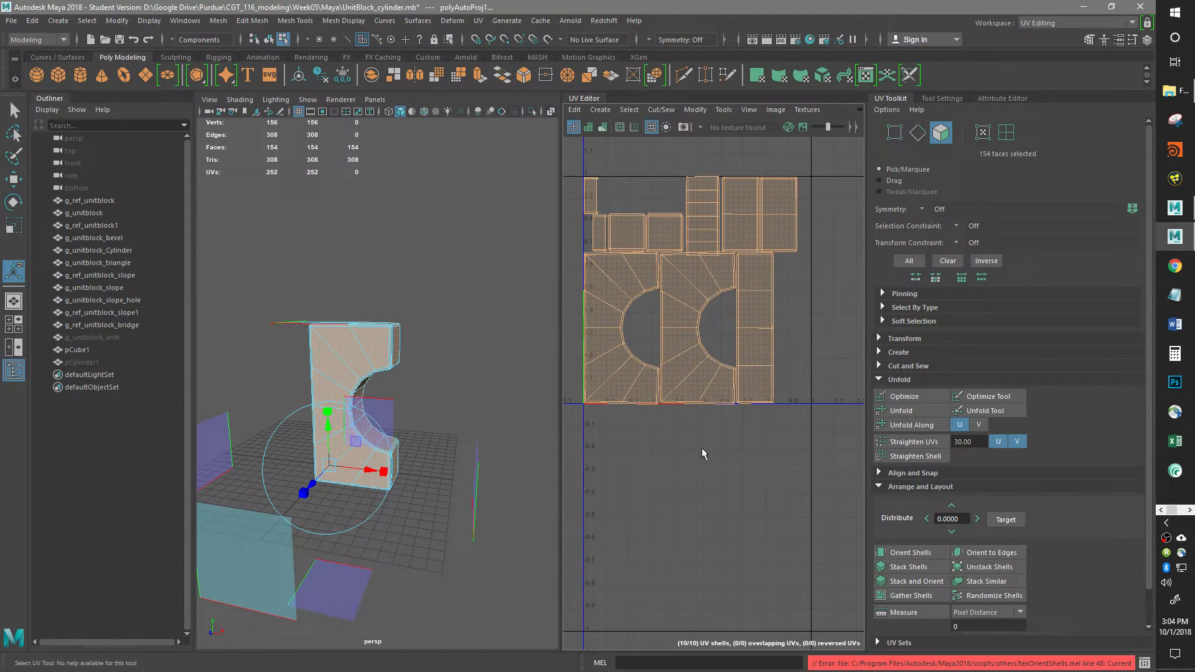
scroll(714, 422, "up", 8)
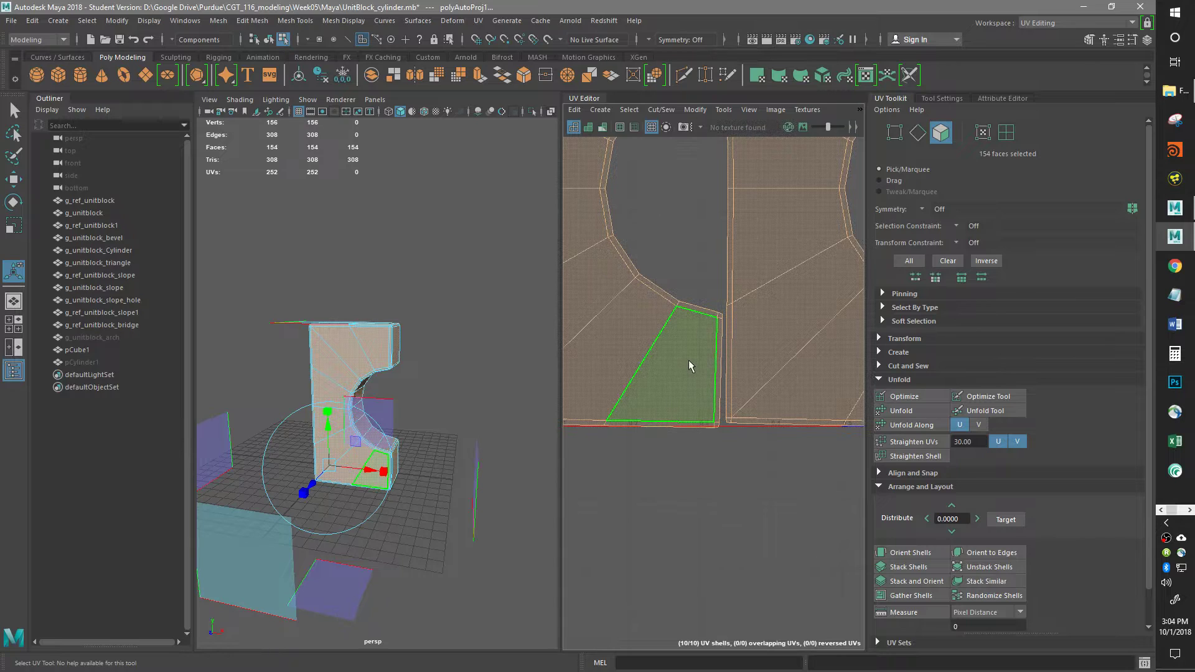
double_click(688, 360)
left_click(925, 551)
Inspect the borders of the front-face shell in the UV layout for straightness against the grid
middle_click_drag(767, 502, 789, 612, "alt")
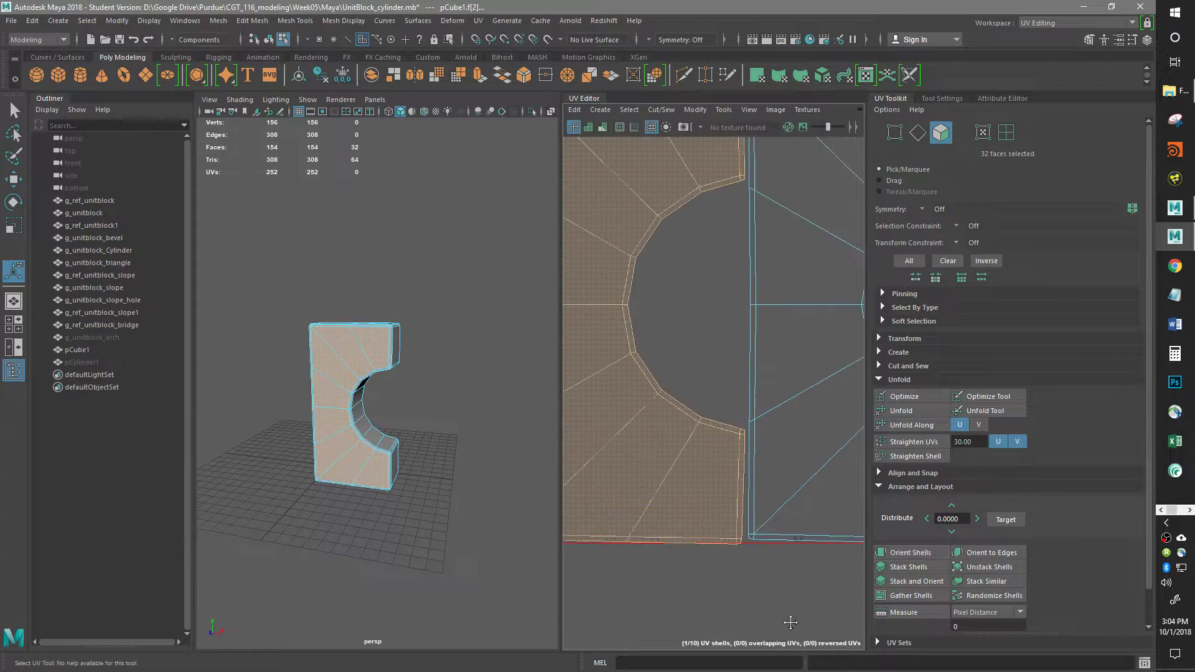
scroll(790, 611, "down", 6)
middle_click_drag(738, 488, 660, 467, "alt")
scroll(660, 469, "up", 3)
middle_click_drag(723, 397, 650, 553, "alt")
scroll(707, 501, "up", 3)
scroll(707, 502, "down", 5)
middle_click_drag(701, 524, 808, 331, "alt")
scroll(738, 405, "up", 3)
middle_click_drag(698, 520, 702, 647, "alt")
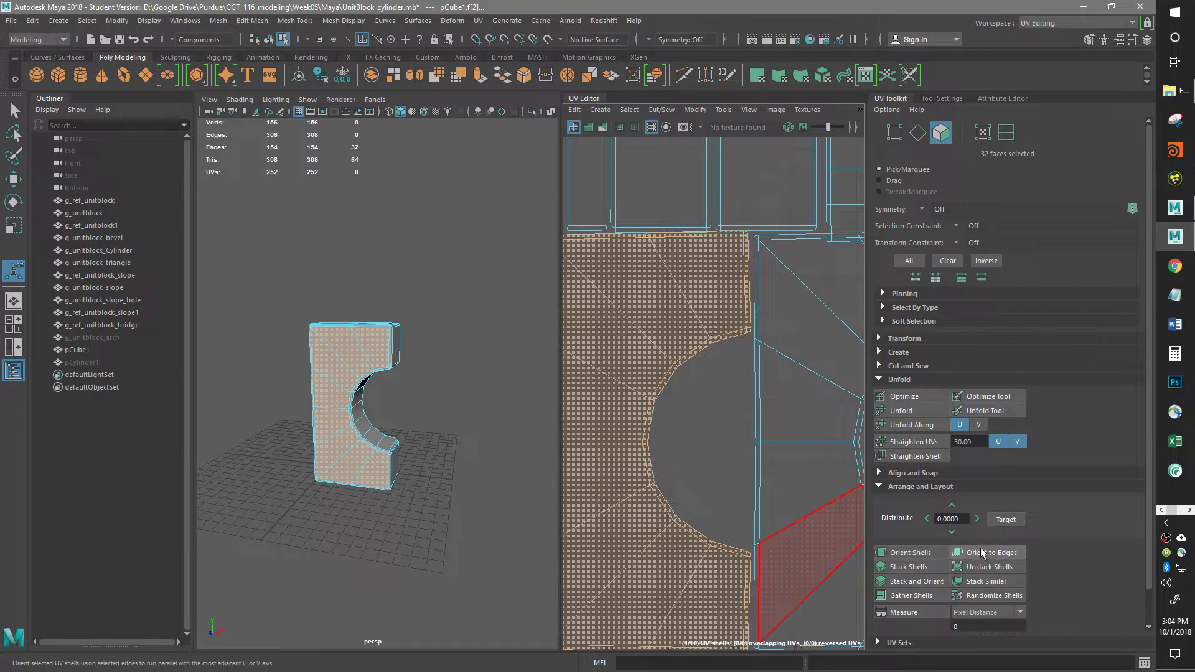
Try to orient the front-face shell to its edges, then reselect the whole shell and orient it again
left_click(1004, 555)
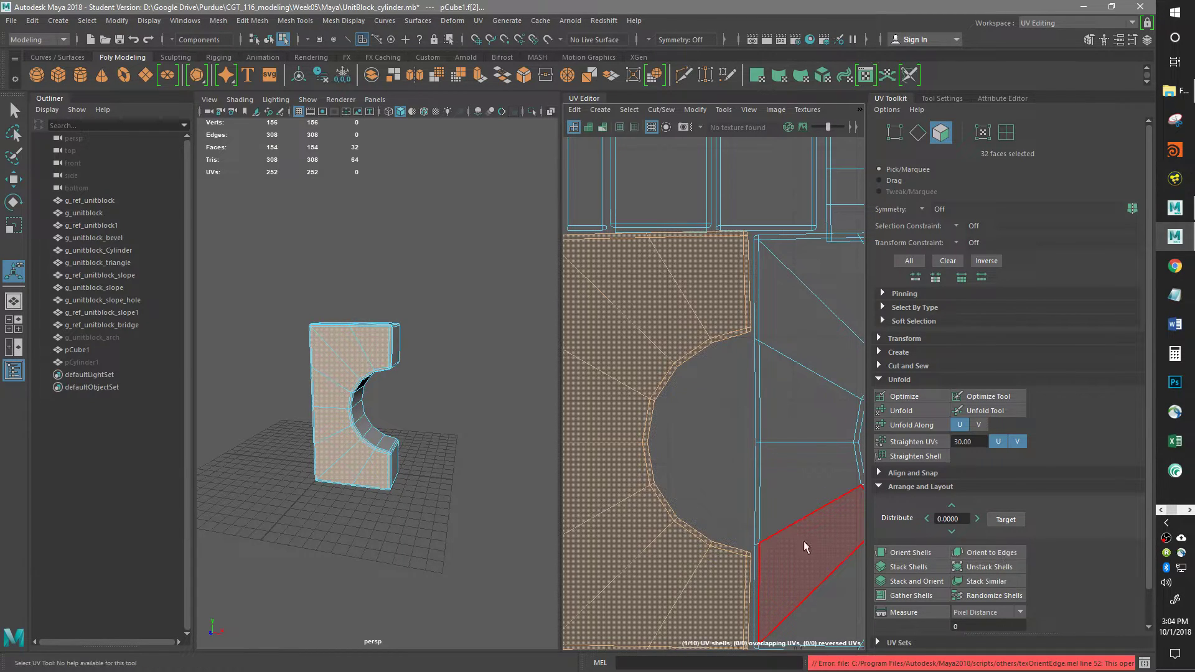
middle_click_drag(555, 486, 592, 479, "alt")
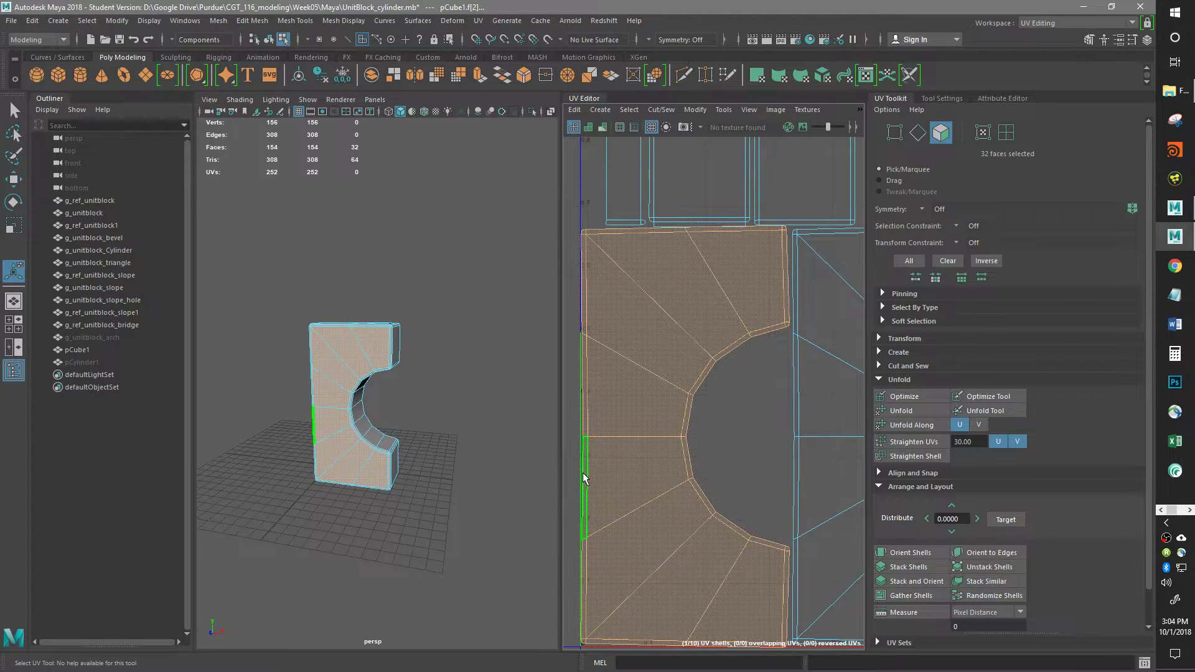
left_click(584, 478)
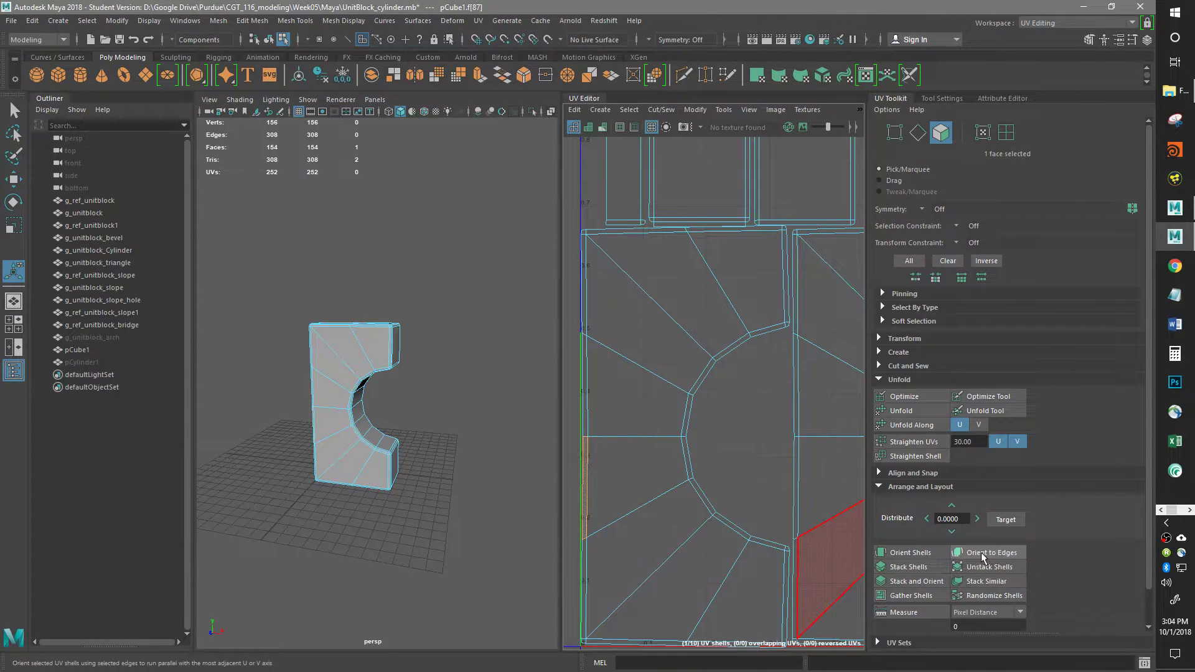
middle_click_drag(753, 555, 699, 547, "alt")
double_click(713, 567)
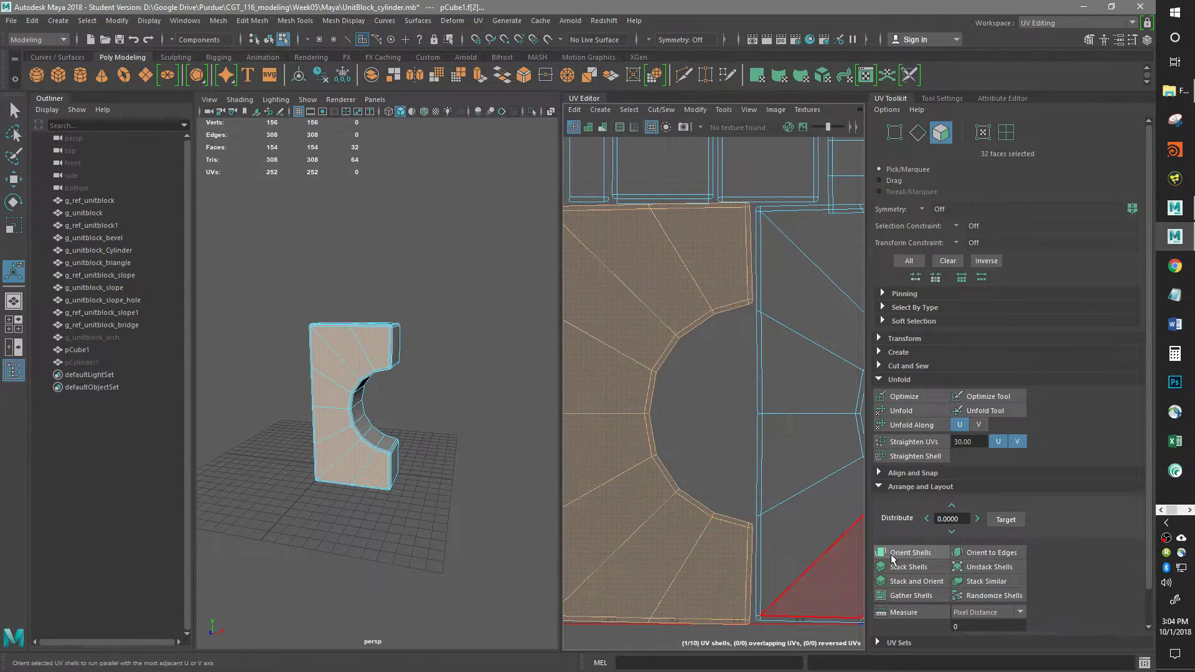
left_click(912, 551)
Rotate the front-face UV shell freely and realign it with Orient Shells
scroll(680, 508, "down", 4)
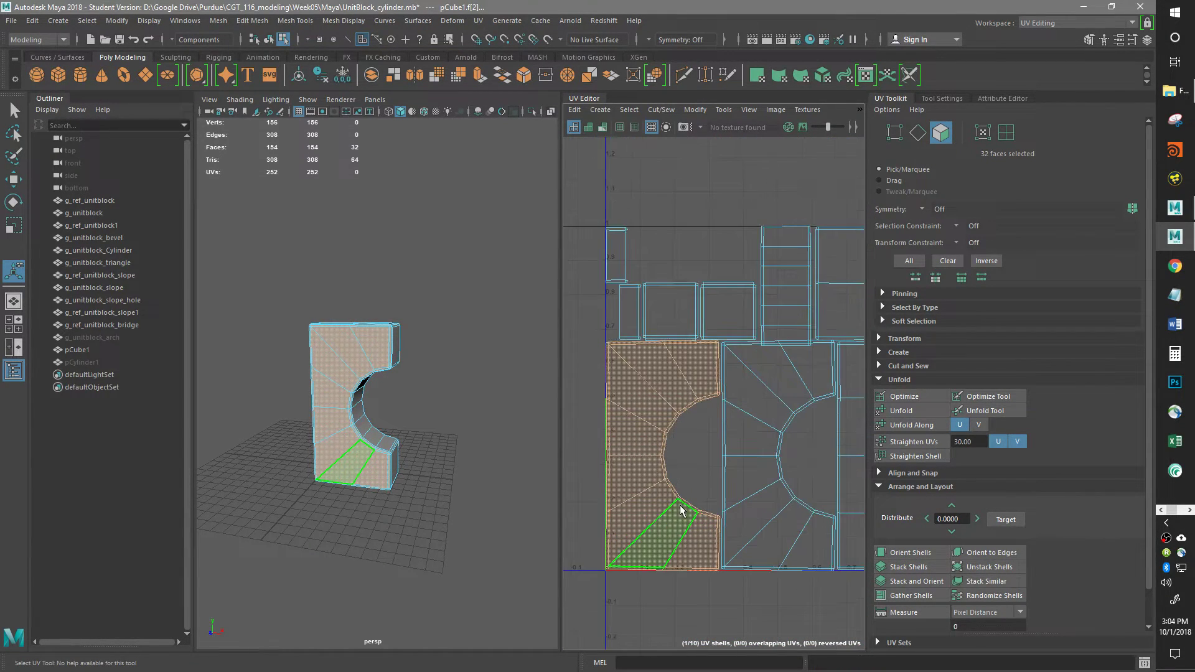
key("e")
left_click_drag(700, 415, 722, 438)
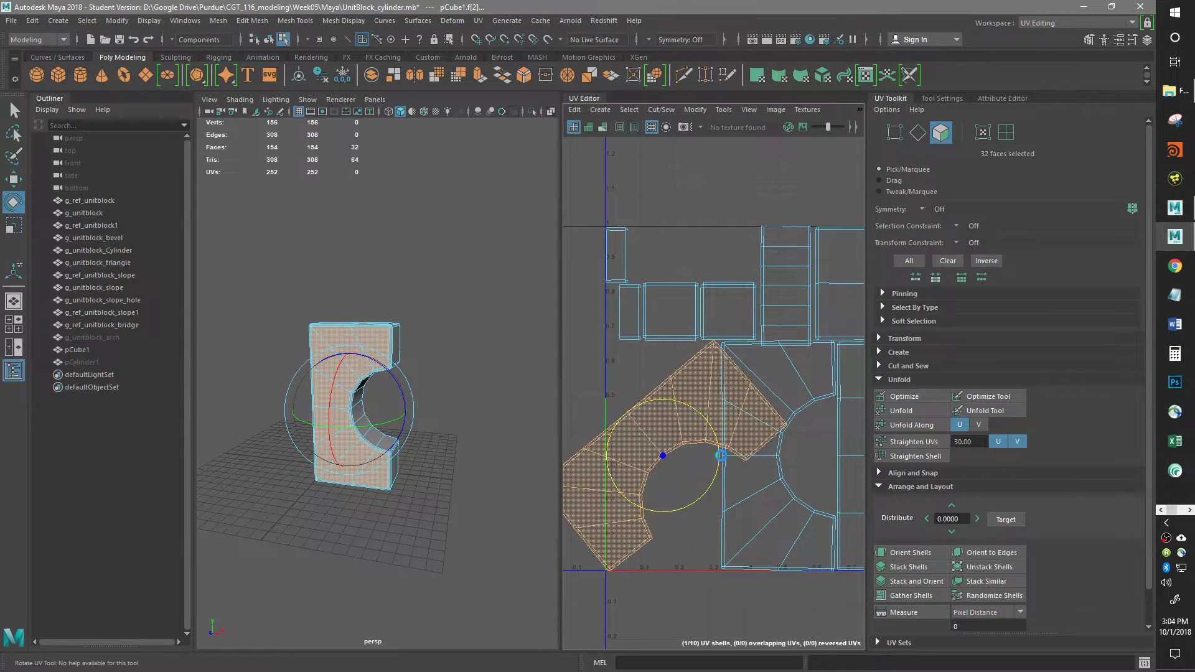
left_click(921, 552)
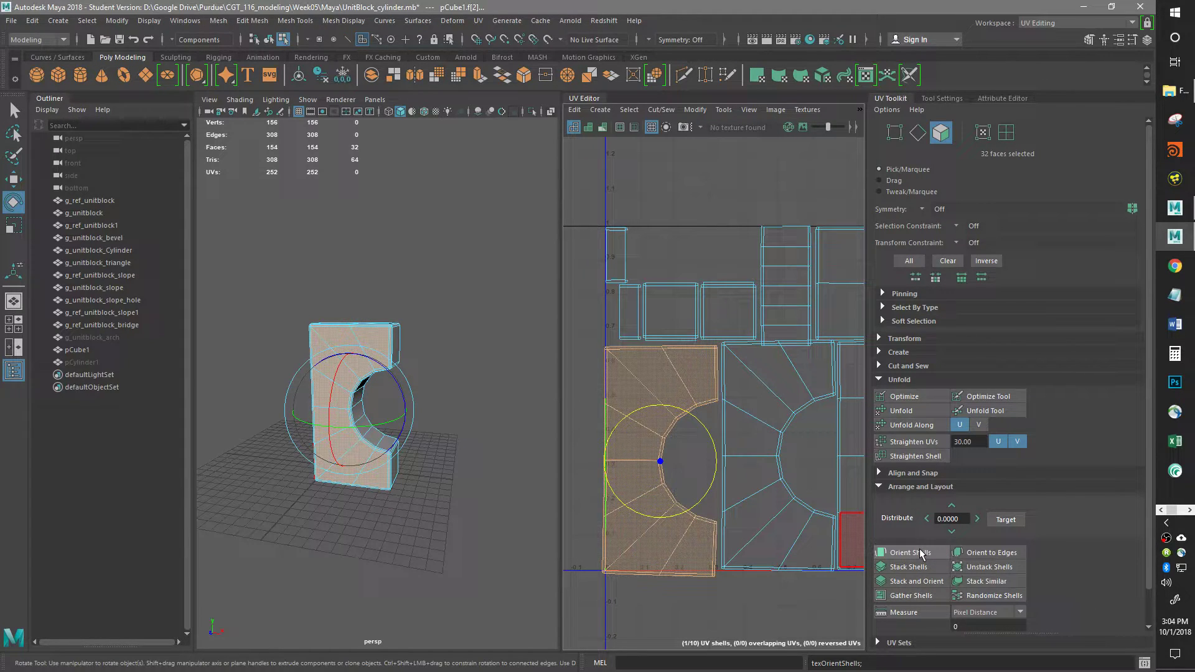
Examine the alignment of both arch-shaped shells against the UV axes and compare the front one with the block
middle_click_drag(666, 574, 689, 611, "alt")
scroll(674, 552, "up", 3)
scroll(675, 593, "down", 2)
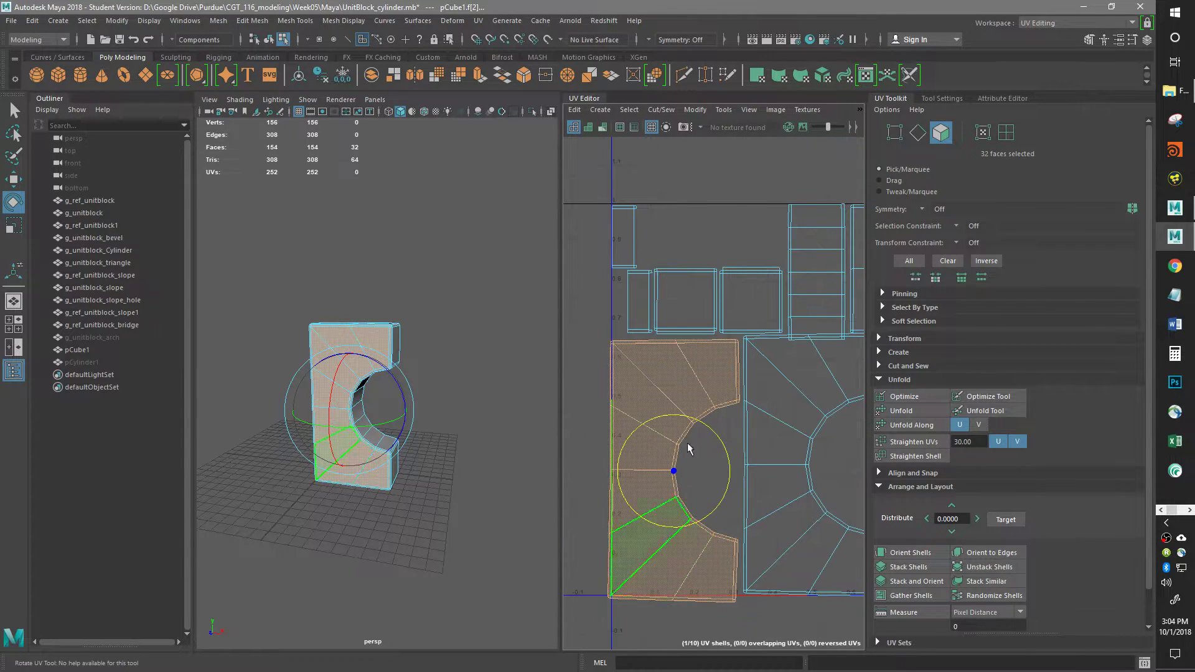
left_click_drag(367, 452, 395, 459, "alt")
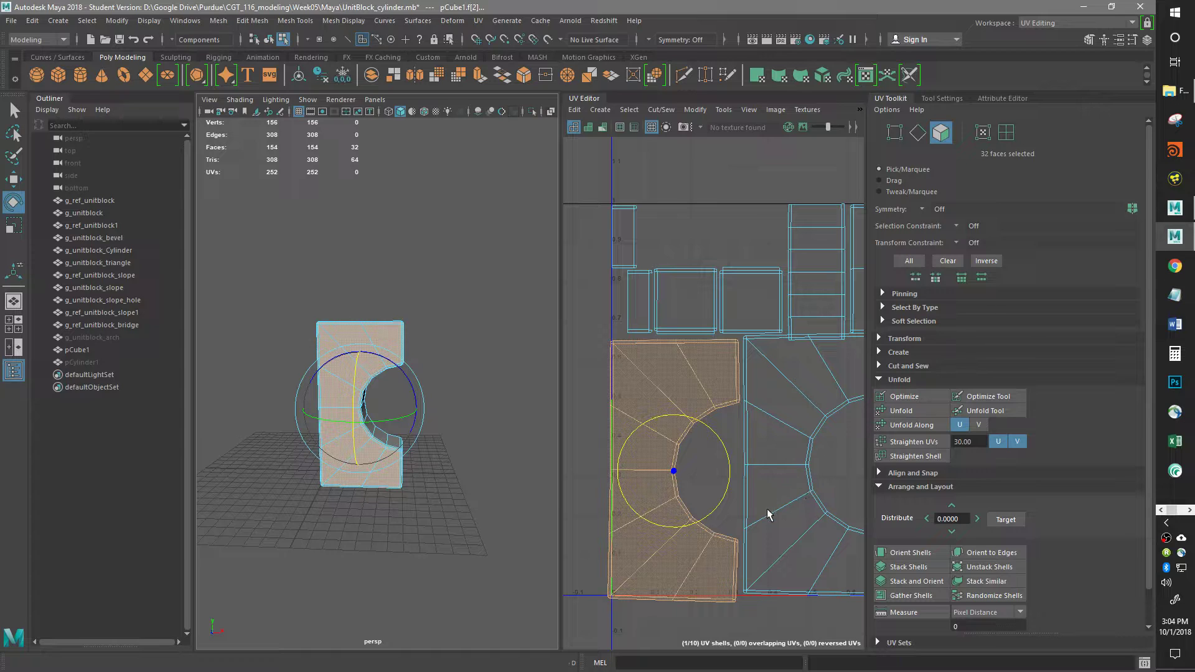
middle_click_drag(767, 511, 706, 483, "alt")
scroll(707, 483, "down", 2)
scroll(707, 483, "up", 3)
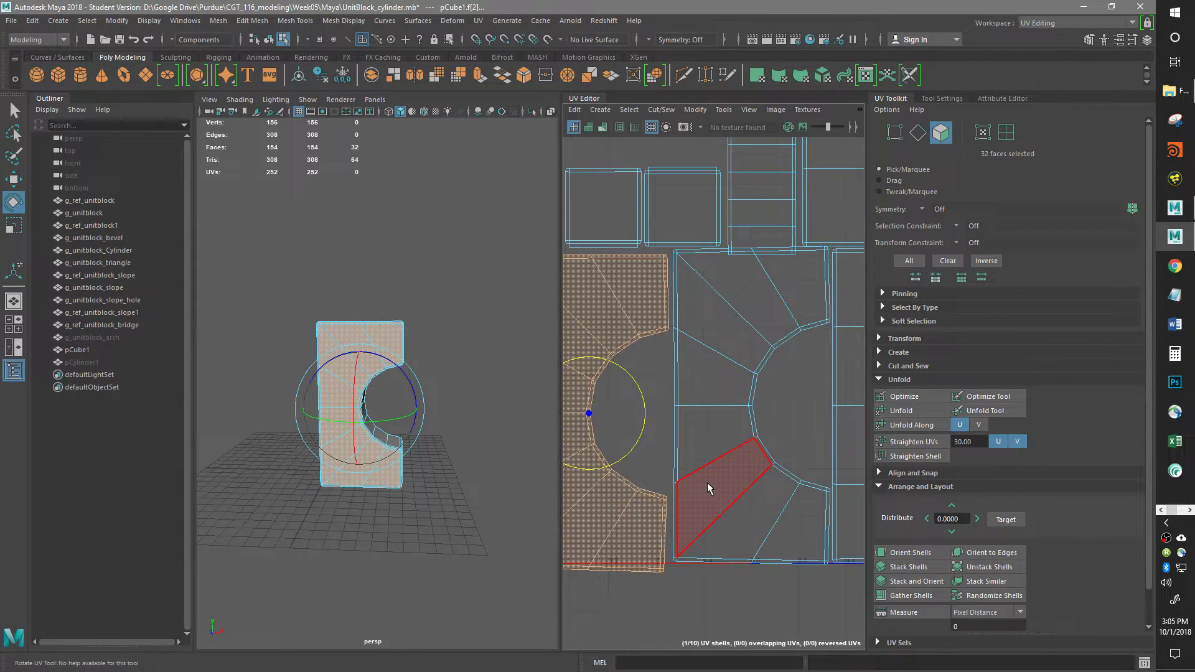
scroll(707, 483, "down", 2)
middle_click_drag(746, 393, 691, 373, "alt")
scroll(691, 373, "down", 2)
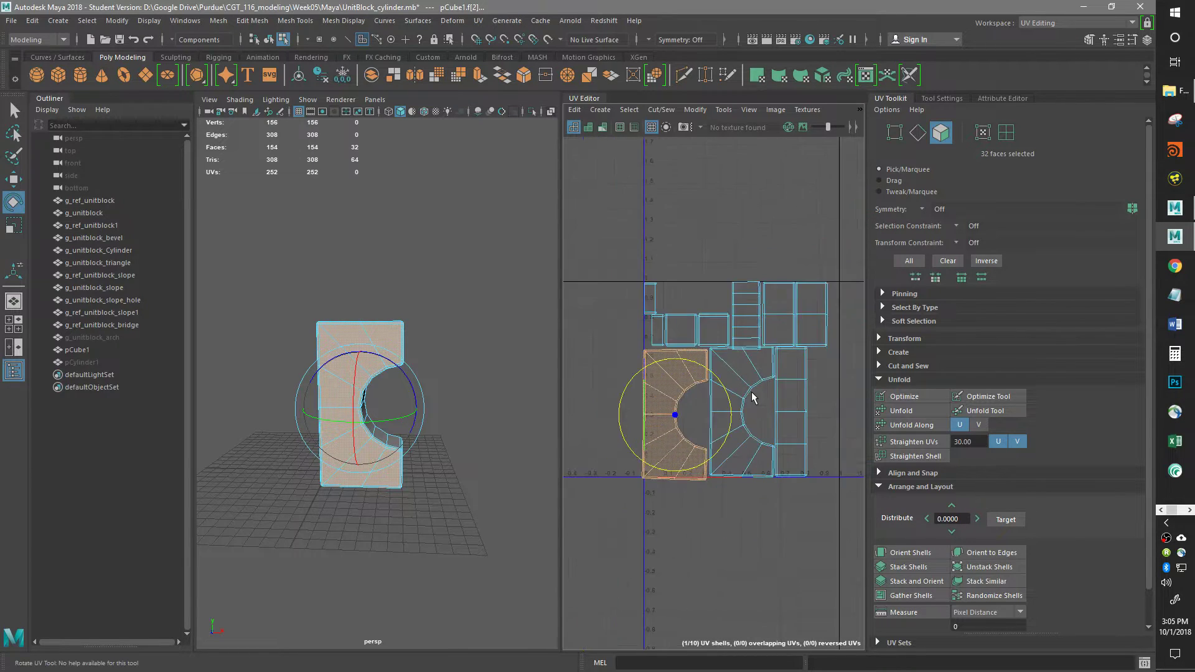
scroll(688, 421, "up", 4)
middle_click_drag(688, 421, 771, 409, "alt")
Select the lowest face on the block's straight side and locate its shell in the UV layout
left_click_drag(239, 591, 429, 563, "alt")
left_click(416, 480)
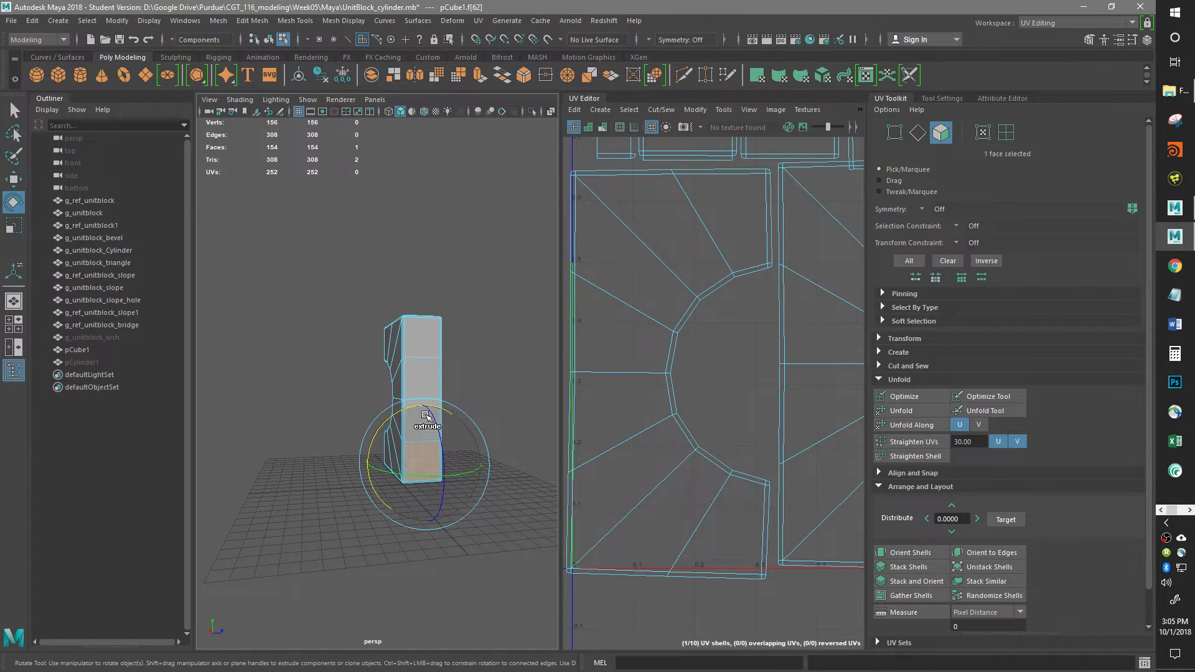
scroll(684, 469, "down", 5)
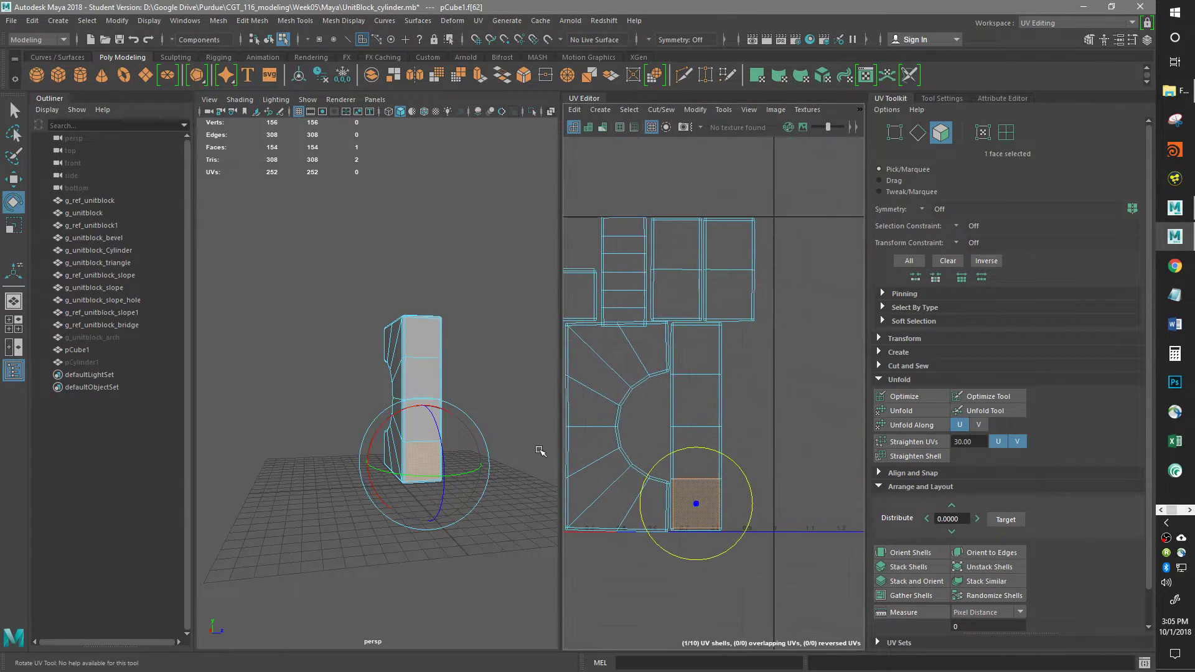
Move the entire UV shell of the block's straight side horizontally away from the neighbouring arch shell
double_click(696, 348, "shift")
scroll(782, 447, "down", 2)
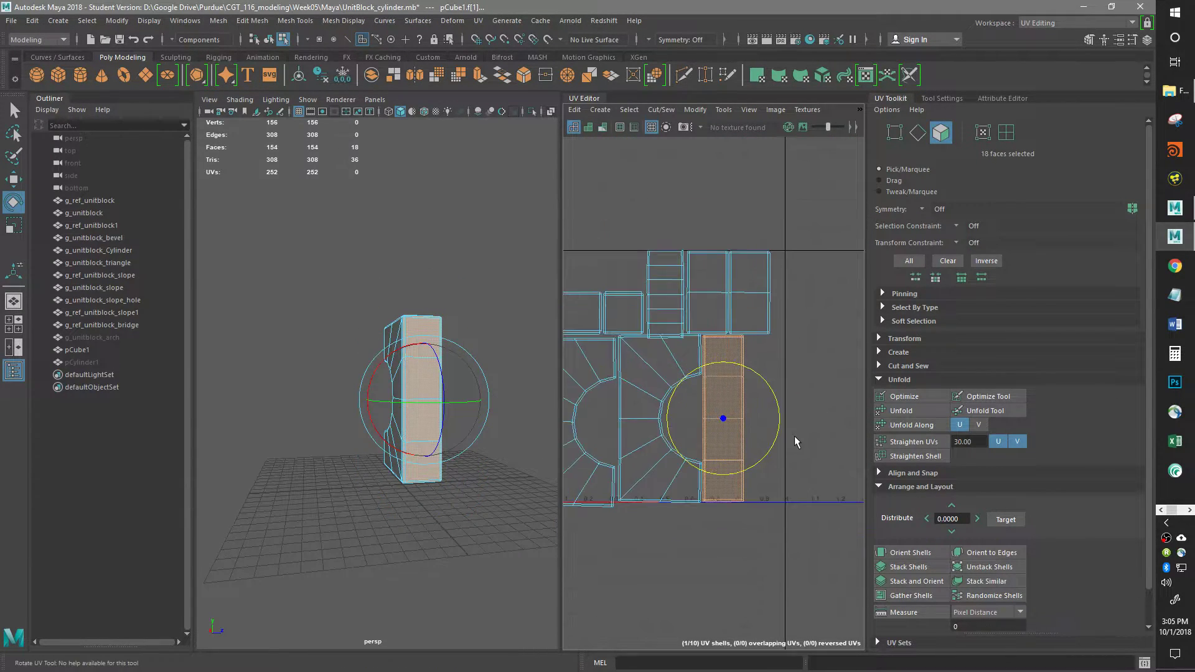
key("w")
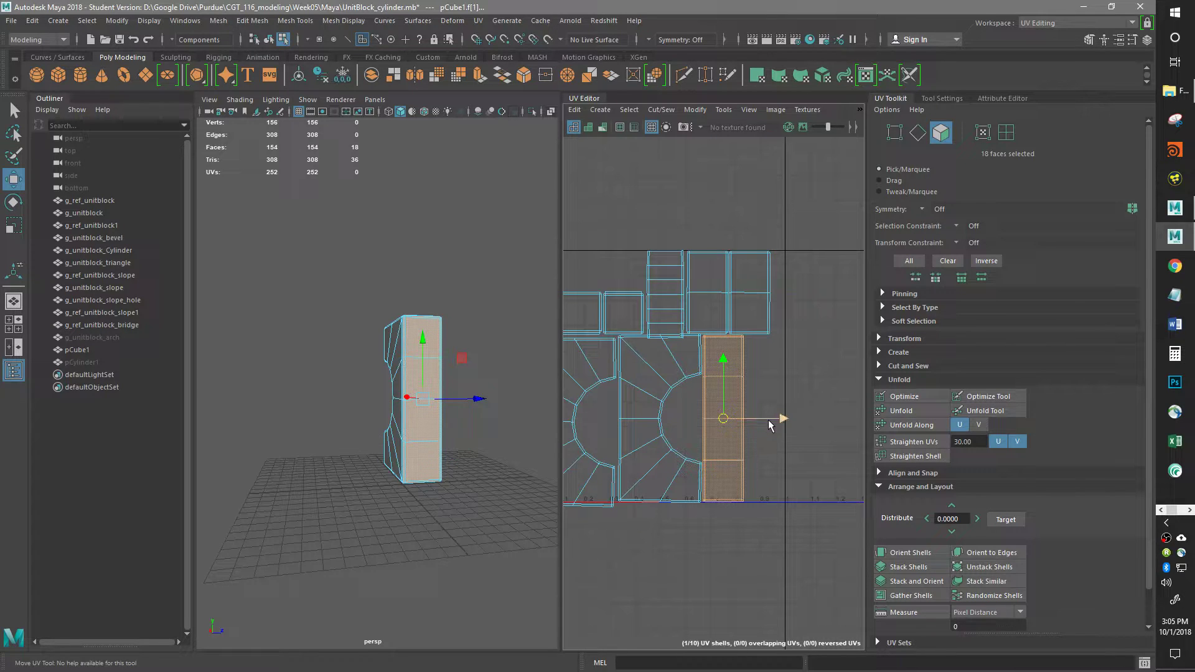
left_click_drag(768, 419, 823, 415)
scroll(815, 420, "up", 5)
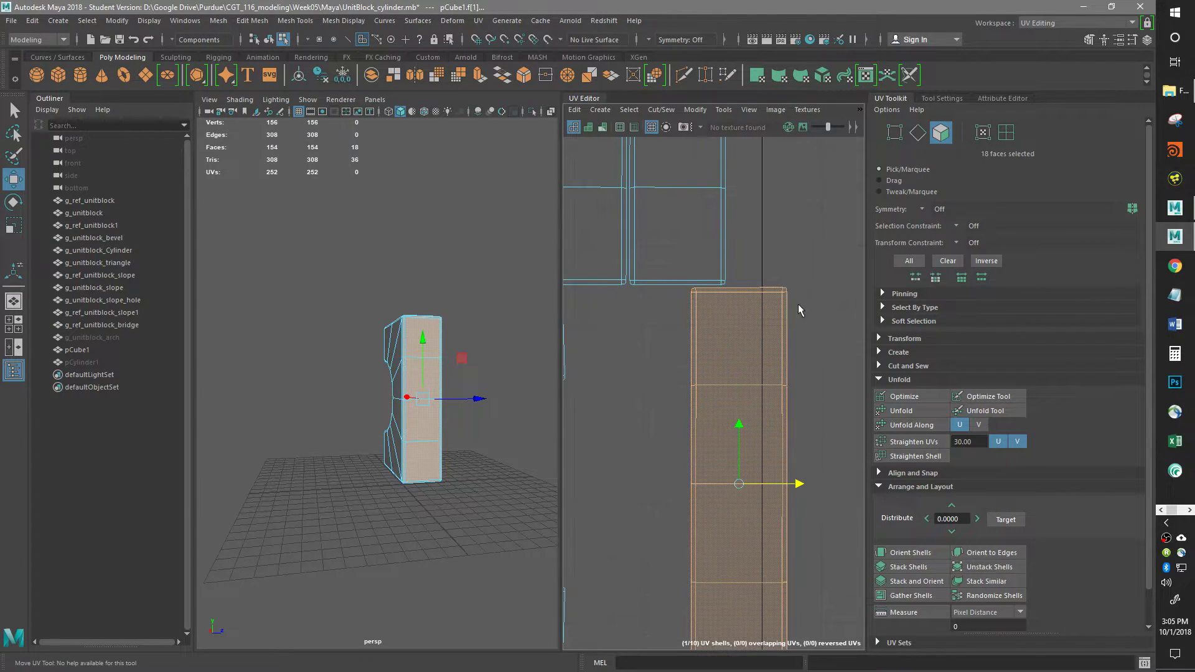
Select the four edges along the straight-side shell's outer long border and stitch it to the matching arch shell, A to B
right_click(786, 311)
right_click_drag(792, 303, 799, 282)
left_click(787, 314)
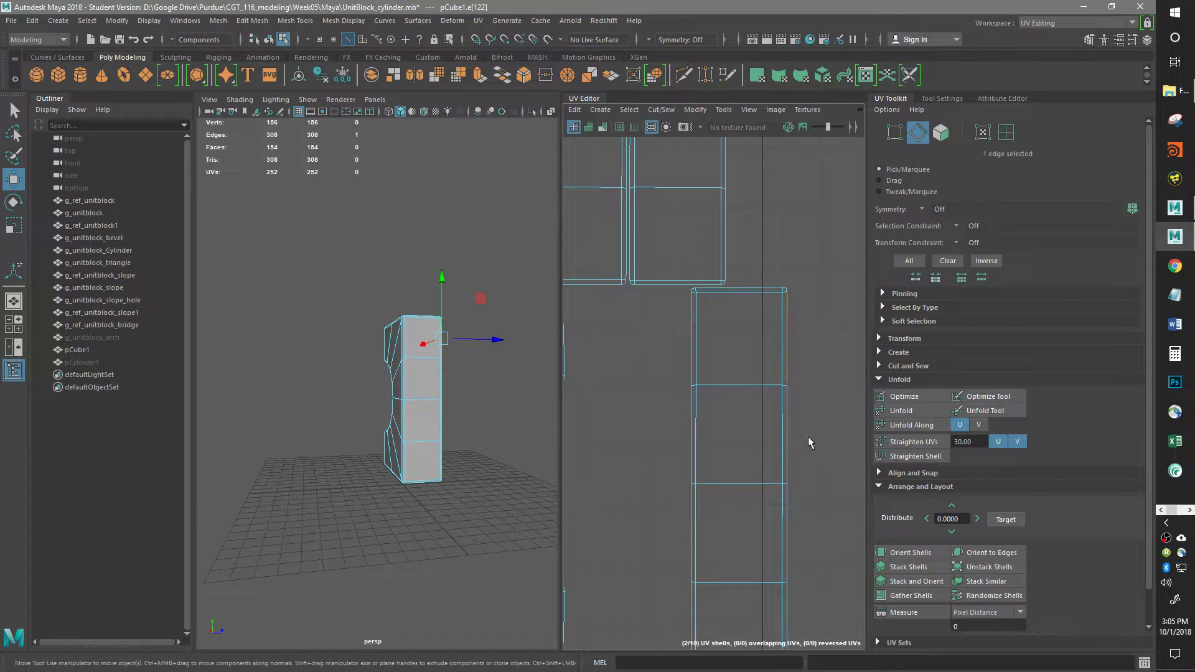
middle_click_drag(808, 464, 797, 343, "alt")
middle_click_drag(787, 255, 793, 267, "alt")
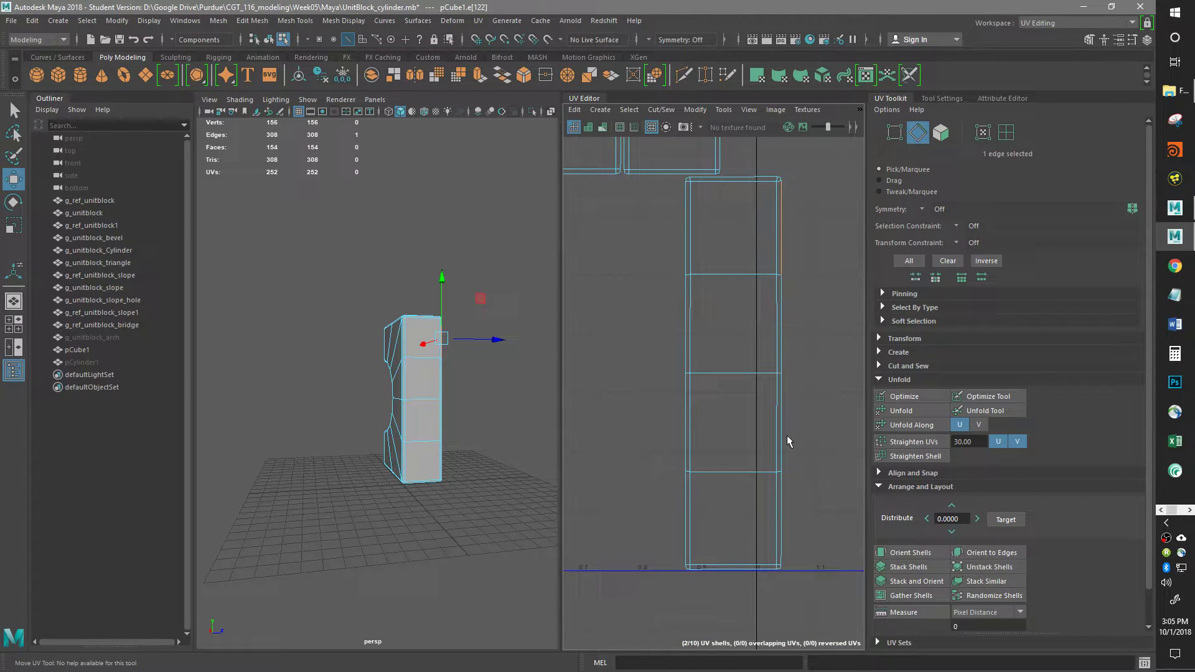
double_click(782, 549)
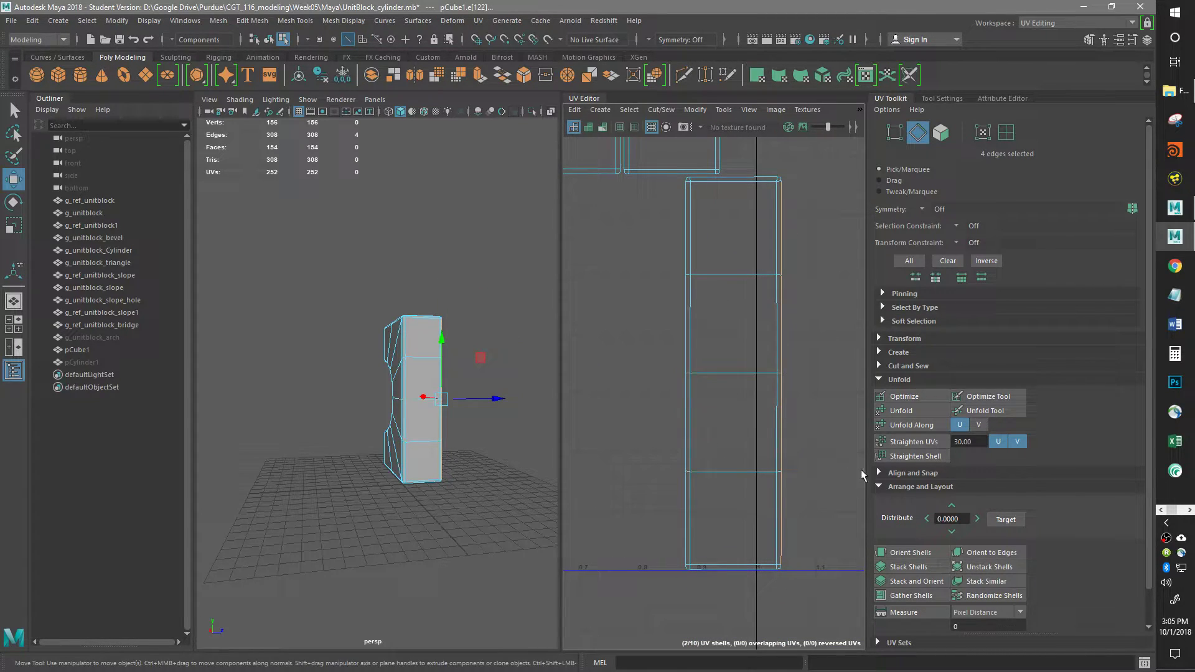
left_click(879, 366)
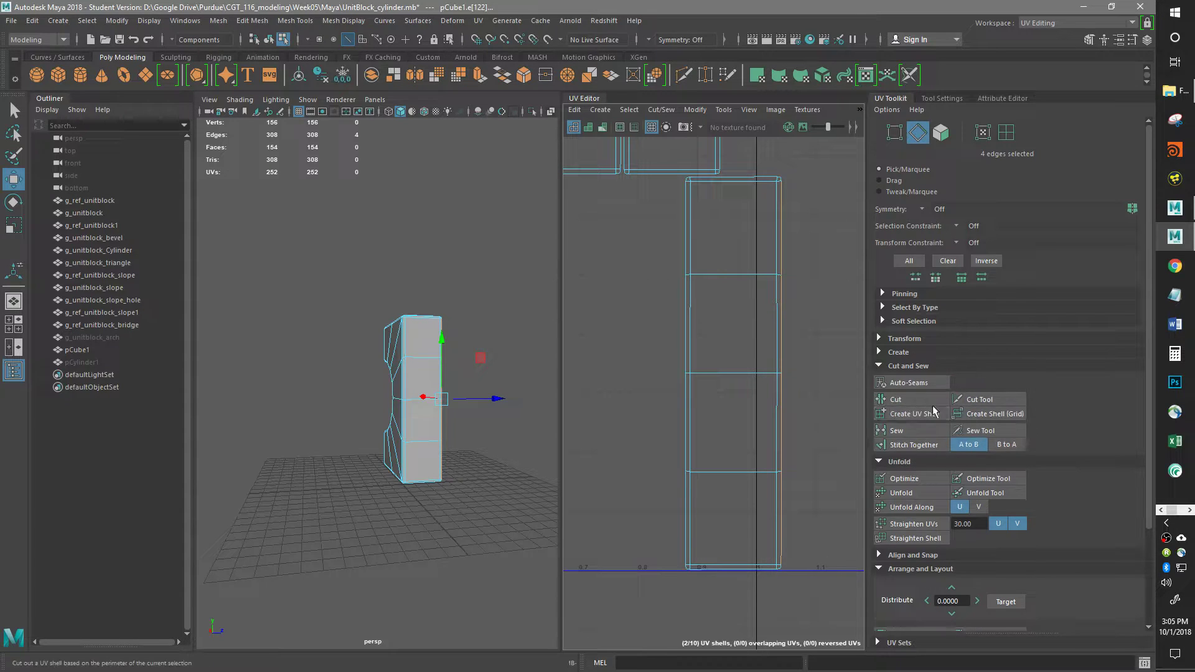
left_click(907, 432)
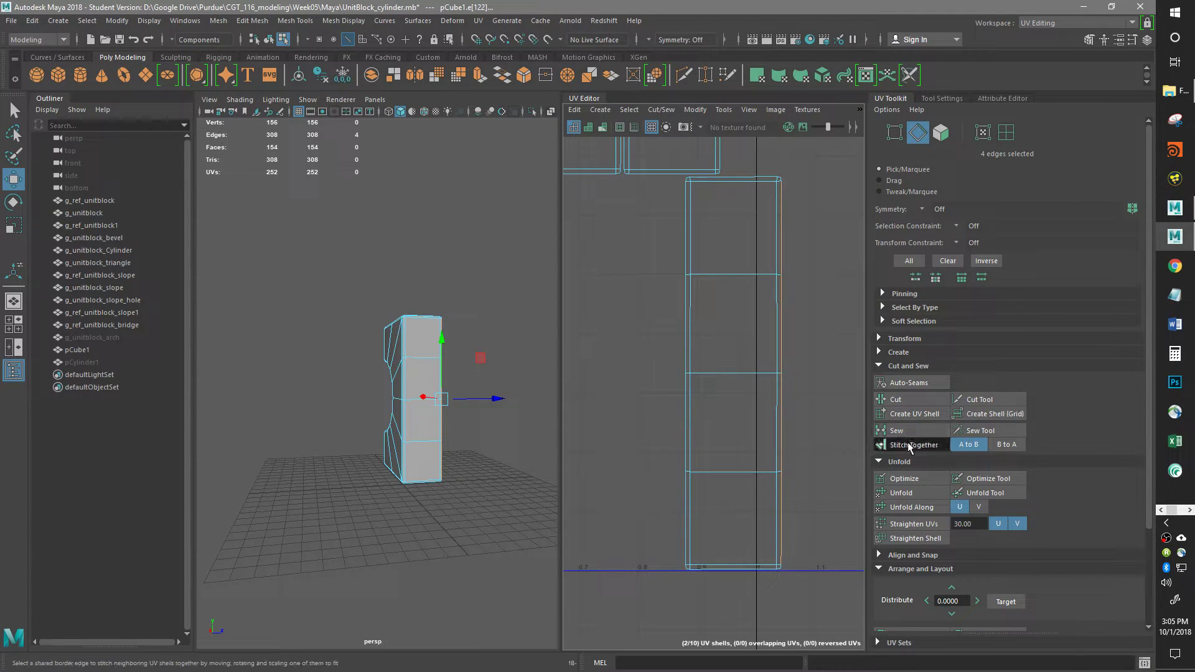
scroll(689, 473, "down", 5)
key("f")
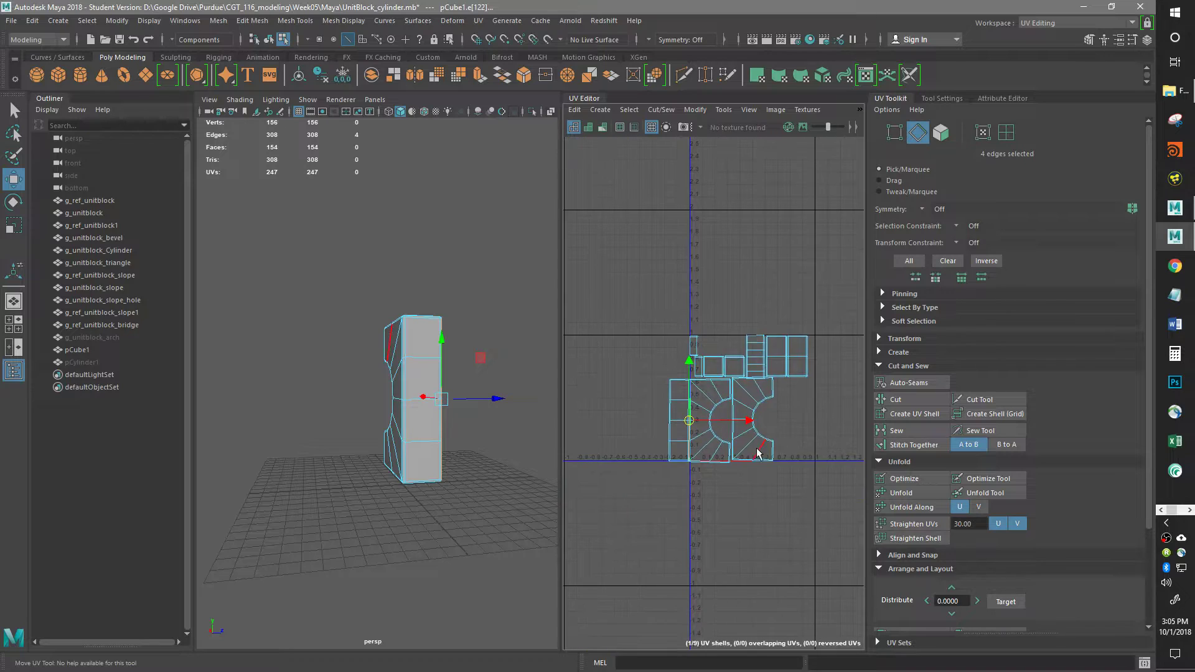
Select the four edges of the straight-side strip's remaining free long border and stitch the second arch shell onto it
left_click(679, 269)
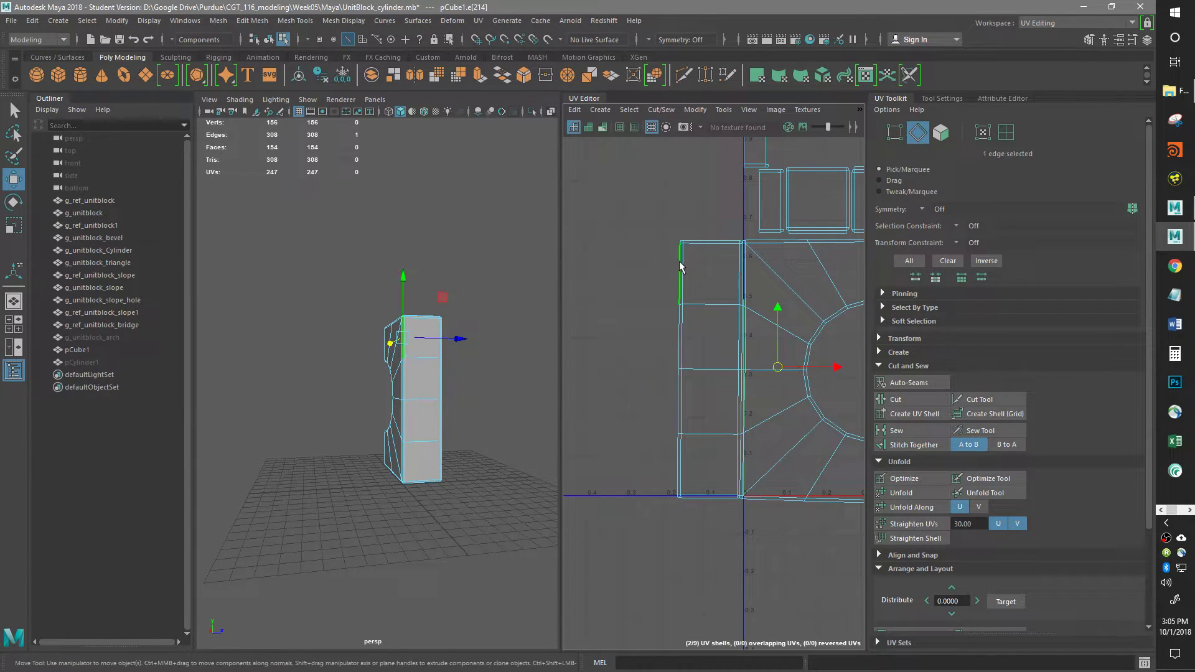
double_click(677, 473)
left_click(913, 445)
middle_click_drag(660, 516, 663, 584, "alt")
scroll(700, 445, "down", 3)
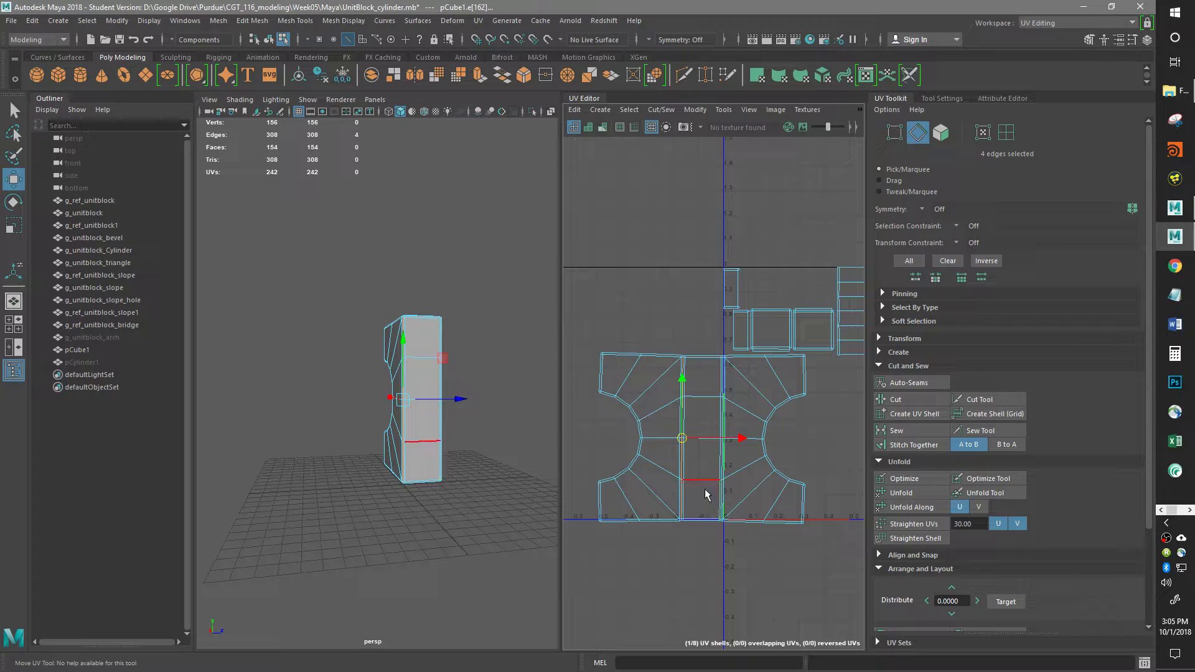
Assign the existing wood material with the Block_color.png texture to the block
middle_click_drag(746, 490, 664, 494, "alt")
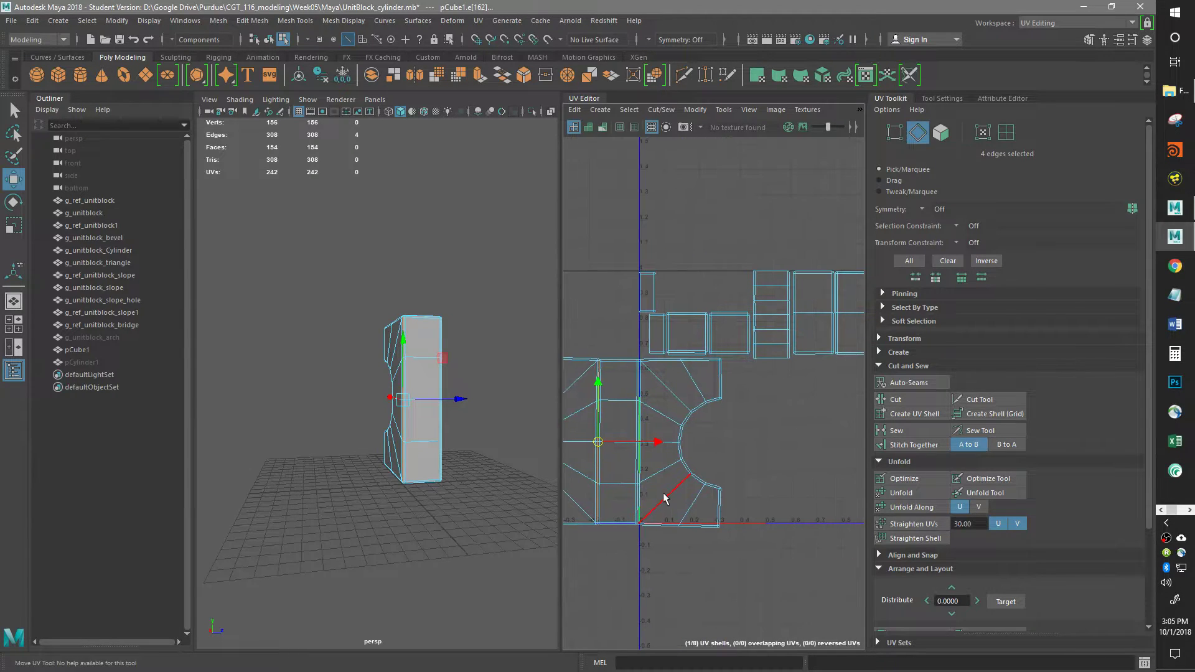
scroll(664, 495, "up", 2)
right_click_drag(431, 465, 516, 644)
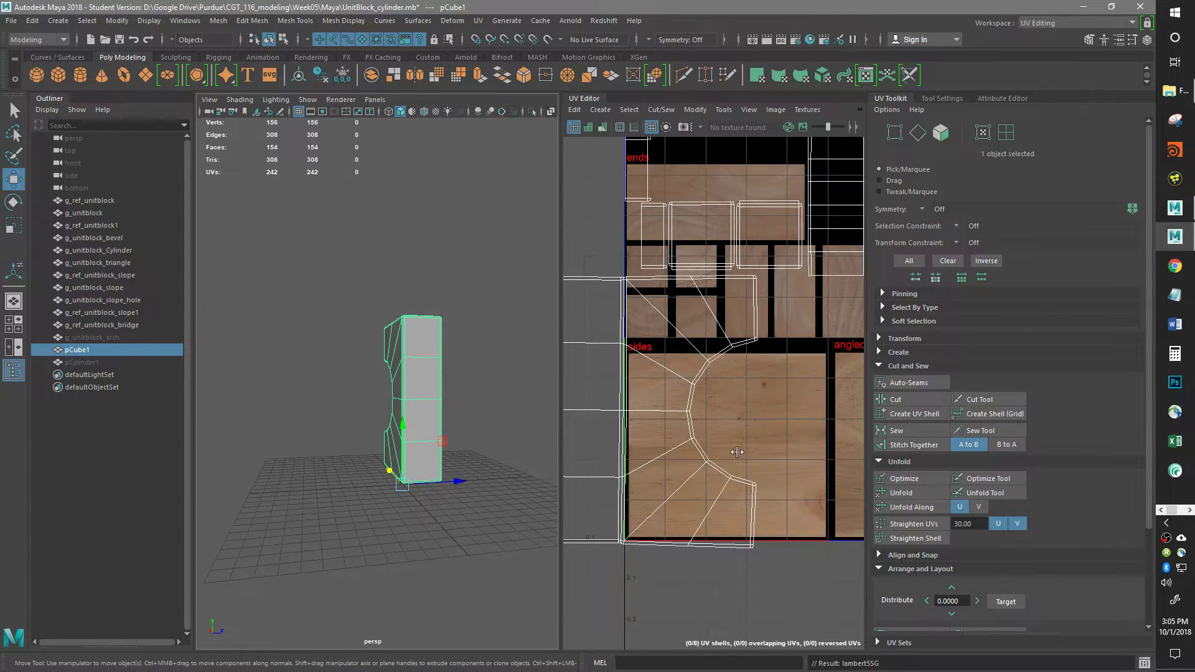
Select the whole stitched side shell and rotate it about a quarter turn so its central strip runs horizontally
right_click_drag(768, 424, 690, 467, "alt")
double_click(681, 445)
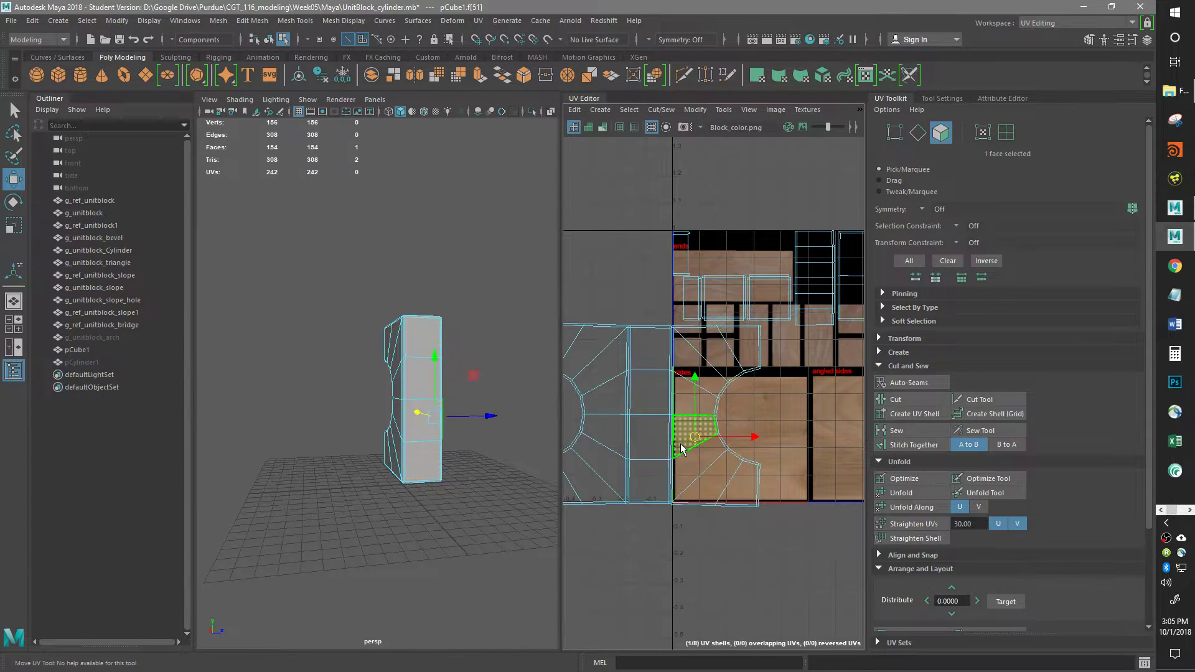
key("e")
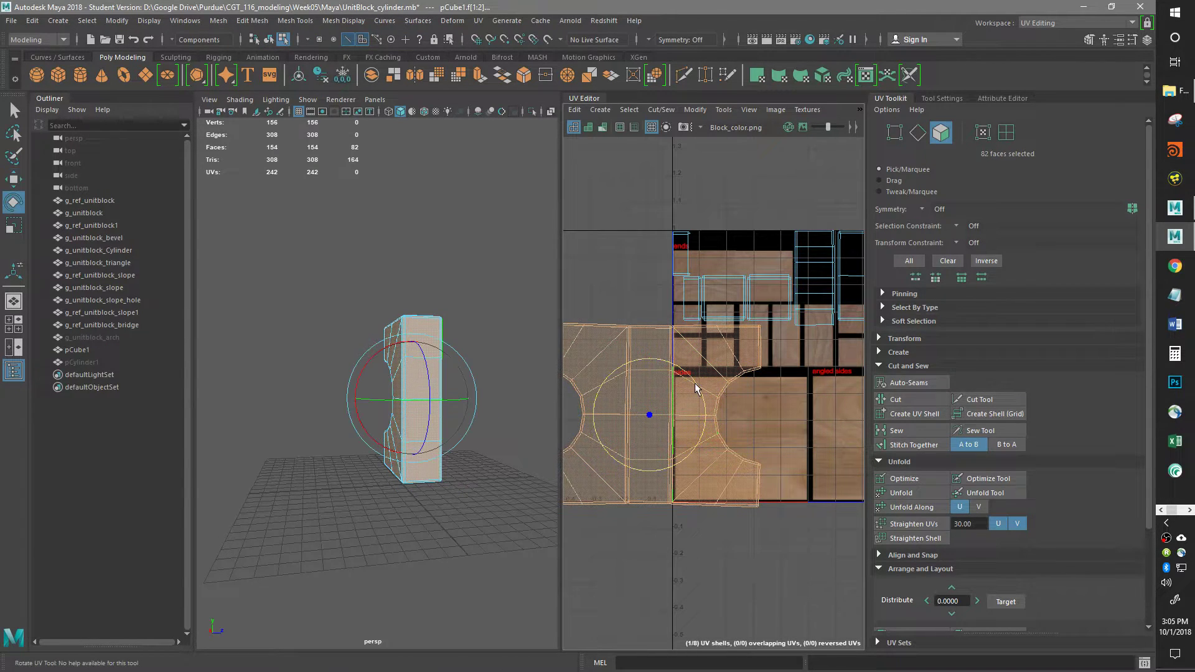
left_click_drag(694, 383, 626, 381)
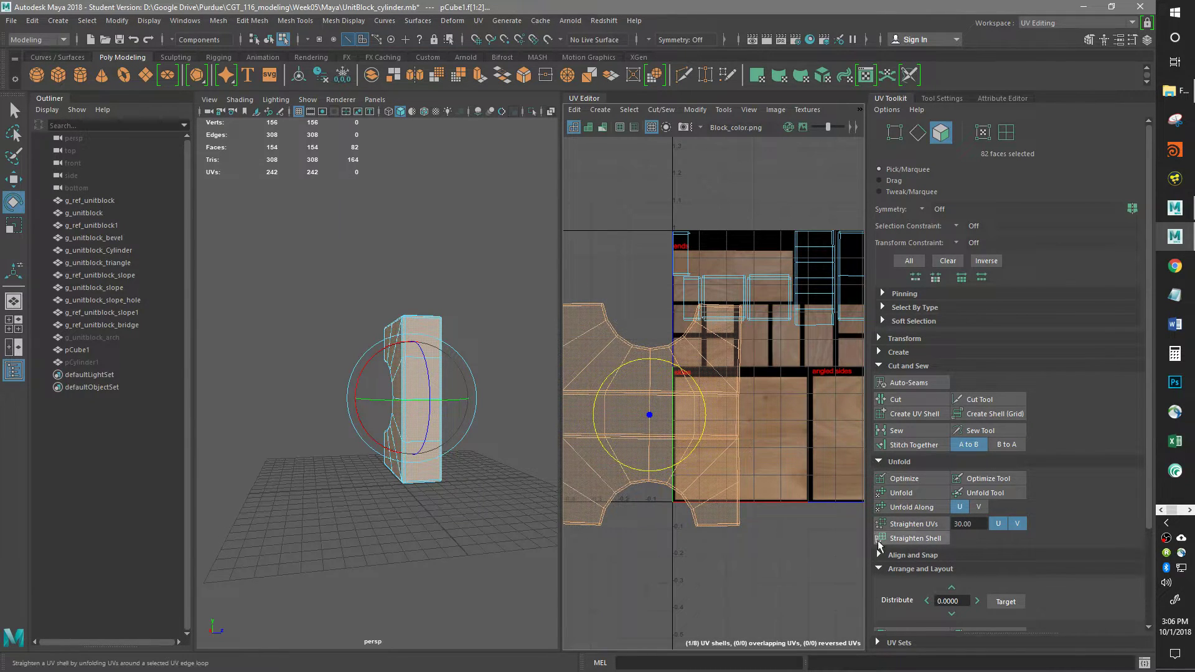
Rotate the stitched side shell counterclockwise in 90° increments
left_click(882, 338)
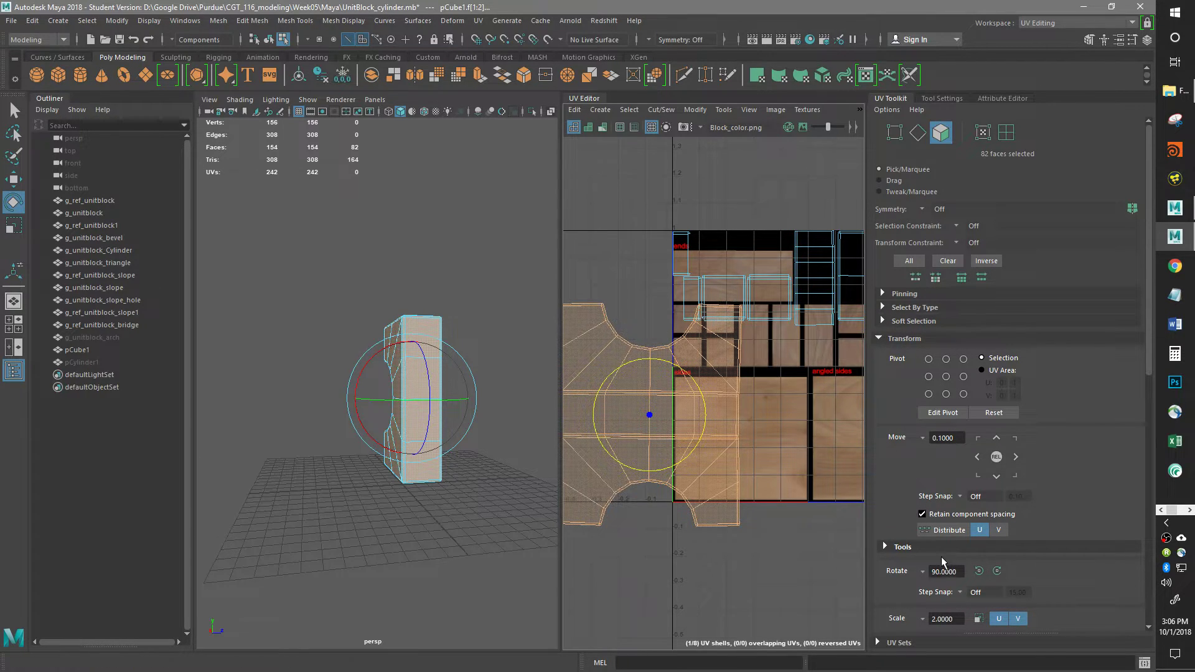
scroll(941, 556, "down", 2)
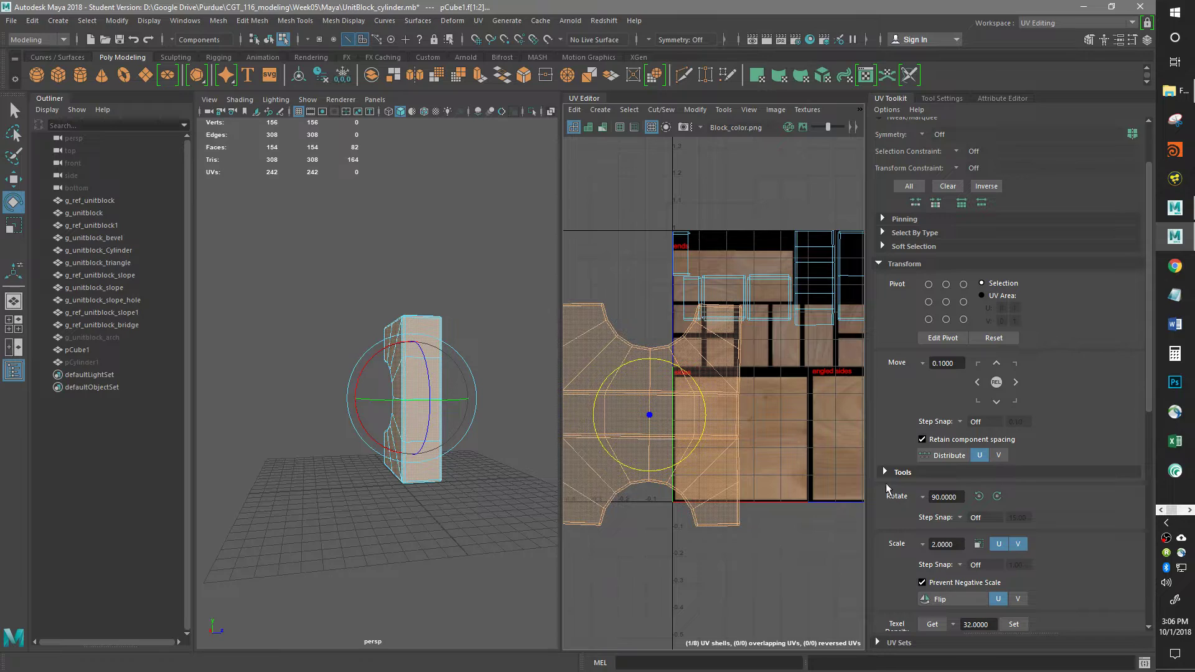
left_click(978, 496)
left_click(983, 498)
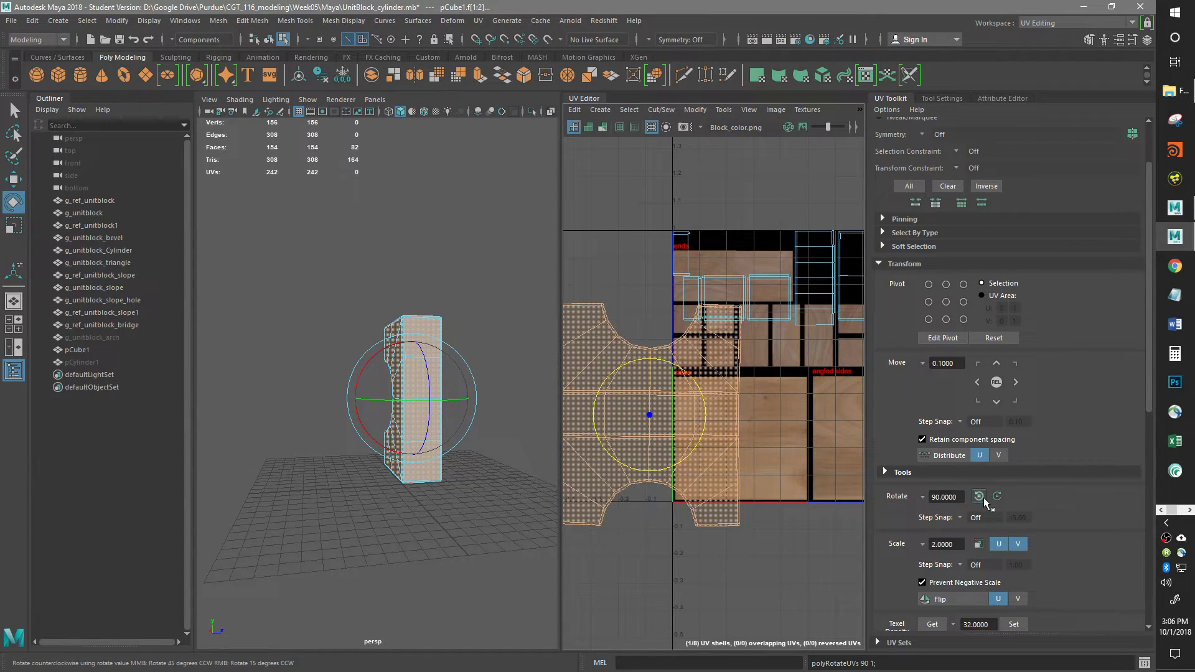
middle_click_drag(766, 577, 772, 576, "alt")
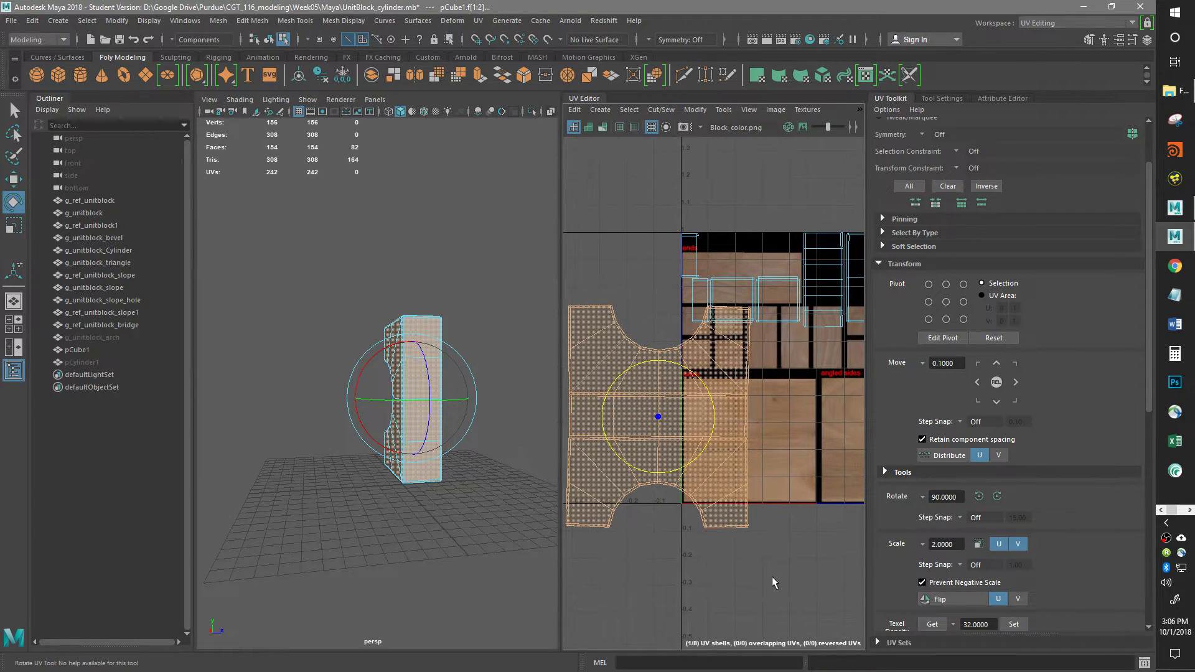
Select all the UV shells and scale them down uniformly toward the size of the texture's sides area
scroll(739, 534, "down", 3)
left_click_drag(631, 291, 859, 605)
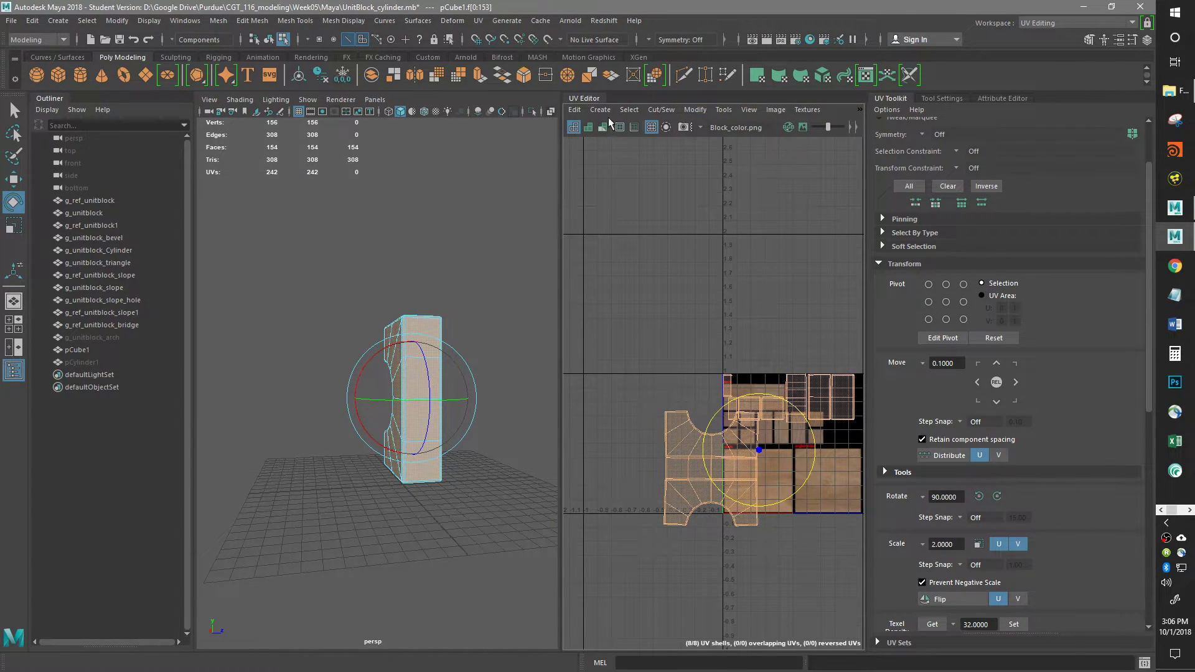
key("r")
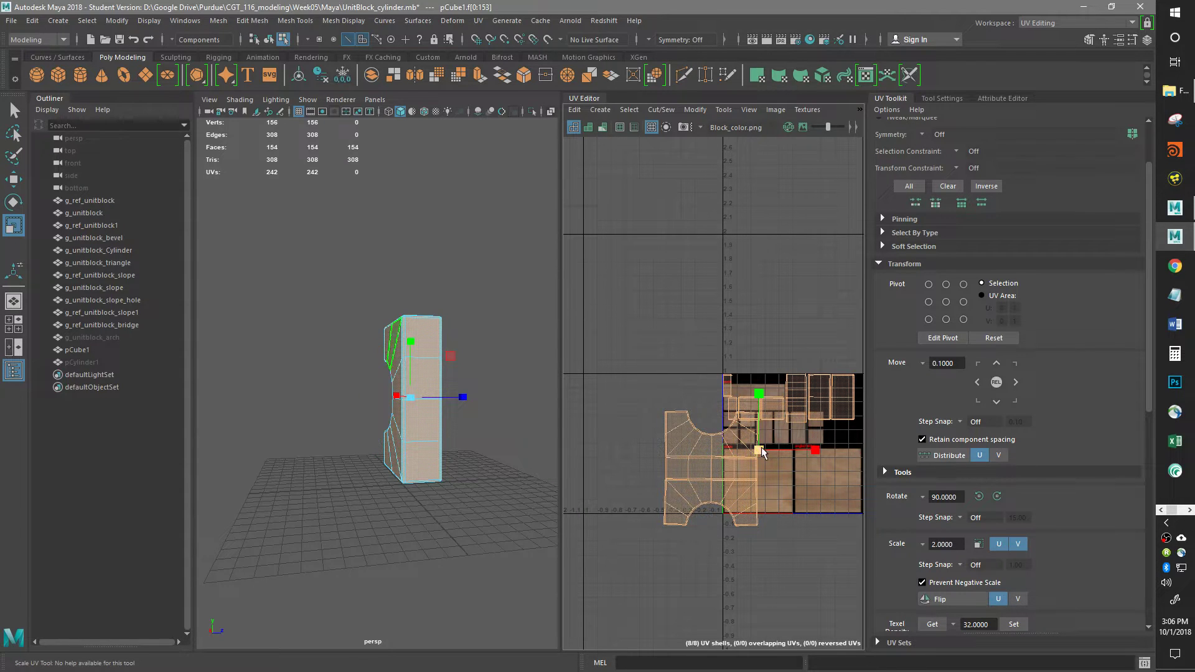
left_click_drag(762, 452, 737, 464)
scroll(749, 499, "up", 5)
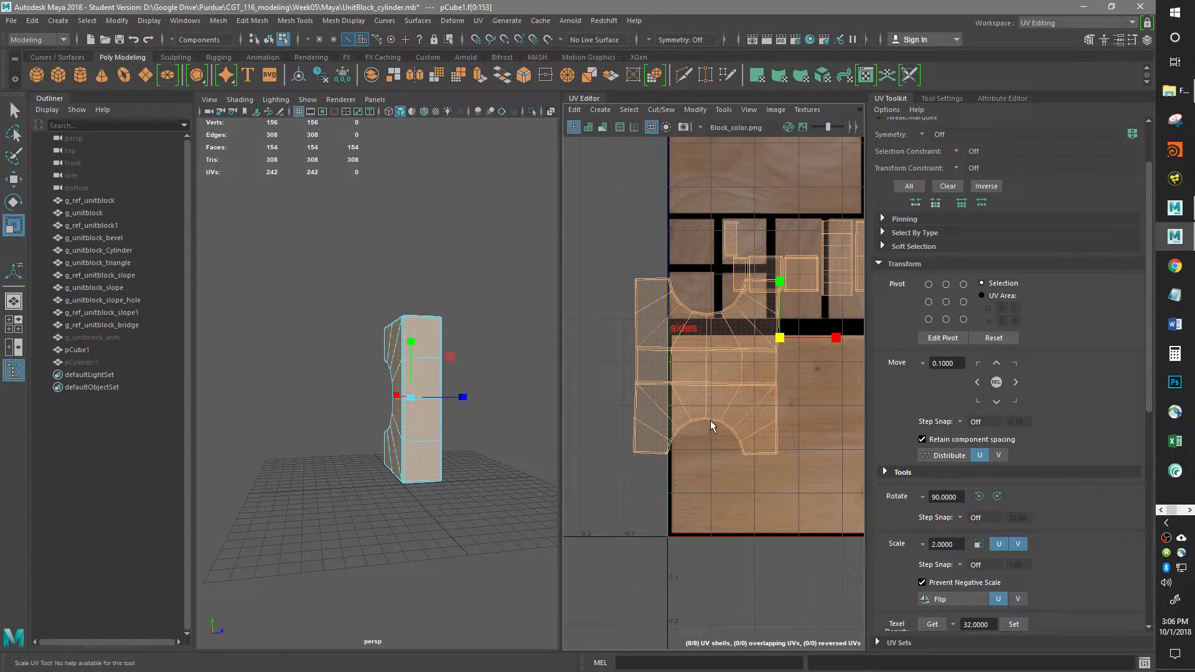
Move all shells together so the large stitched shell sits in the lower-left corner of the texture's sides area
key("w")
left_click_drag(789, 339, 823, 422)
middle_click_drag(791, 493, 757, 483, "alt")
left_click(784, 455)
scroll(784, 455, "down", 3)
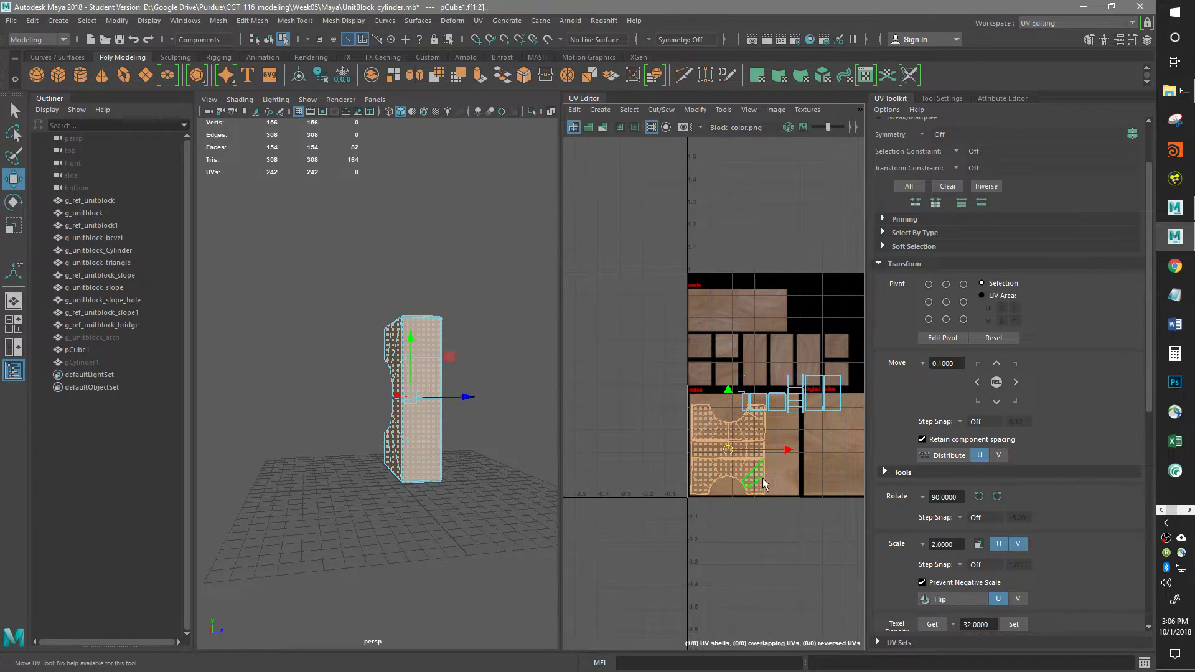
Reselect all shells, set the pivot at the large shell's lower-left corner, and scale up until it fills the sides area's height
left_click_drag(853, 514, 581, 297)
scroll(742, 442, "up", 5)
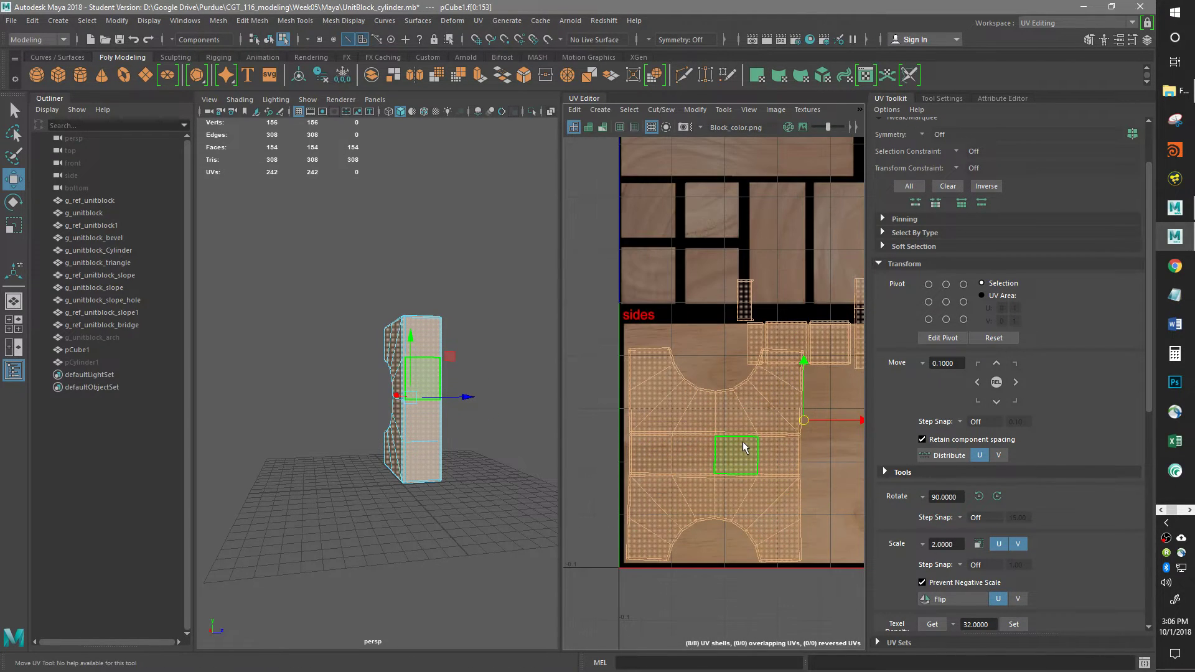
key("d")
left_click_drag(803, 420, 630, 559)
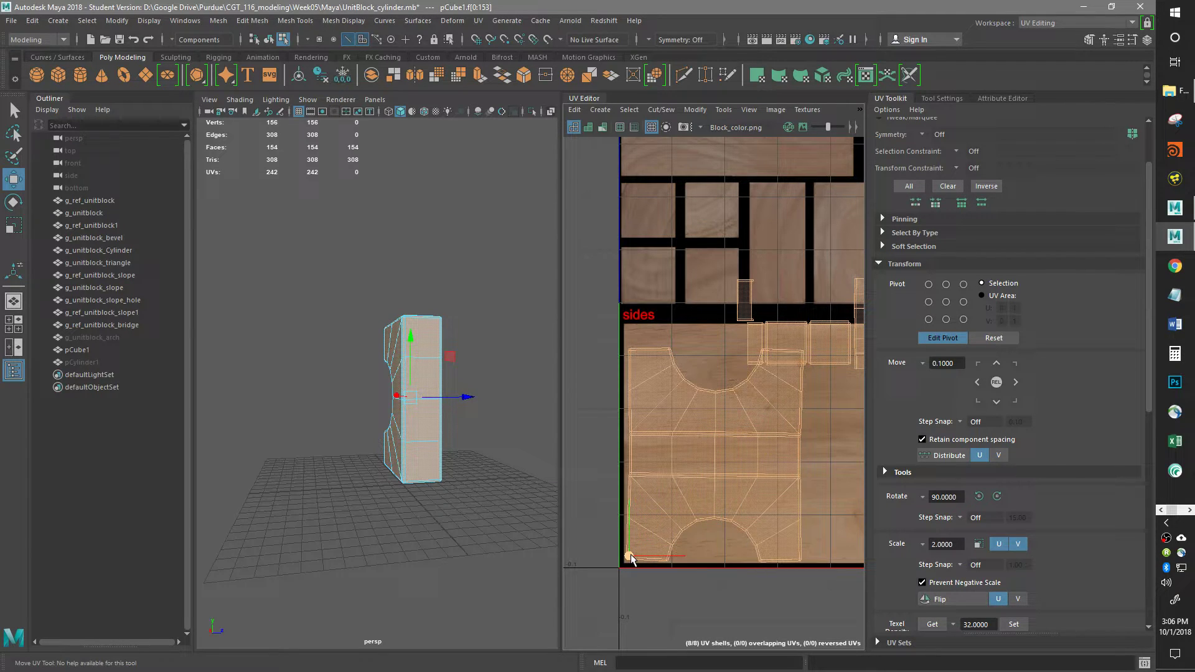
key("r")
left_click_drag(630, 560, 637, 554)
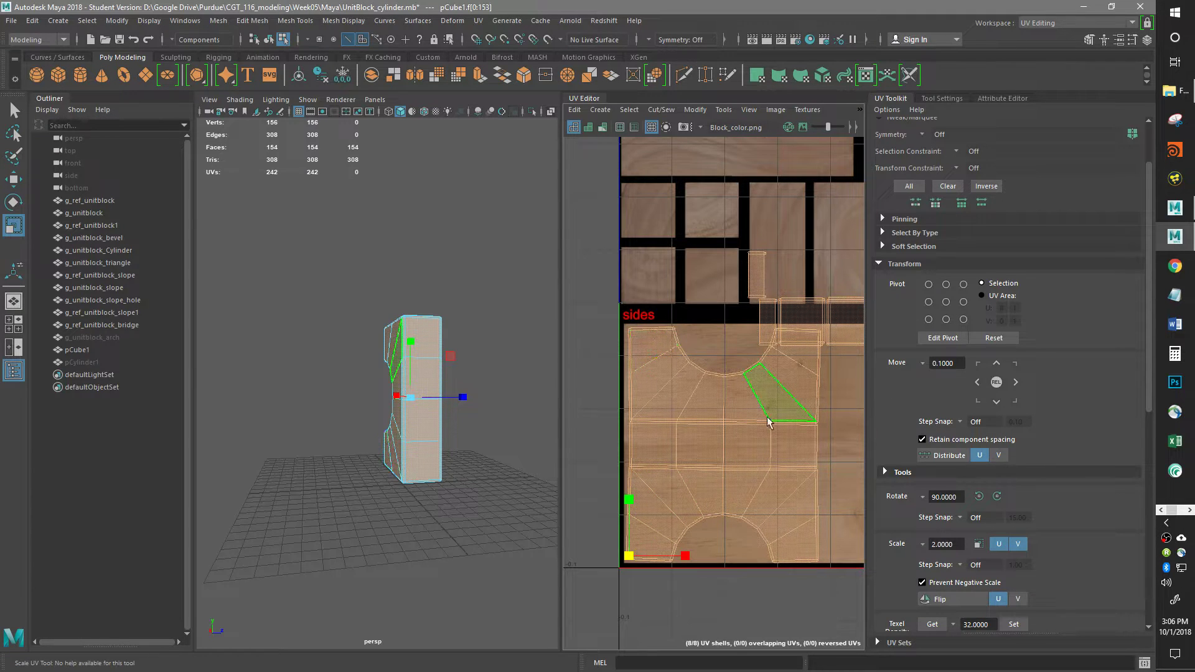
Examine the scaled UV layout and display the block with its texture to inspect the wood grain on its sides
middle_click_drag(845, 407, 750, 381, "alt")
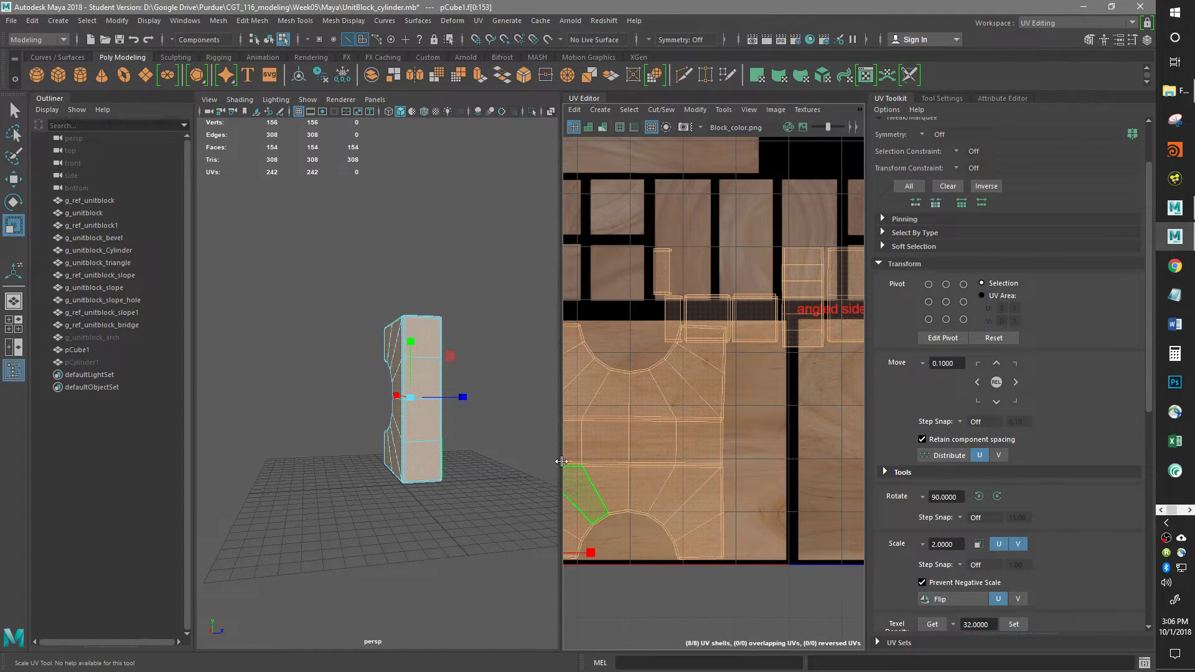
scroll(678, 442, "down", 2)
middle_click_drag(679, 442, 743, 411, "alt")
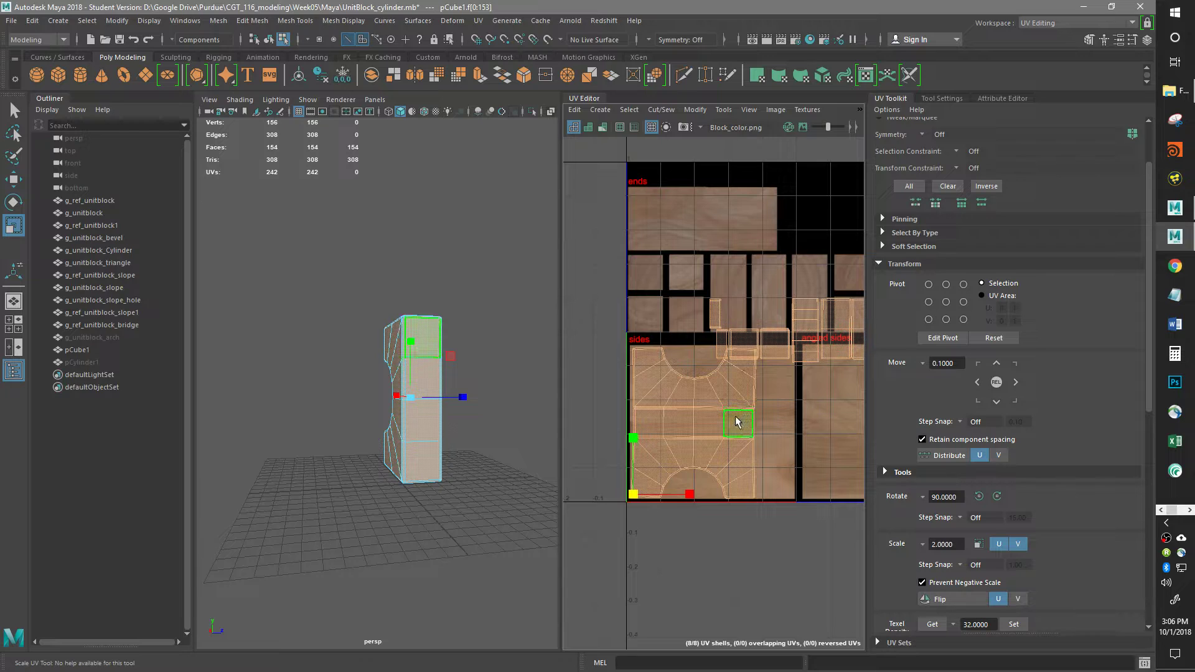
scroll(435, 479, "up", 8)
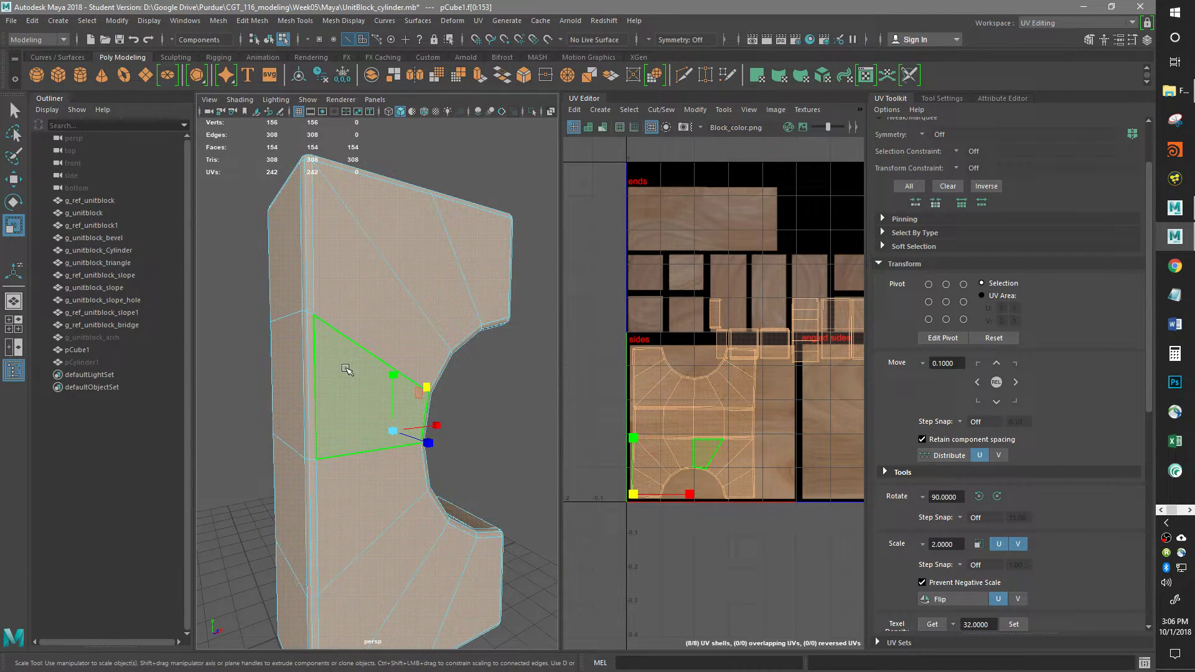
key("6")
left_click_drag(347, 370, 389, 317, "alt")
right_click_drag(389, 317, 438, 282)
left_click_drag(501, 412, 408, 472, "alt")
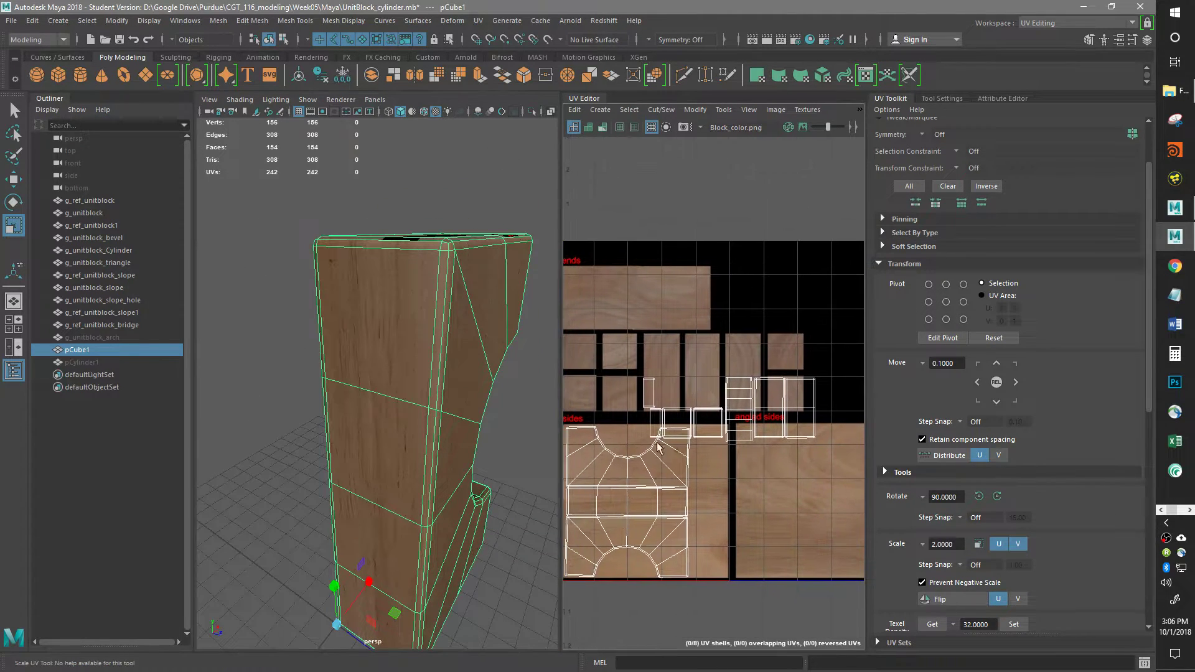
Inspect the small shells overlapping the large side shell and select the one beside the arch cutout to identify it
scroll(578, 414, "up", 3)
middle_click_drag(654, 455, 729, 381, "alt")
scroll(672, 419, "up", 3)
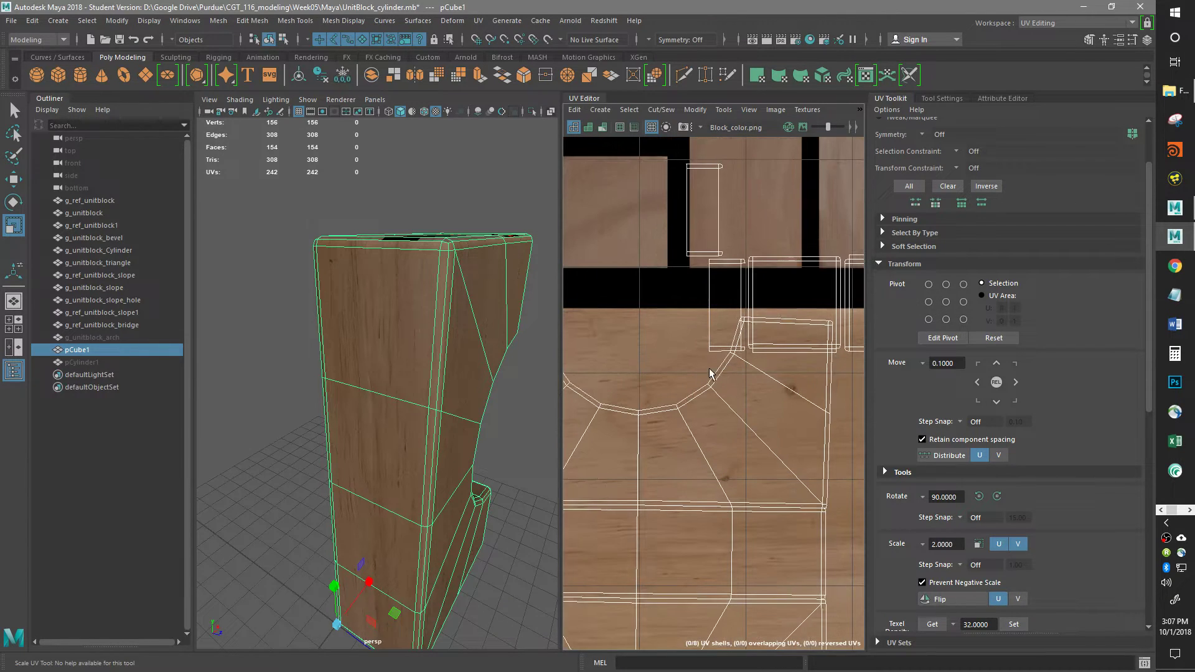
right_click_drag(701, 385, 700, 420)
left_click(716, 415)
scroll(713, 425, "down", 2)
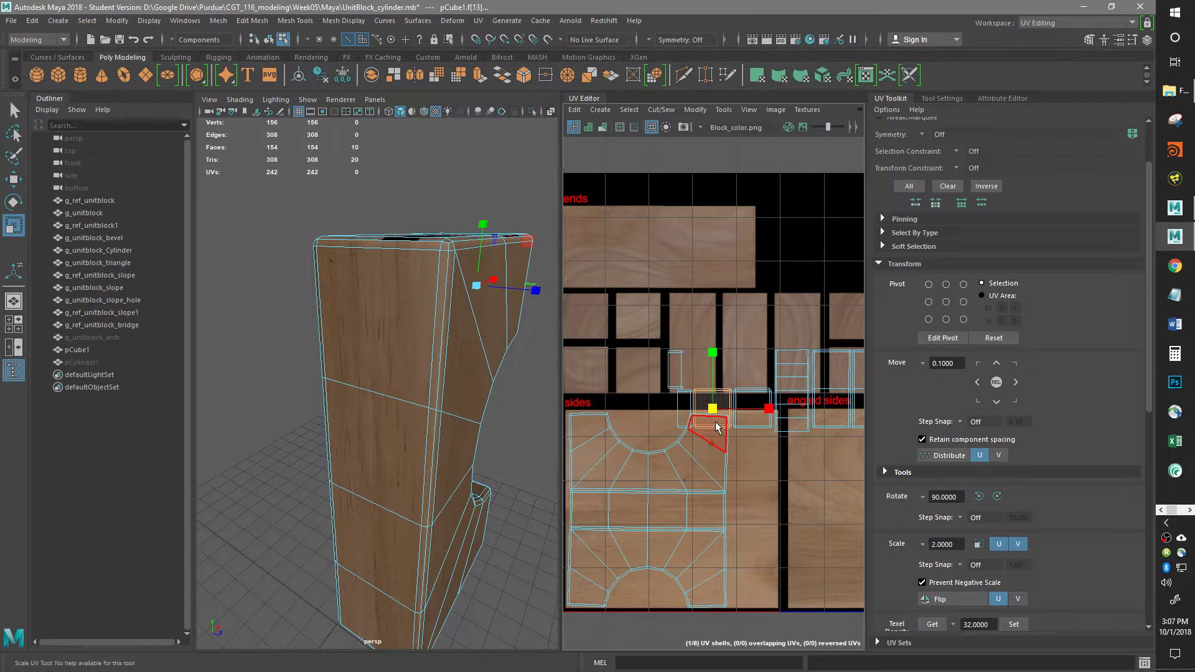
scroll(721, 443, "up", 4)
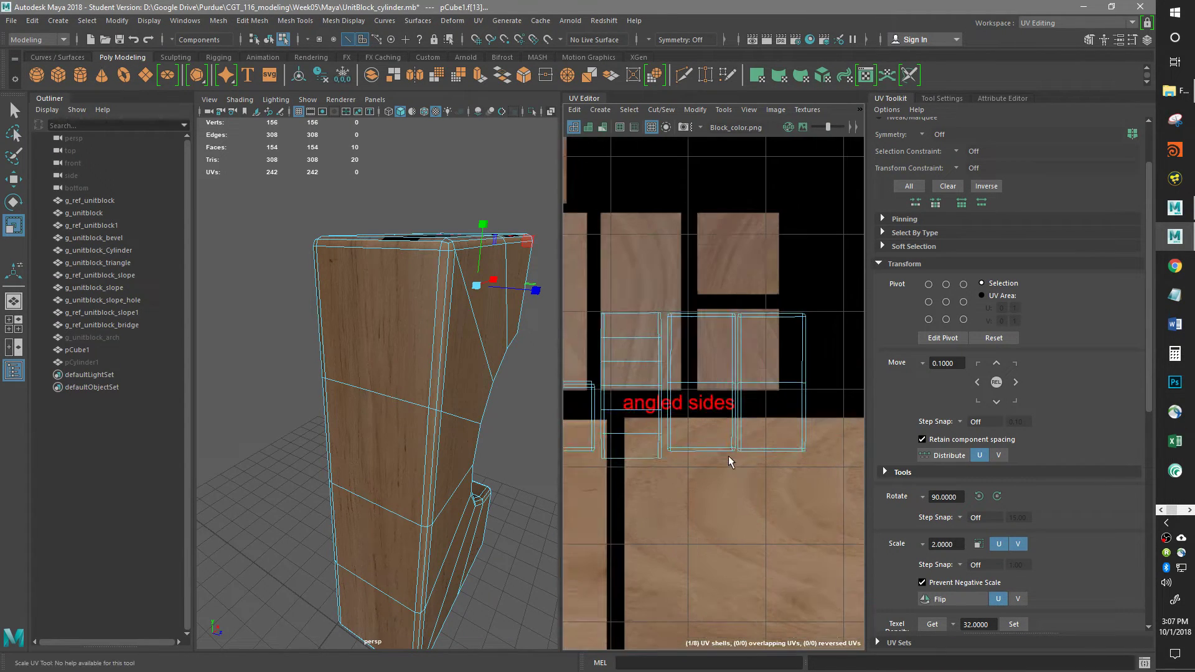
Rotate the arch's inner-curve strip shell to lie horizontally and move it onto the texture's angled sides area
left_click(648, 447)
scroll(625, 465, "up", 3)
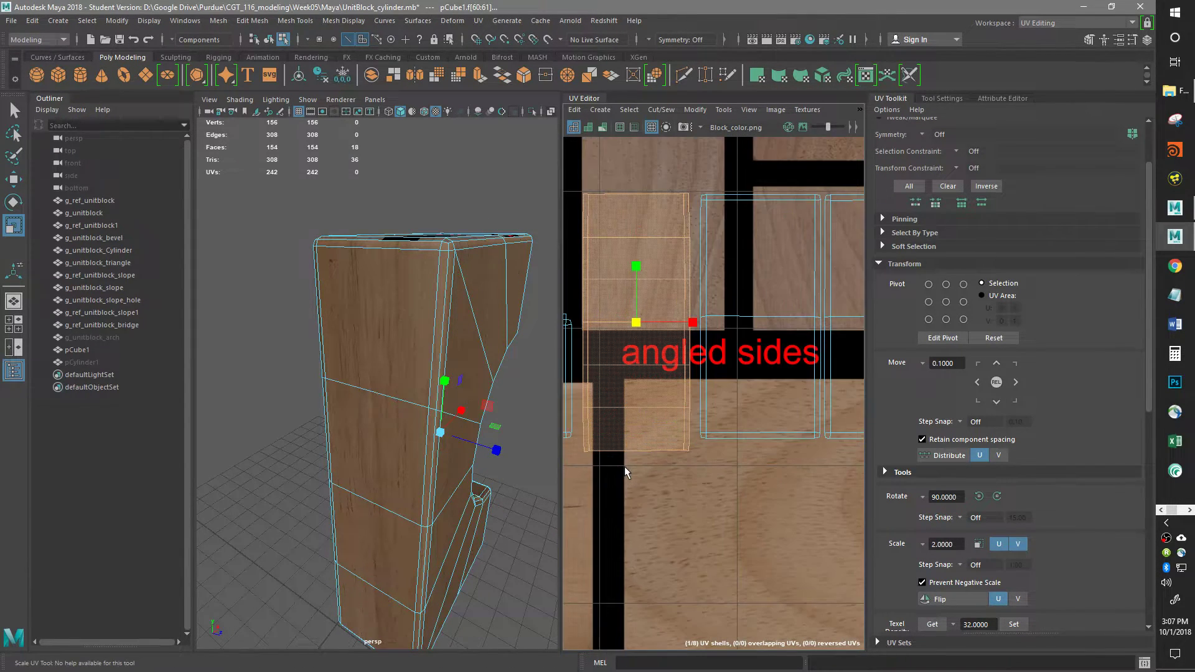
scroll(625, 465, "down", 3)
middle_click_drag(625, 466, 688, 456, "alt")
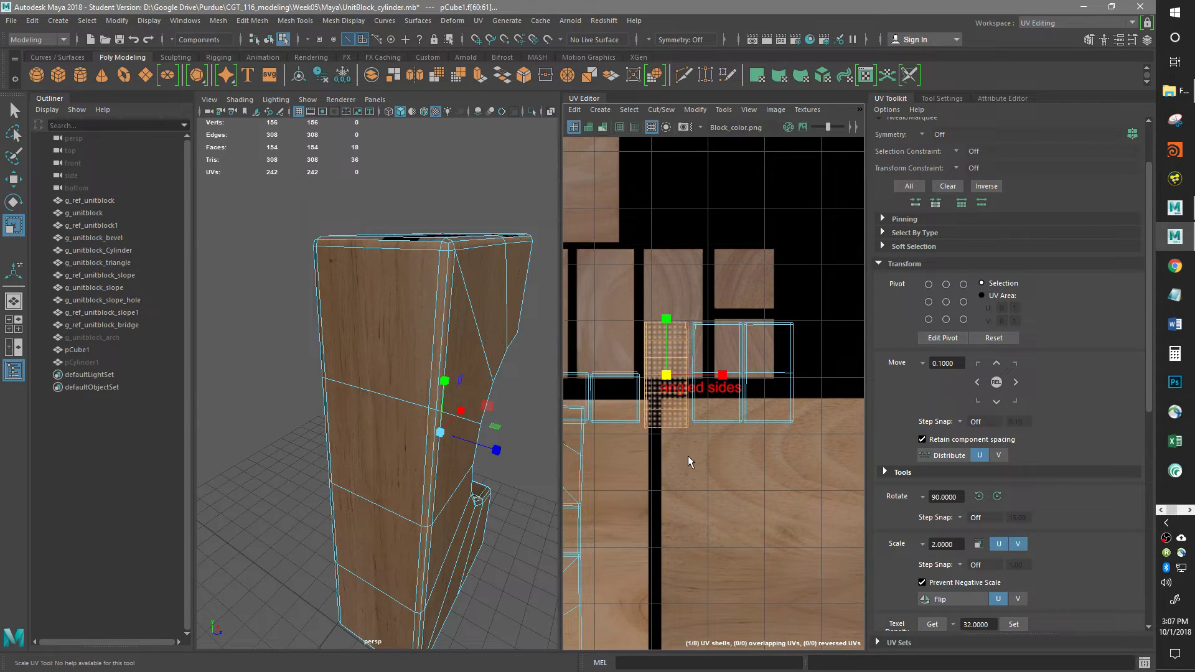
key("e")
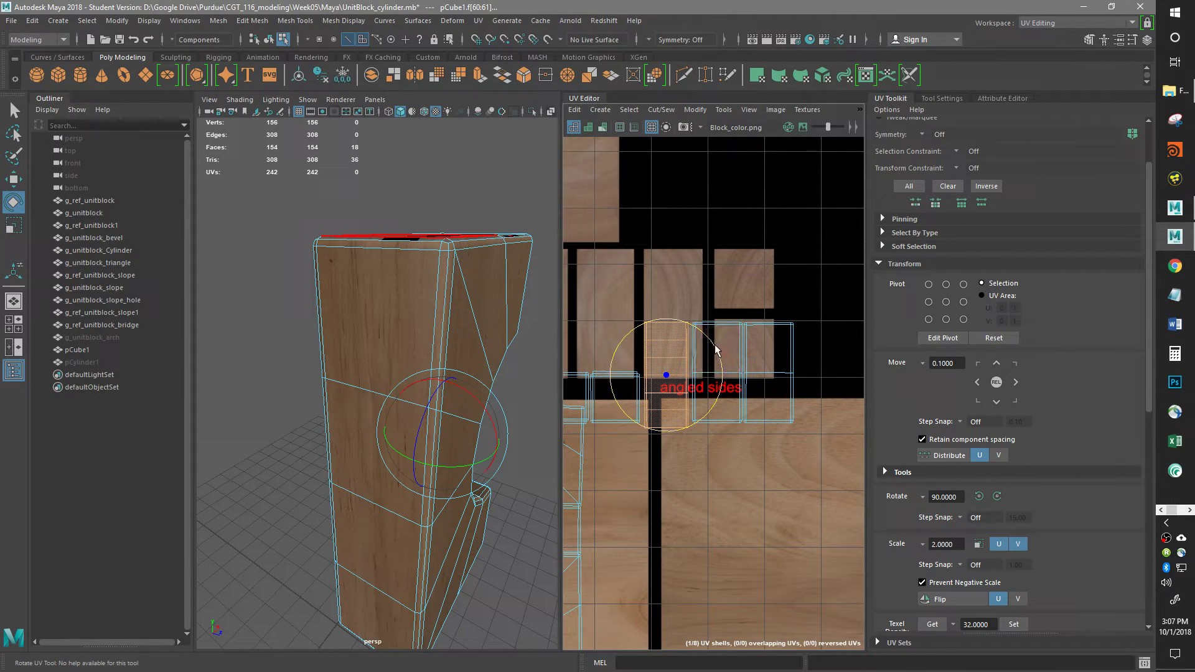
left_click_drag(716, 350, 767, 549)
key("w")
left_click_drag(411, 448, 329, 450, "alt")
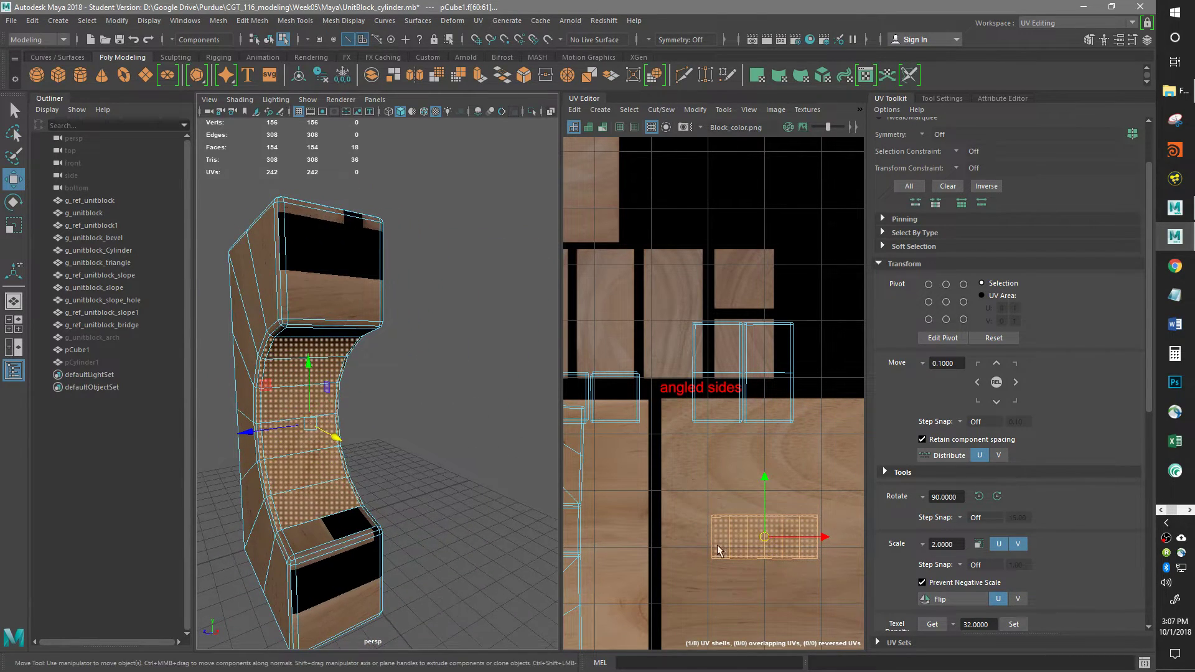
Stitch the short flat piece's shell onto the near end edge of the arch's inner-curve strip
scroll(655, 599, "up", 4)
right_click(779, 475)
left_click(786, 447)
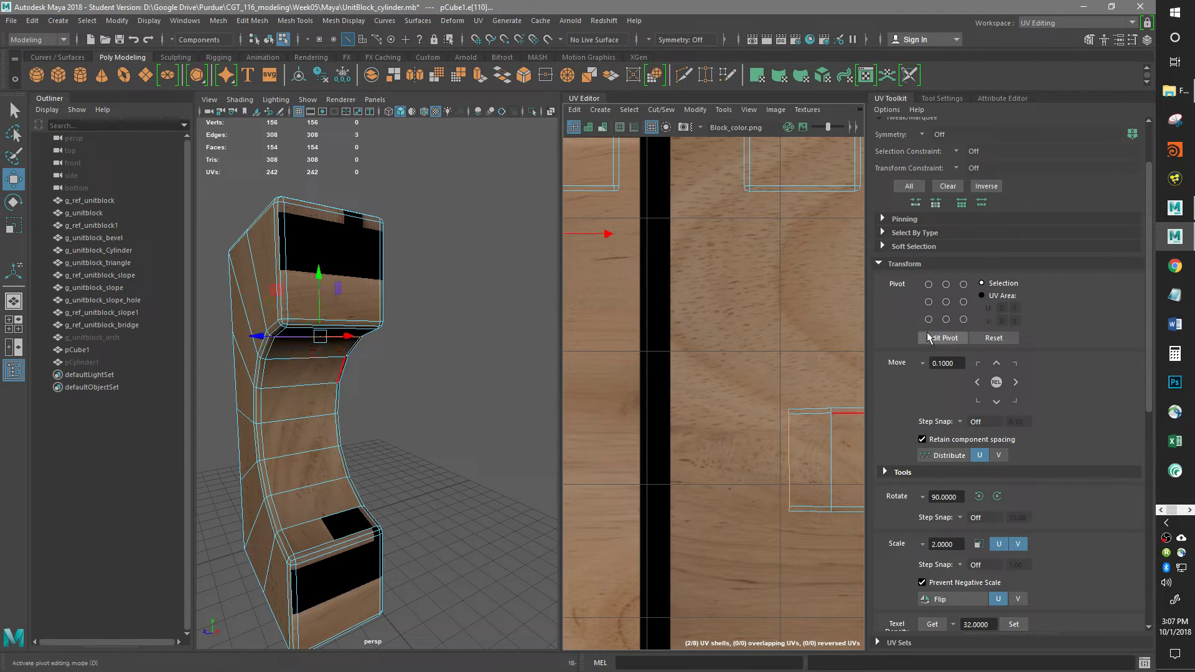
left_click(880, 263)
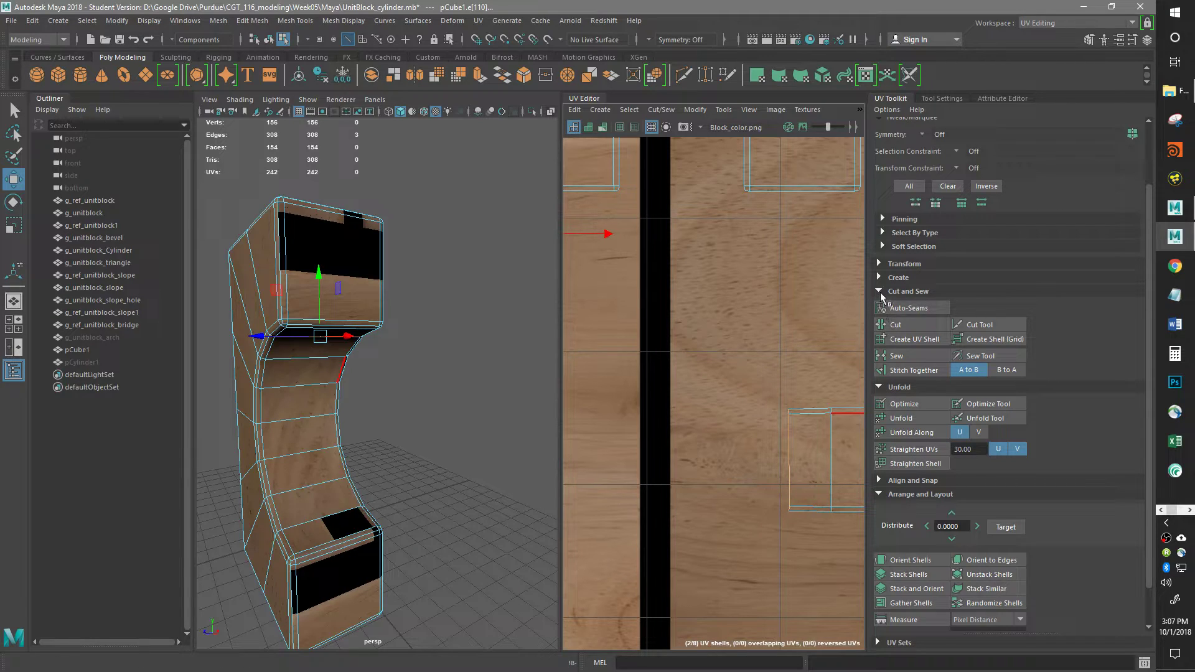
left_click(878, 387)
left_click(886, 391)
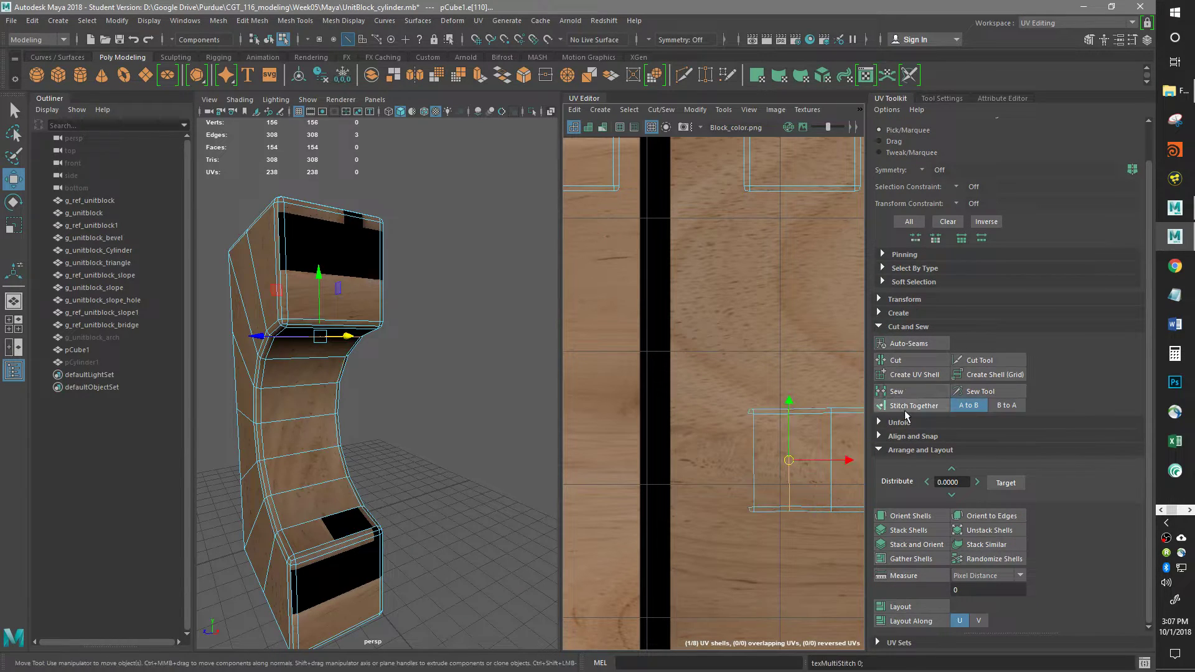
Stitch the square end-face shell onto the outer edge of the strip's short flat piece
middle_click_drag(759, 493, 749, 493, "alt")
left_click(809, 411)
left_click(900, 405)
scroll(728, 528, "up", 3)
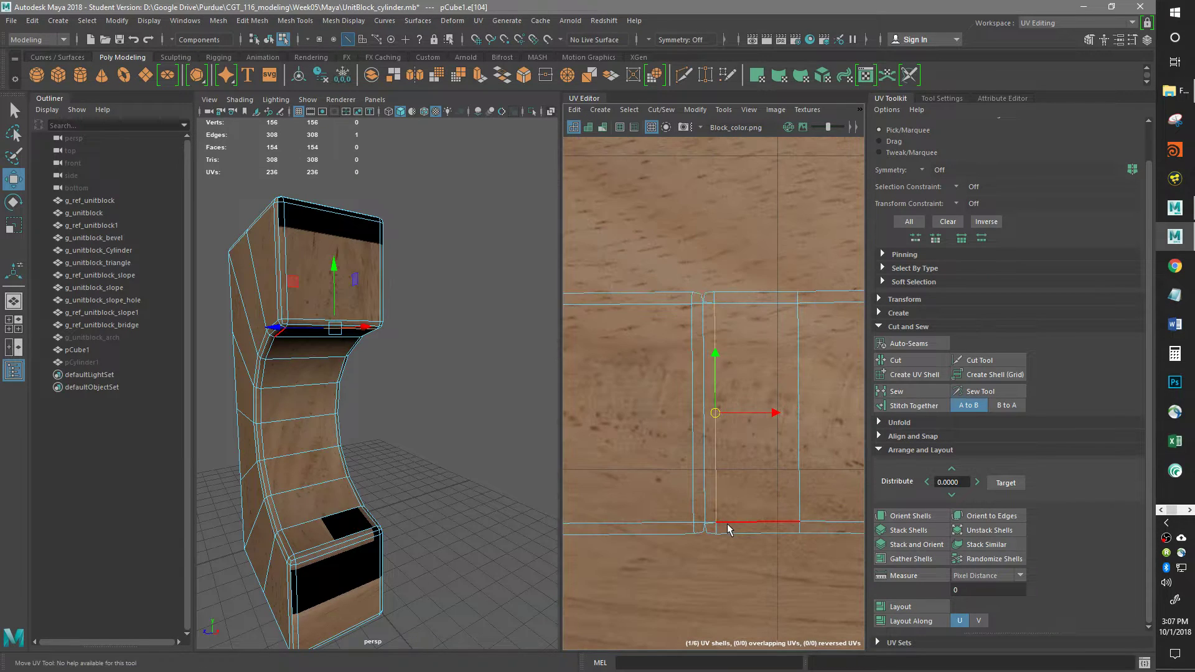
left_click_drag(408, 439, 529, 465, "alt")
scroll(697, 485, "down", 5)
scroll(710, 492, "up", 8)
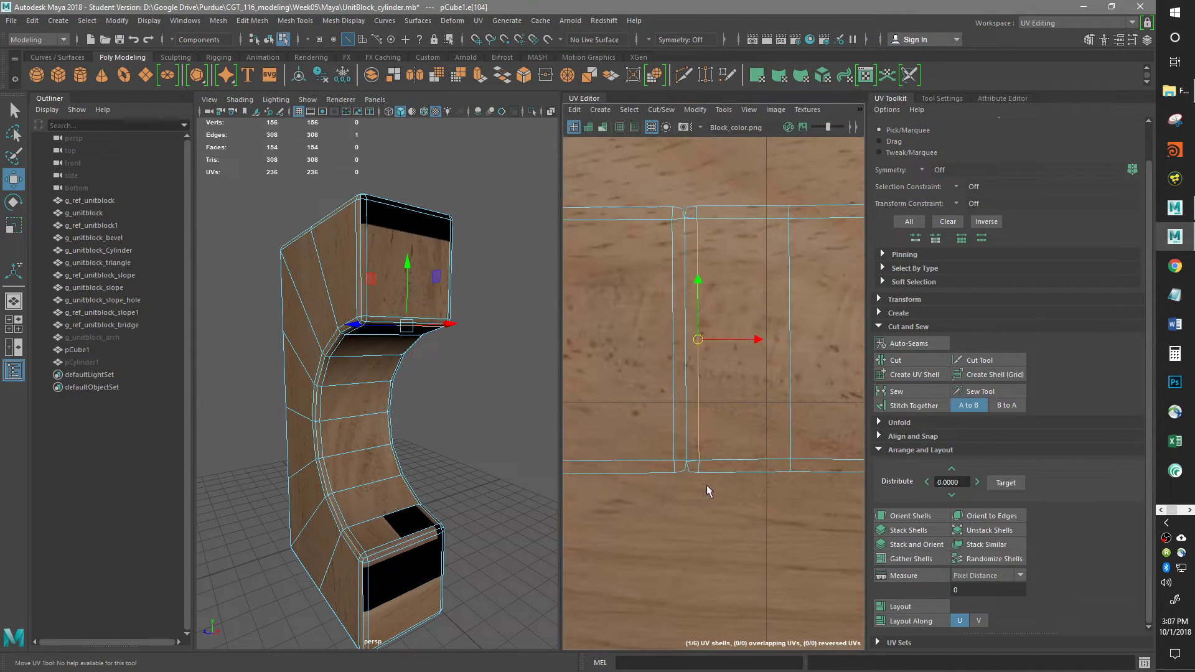
Cut the seam between the square end face and the strip, and move the end-face shell up, clear of the strip
left_click(687, 199)
left_click(700, 226)
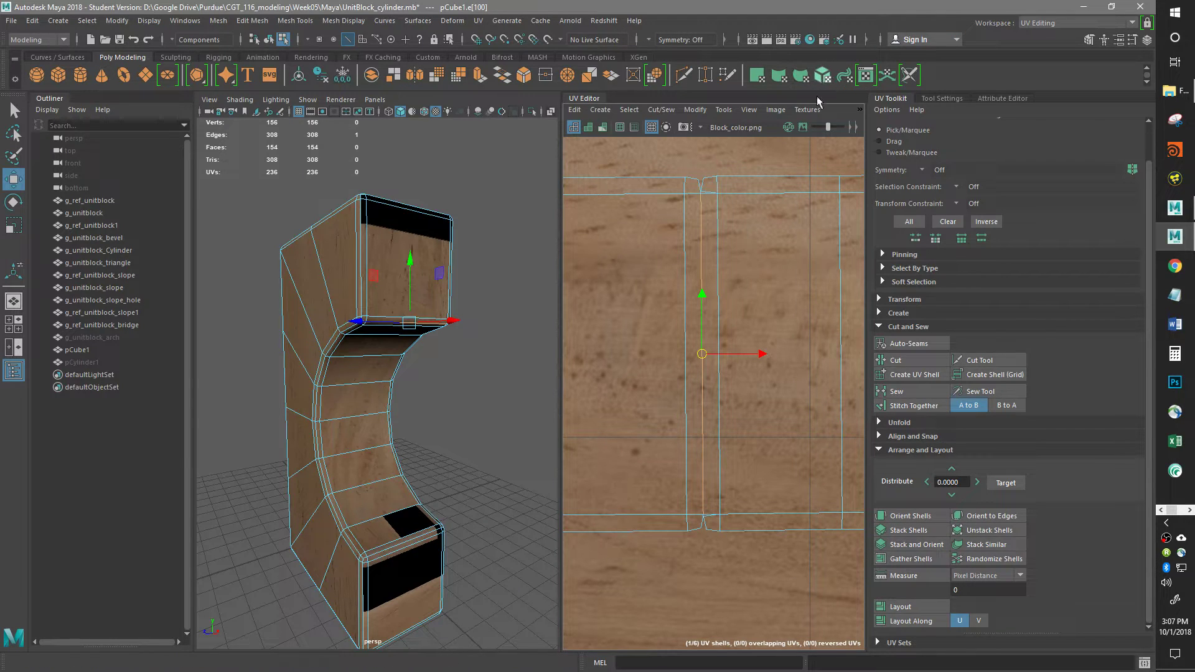
left_click(902, 361)
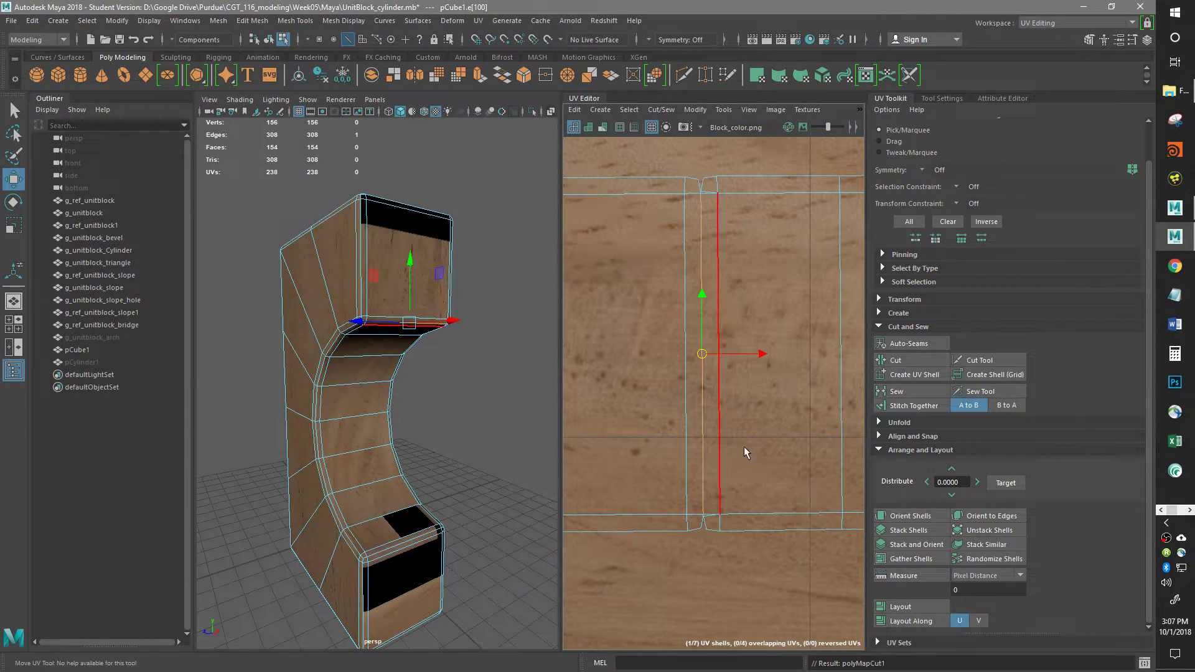
middle_click_drag(709, 535, 718, 550, "alt")
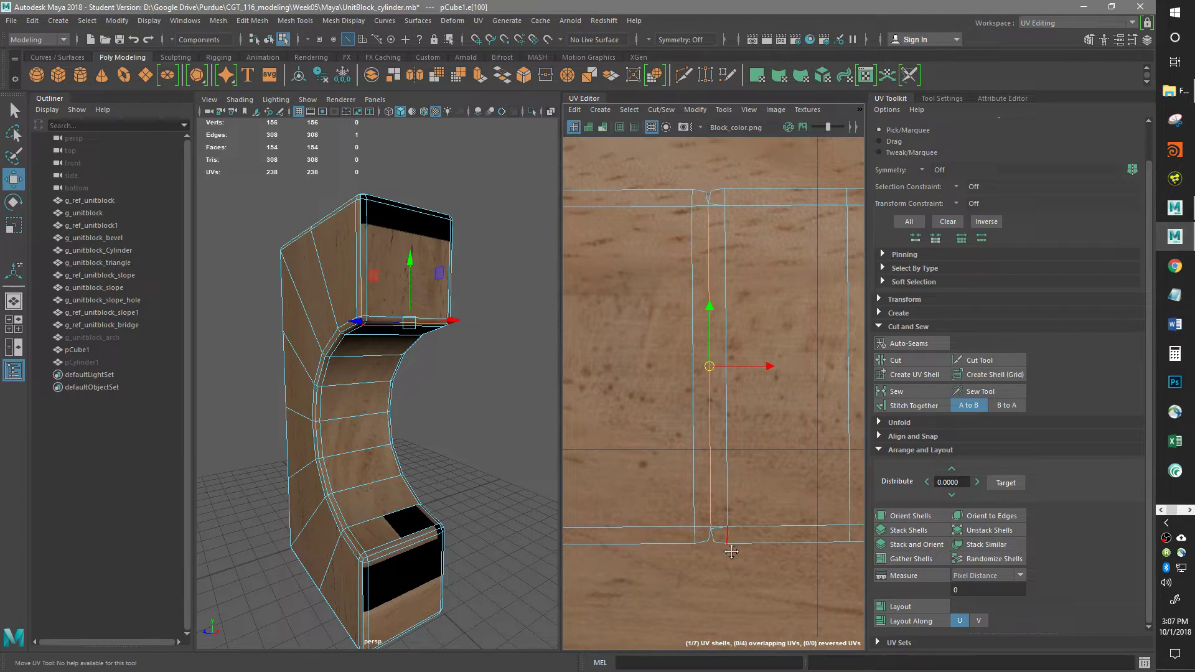
right_click(685, 488)
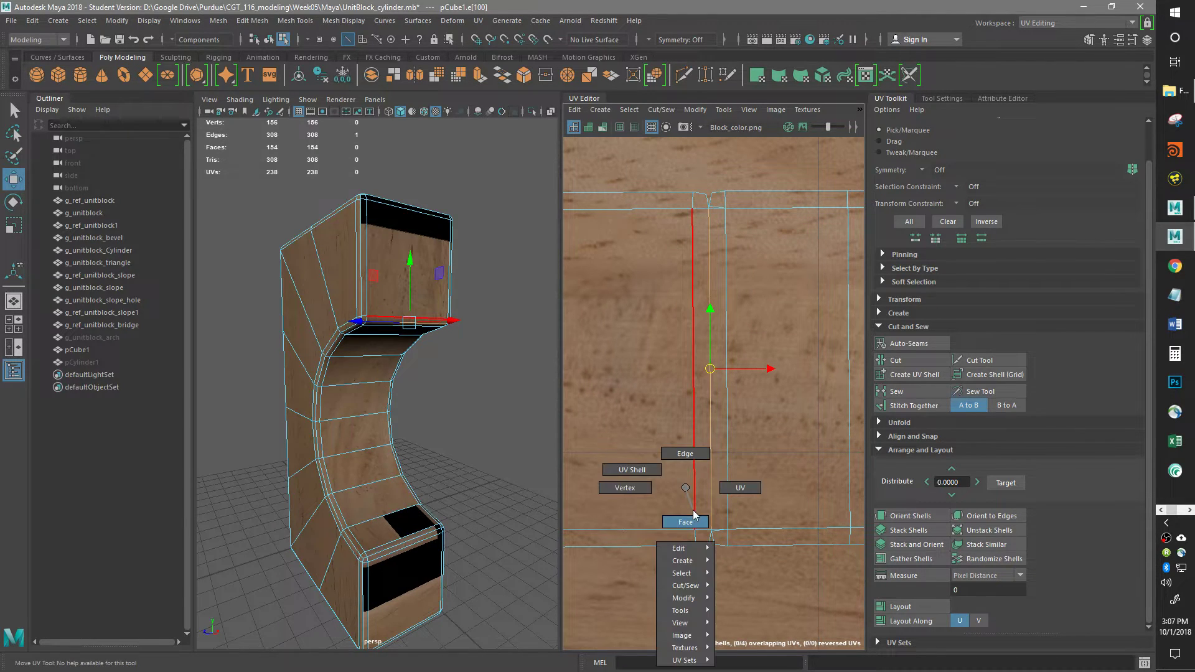
right_click_drag(693, 515, 690, 519)
double_click(680, 509)
scroll(680, 509, "down", 5)
middle_click_drag(680, 509, 738, 536, "alt")
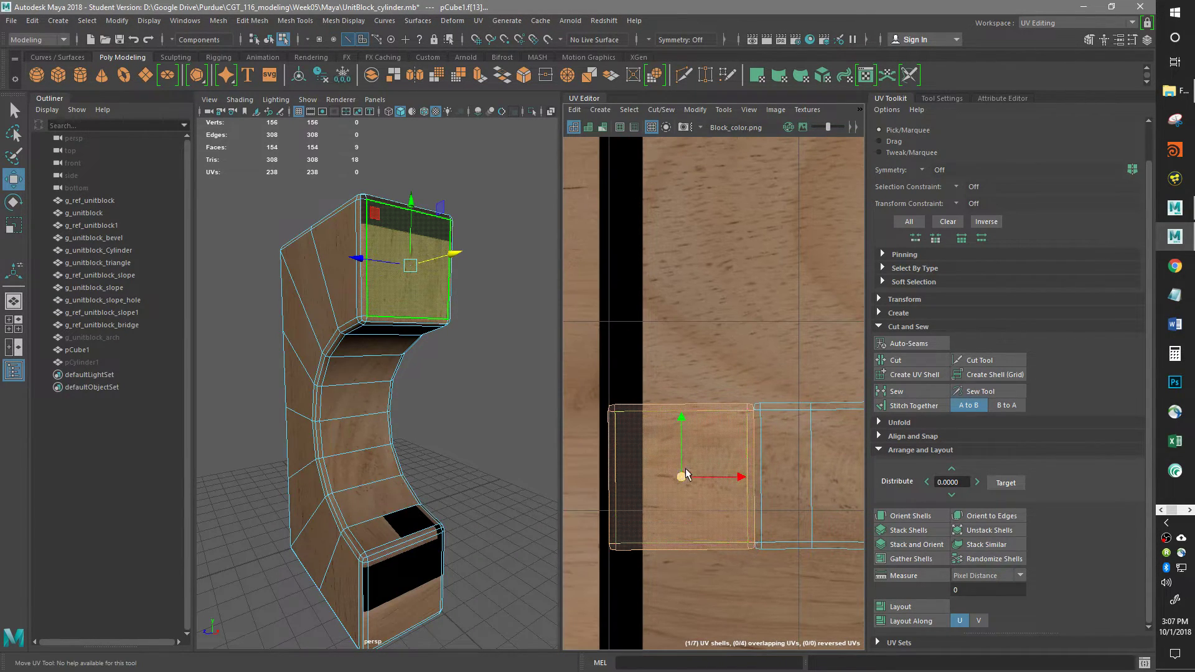
left_click_drag(687, 473, 688, 240)
Sew the open bevel corner edges at both corners of the strip's cut end
scroll(772, 399, "up", 5)
right_click(762, 415)
right_click_drag(763, 415, 763, 382)
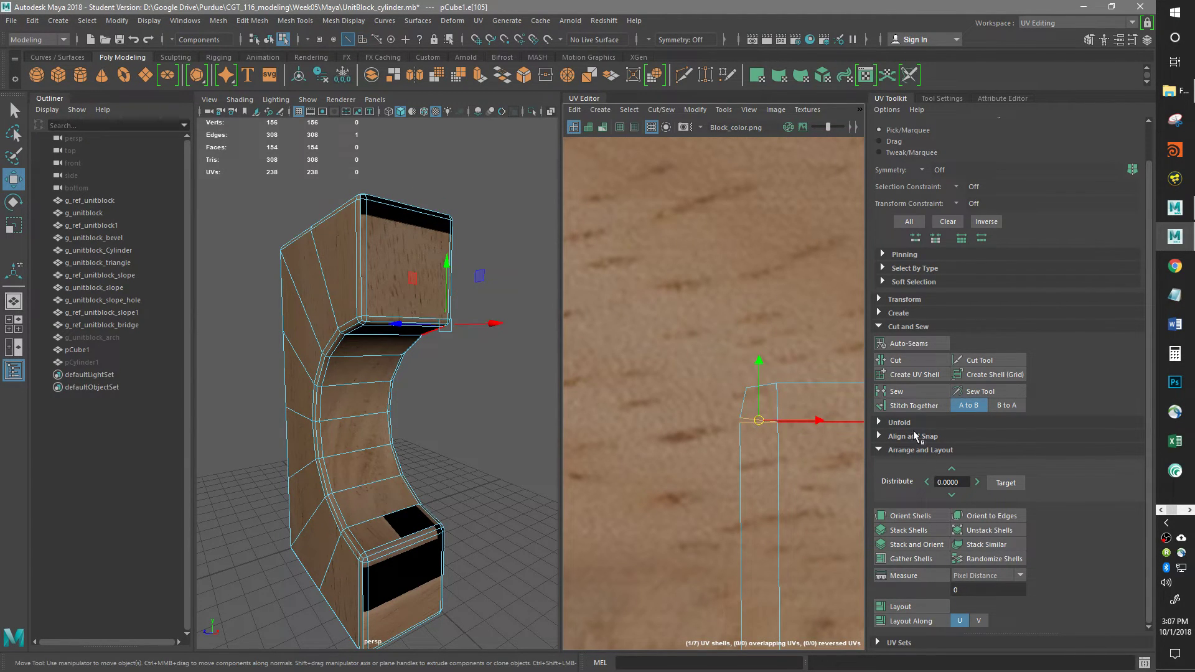
left_click(907, 405)
scroll(790, 507, "up", 2)
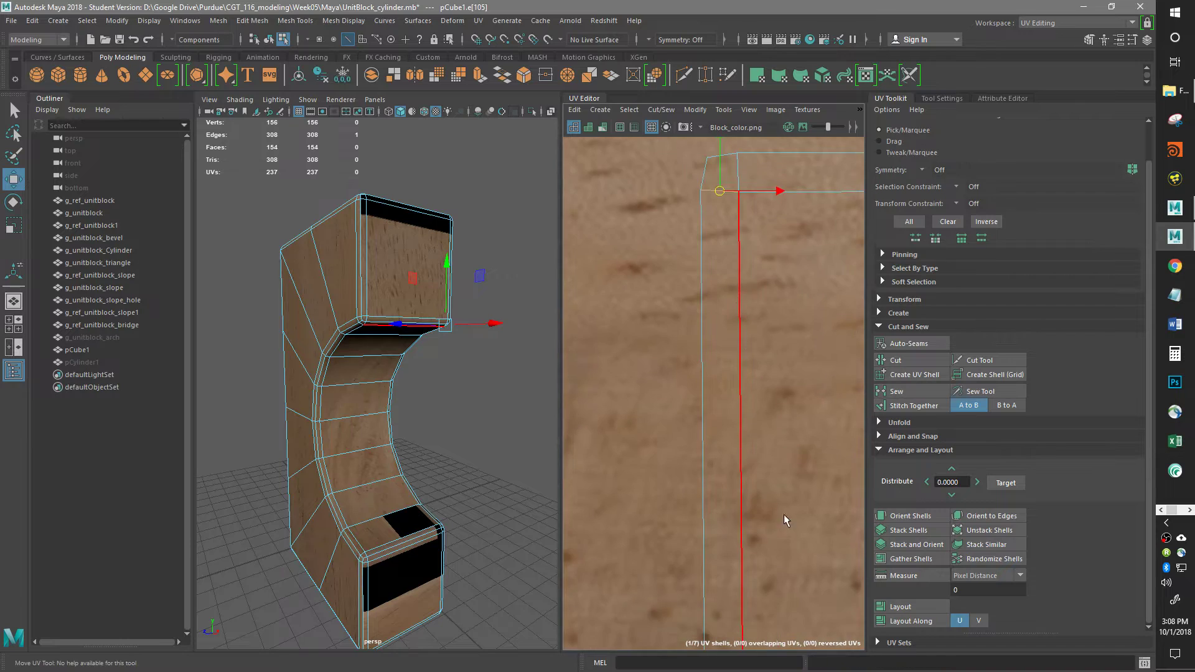
middle_click_drag(784, 501, 757, 249, "alt")
middle_click_drag(734, 534, 726, 276, "alt")
left_click(687, 425)
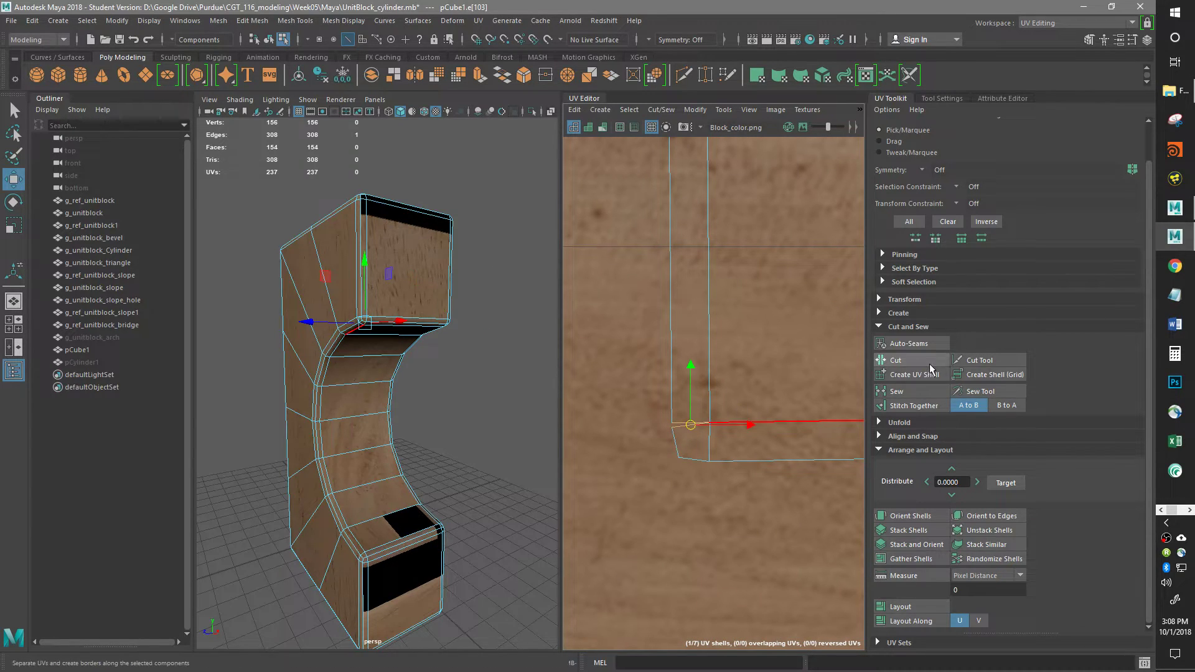
left_click(922, 391)
Stitch the block's other short flat piece onto the opposite end of the arch's inner-curve strip
scroll(688, 350, "down", 5)
middle_click_drag(848, 280, 724, 361, "alt")
scroll(378, 534, "up", 6)
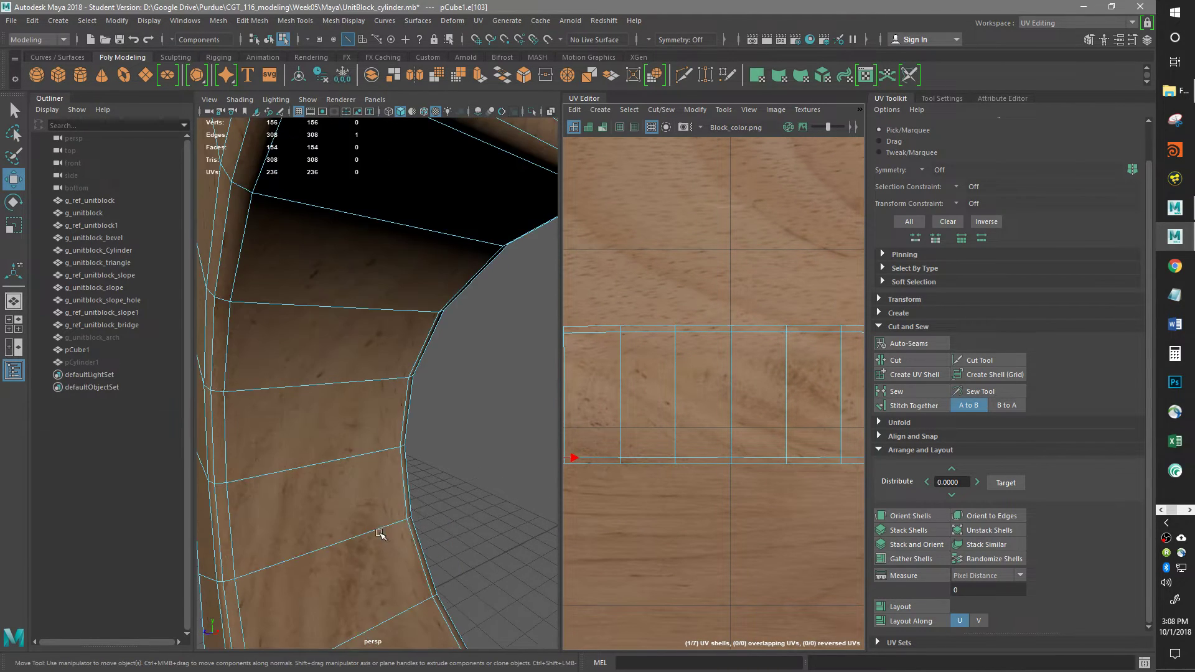
scroll(397, 546, "down", 3)
left_click_drag(430, 361, 422, 257, "alt")
left_click(401, 458)
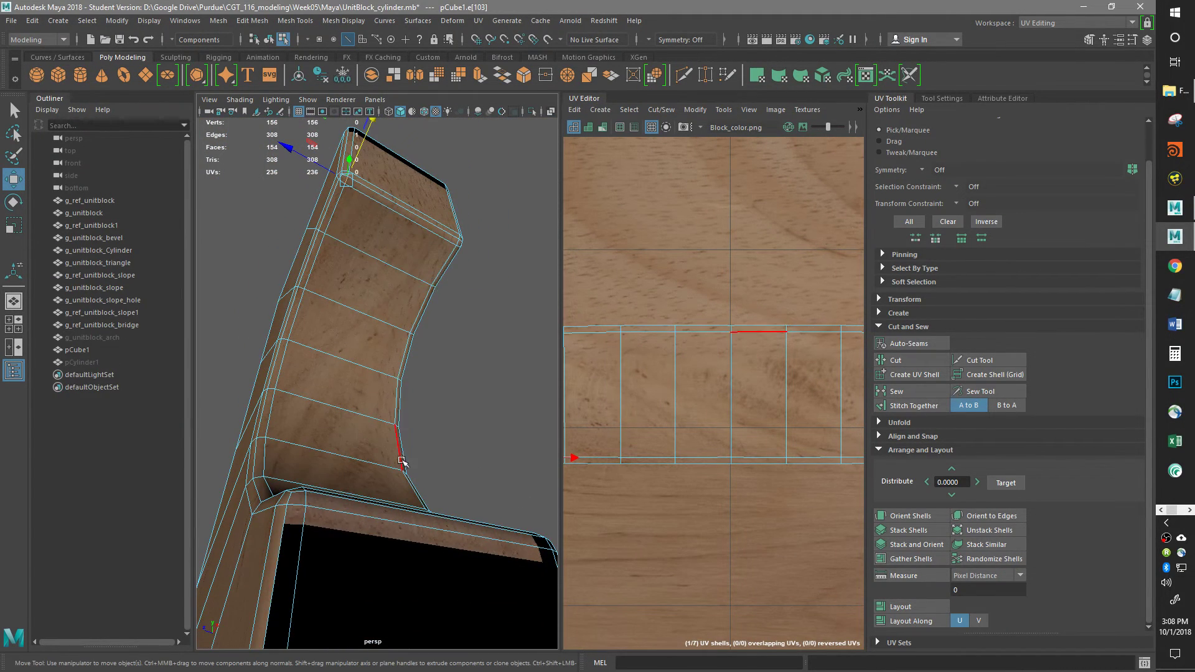
mouse_move(452, 420)
left_mouse_down("alt")
mouse_move(454, 480)
mouse_move(459, 400)
left_mouse_up("alt")
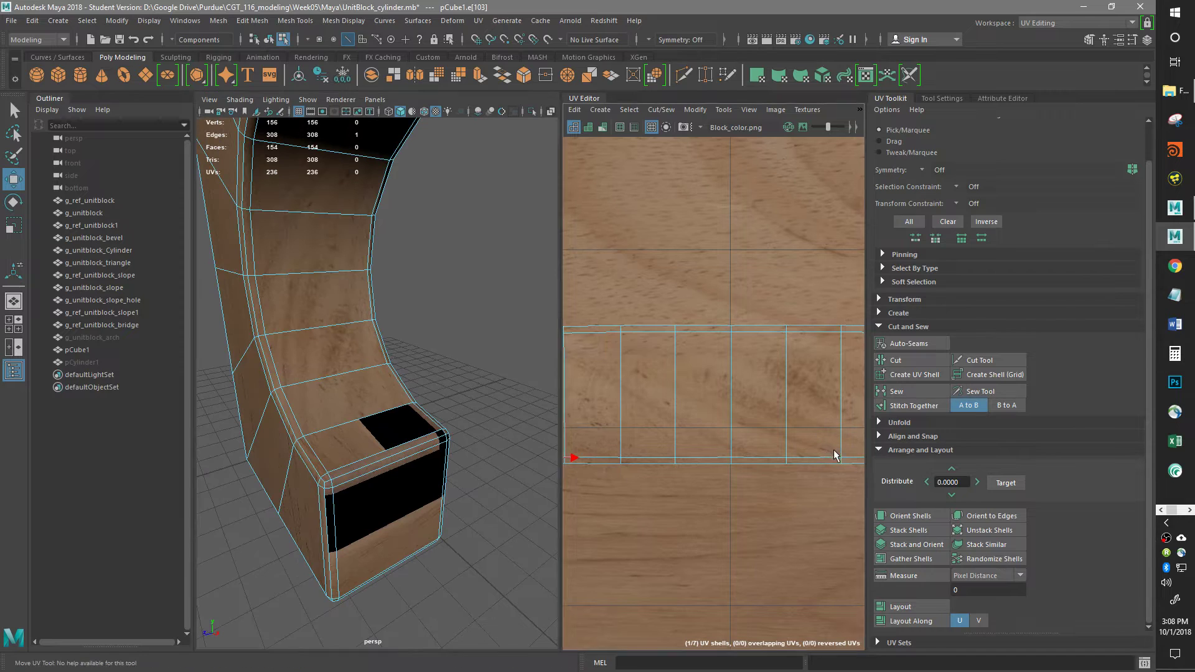
middle_click_drag(834, 454, 686, 481, "alt")
scroll(685, 482, "up", 2)
left_click(658, 457)
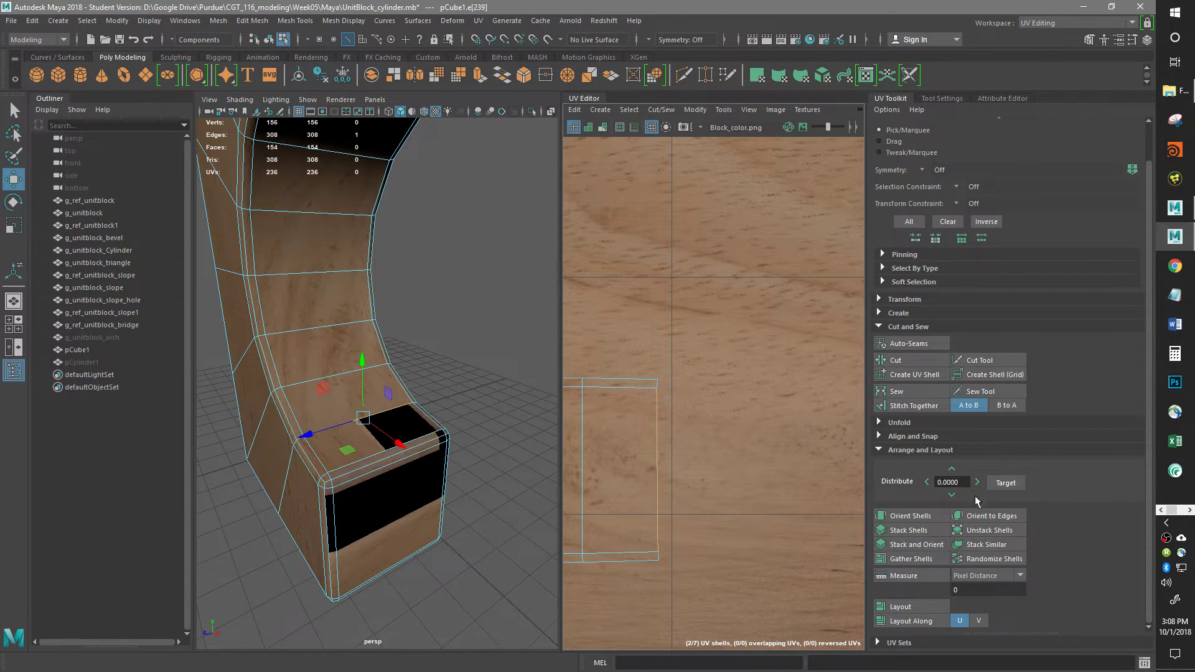
left_click(913, 405)
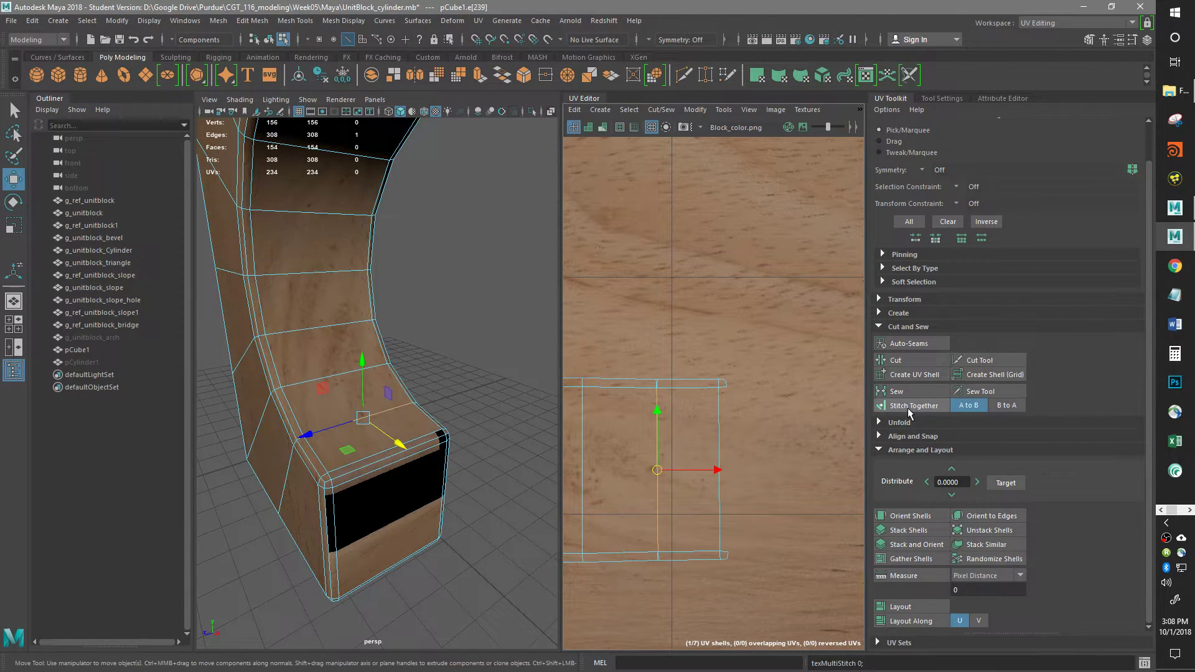
Cut the two bevel corner edges at the free end of the newly stitched flat piece
scroll(707, 532, "up", 1)
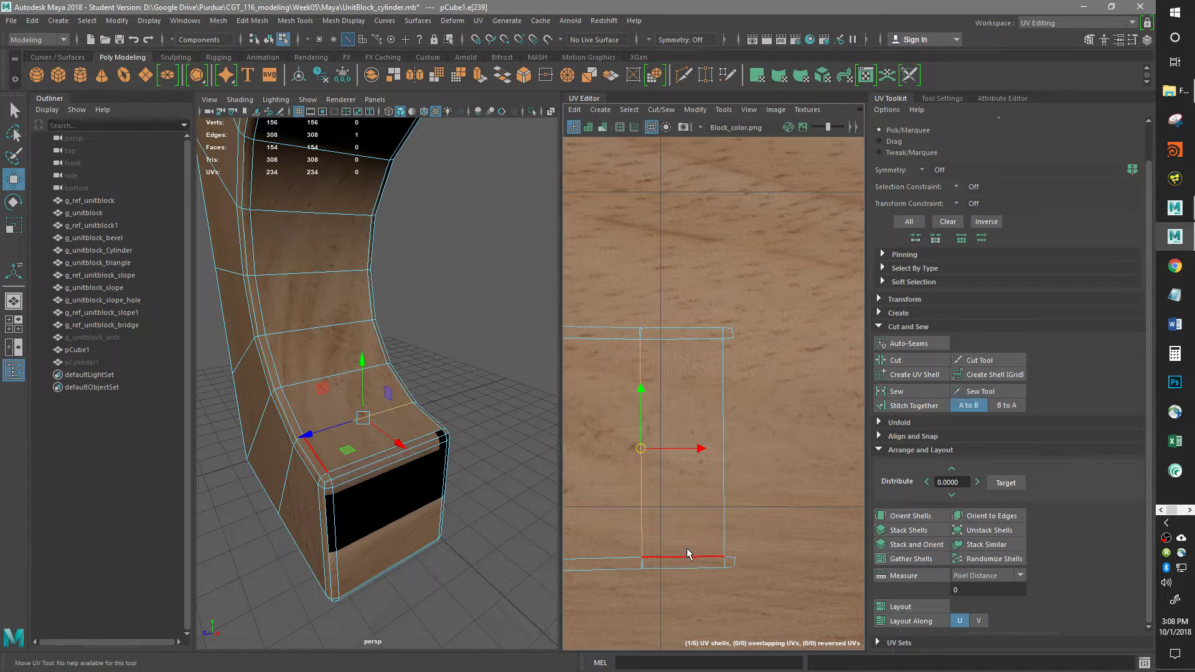
scroll(686, 547, "up", 1)
left_click(746, 565)
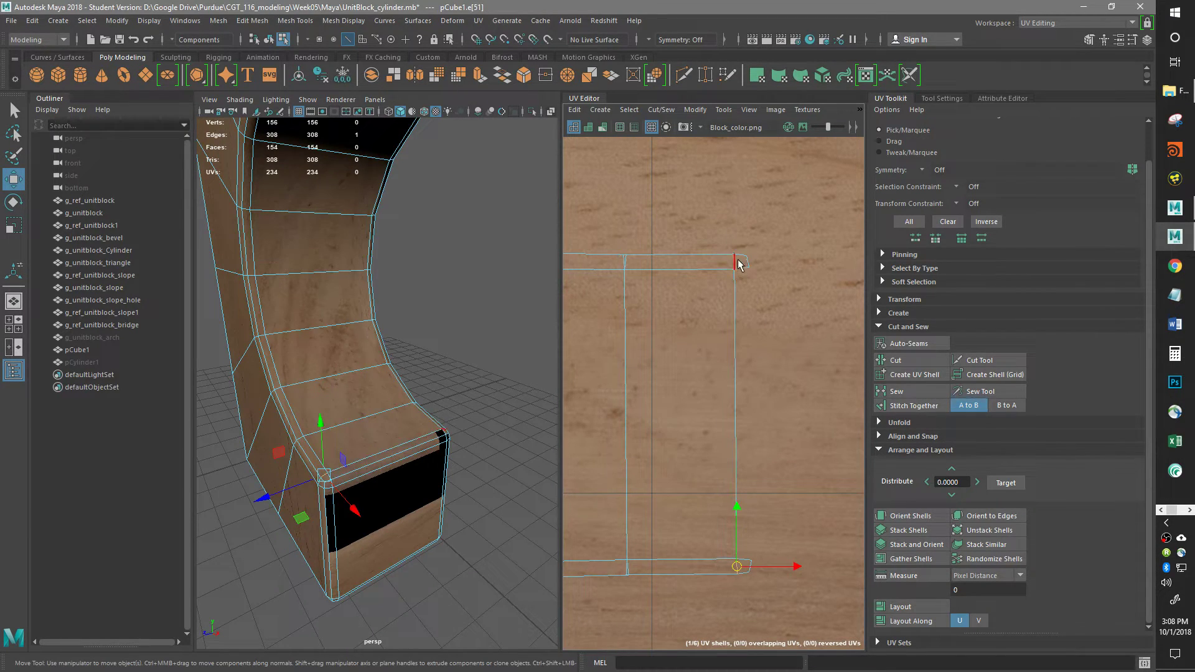
left_click(895, 360)
middle_click_drag(687, 484, 789, 429, "alt")
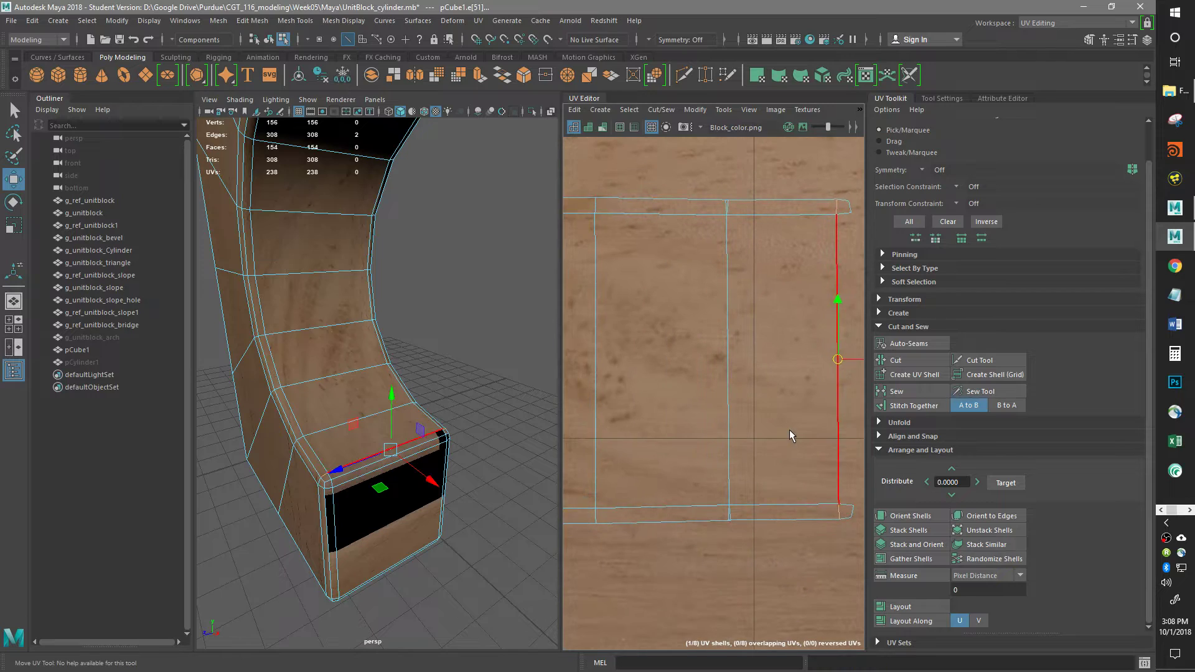
Sew the split bevel edges on both long sides where the flat piece joins the strip
left_click(729, 498)
left_click(913, 405)
left_click(781, 207)
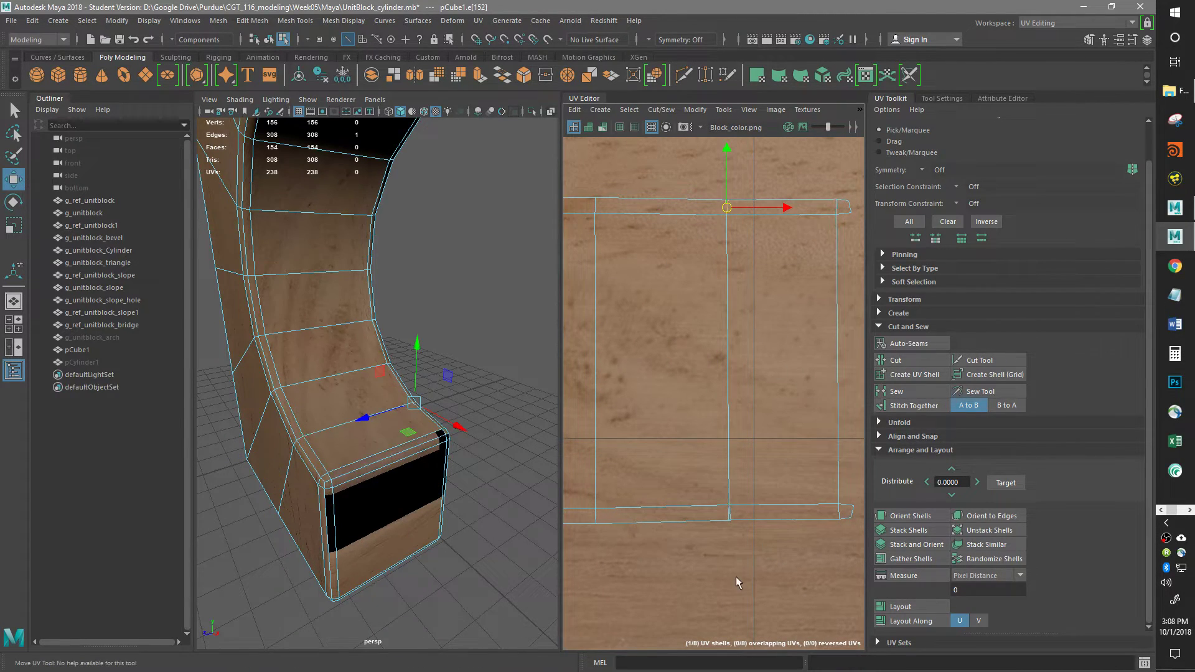
left_click(910, 390)
left_click(728, 511)
left_click(913, 393)
Examine the free end of the arch's inner-curve strip and select the adjoining bevel face on the block's end to locate its UVs
middle_click_drag(827, 417, 804, 474, "alt")
scroll(801, 474, "down", 10)
scroll(690, 483, "up", 4)
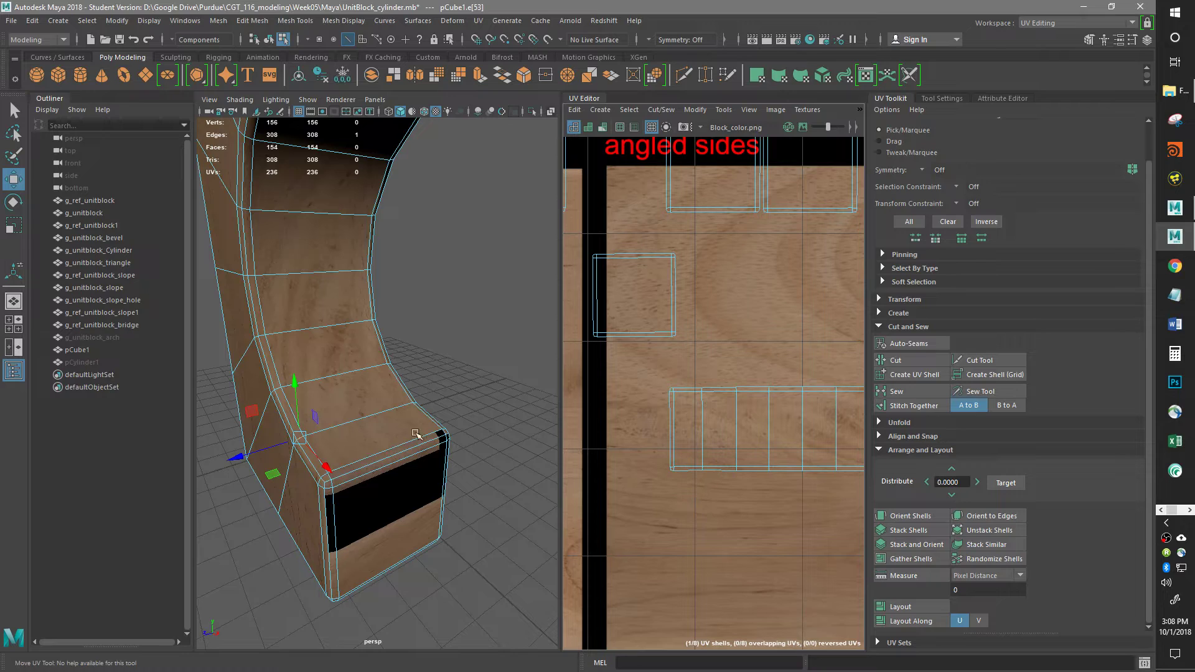
scroll(484, 443, "up", 2)
middle_click_drag(749, 428, 656, 429, "alt")
scroll(677, 438, "up", 5)
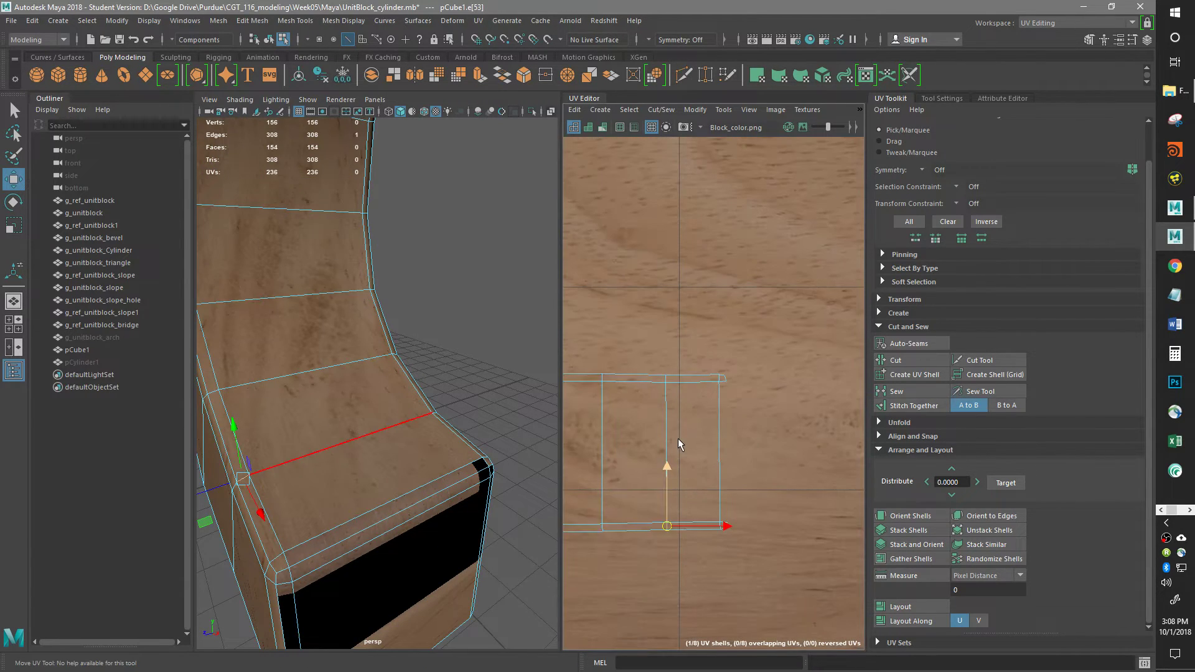
mouse_move(719, 480)
right_mouse_down()
mouse_move(730, 476)
mouse_move(724, 507)
mouse_move(711, 495)
right_mouse_up()
left_click(711, 495)
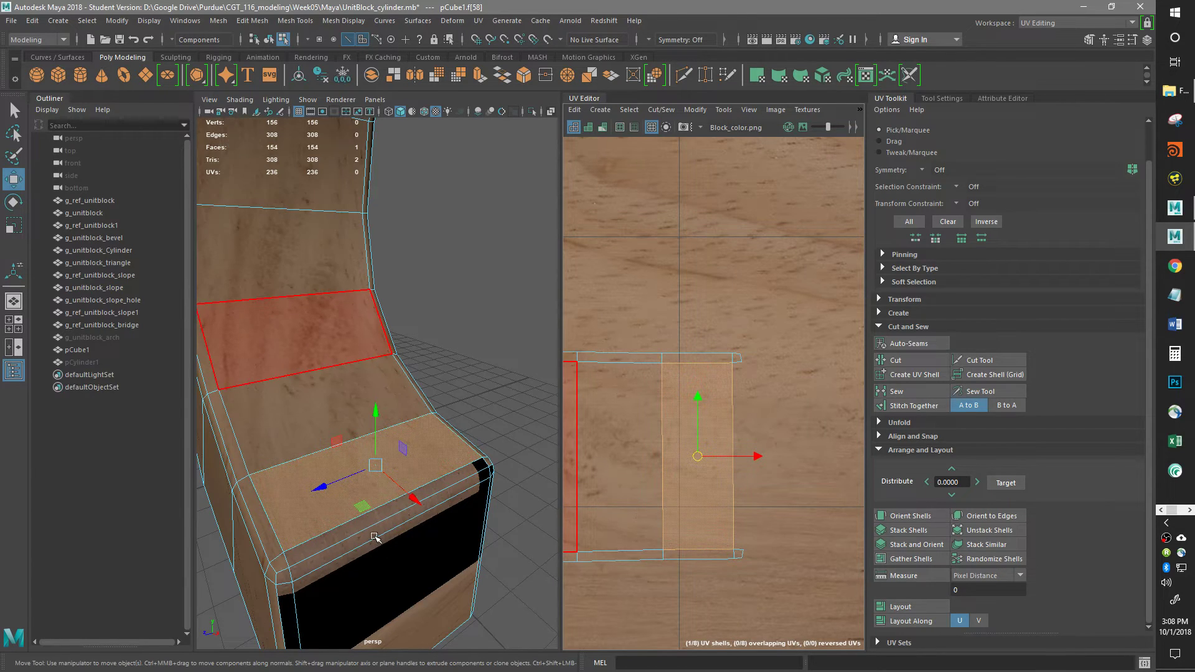
left_click(366, 526)
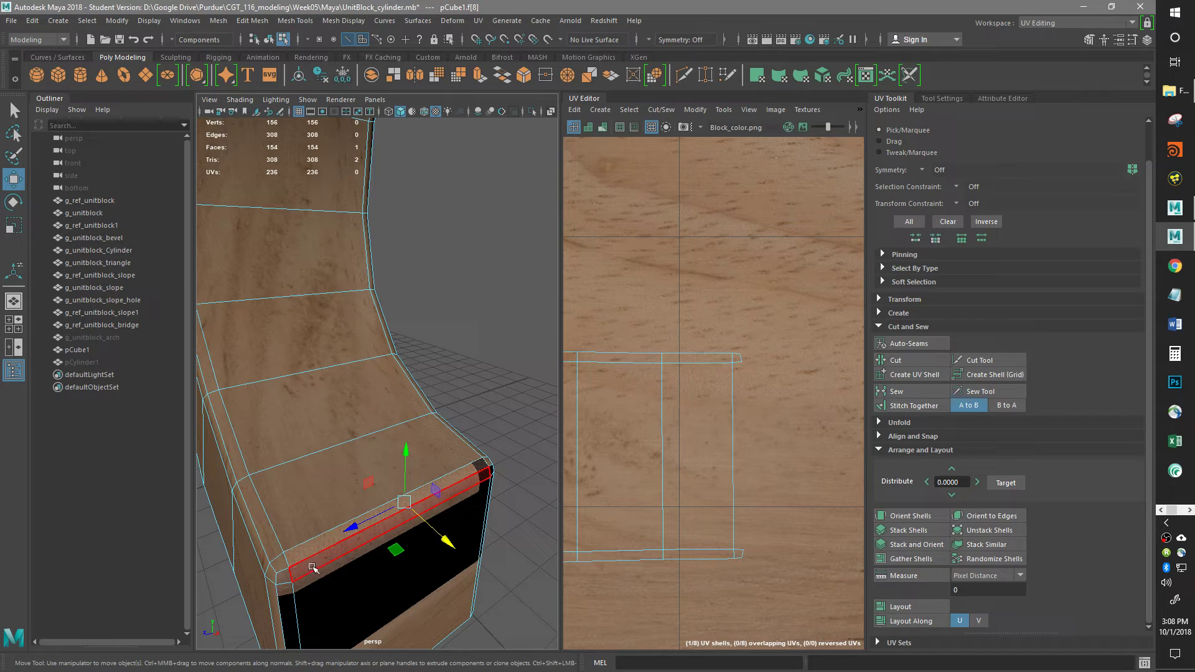
Cut the long bevel edge on the square end-face shell, separating the outer bevel row that borders the inner-curve strip
middle_click_drag(764, 437, 773, 440, "alt")
scroll(766, 427, "down", 6)
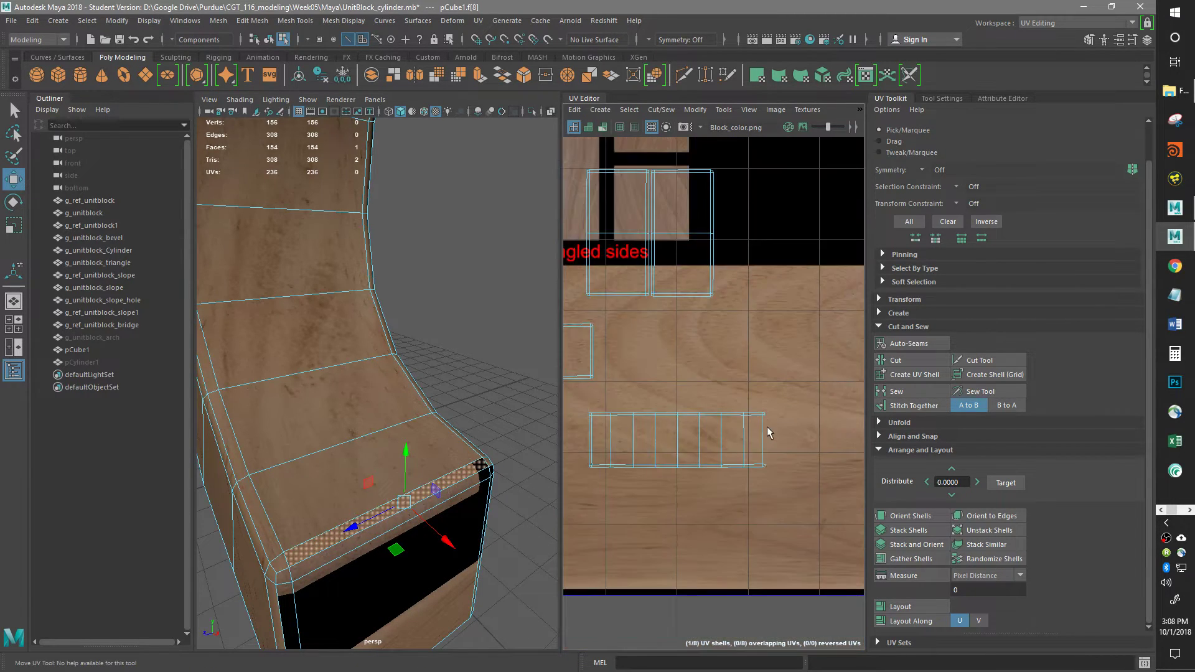
scroll(641, 322, "up", 6)
scroll(641, 323, "up", 4)
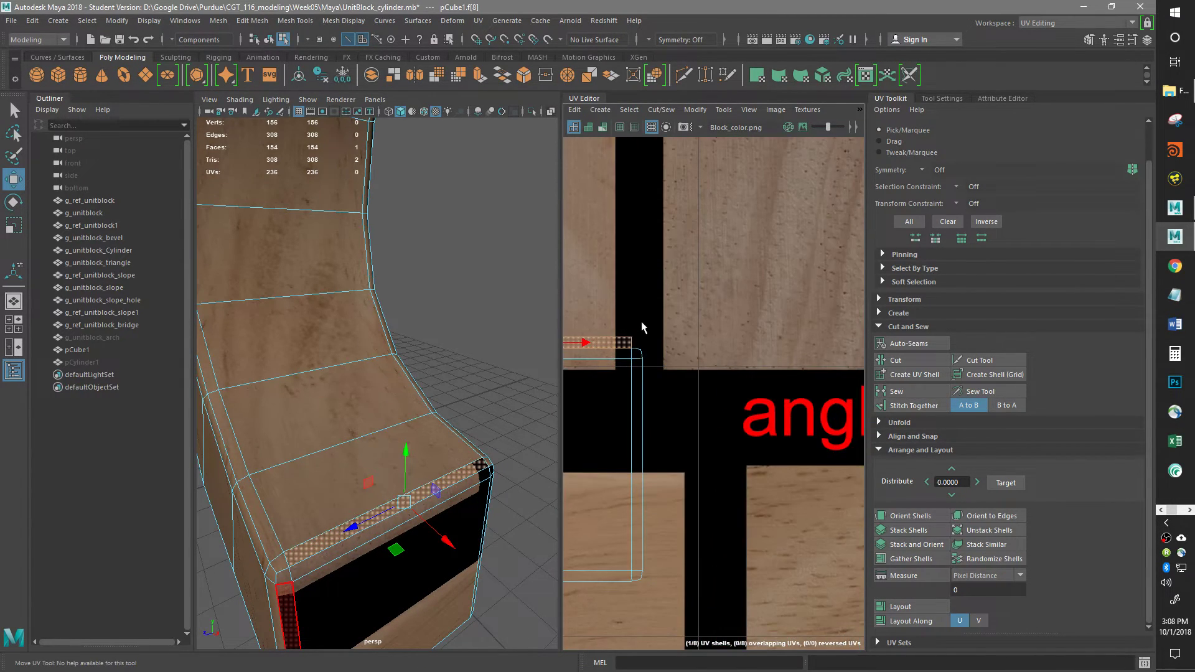
right_click_drag(711, 301, 709, 269)
left_click(701, 298)
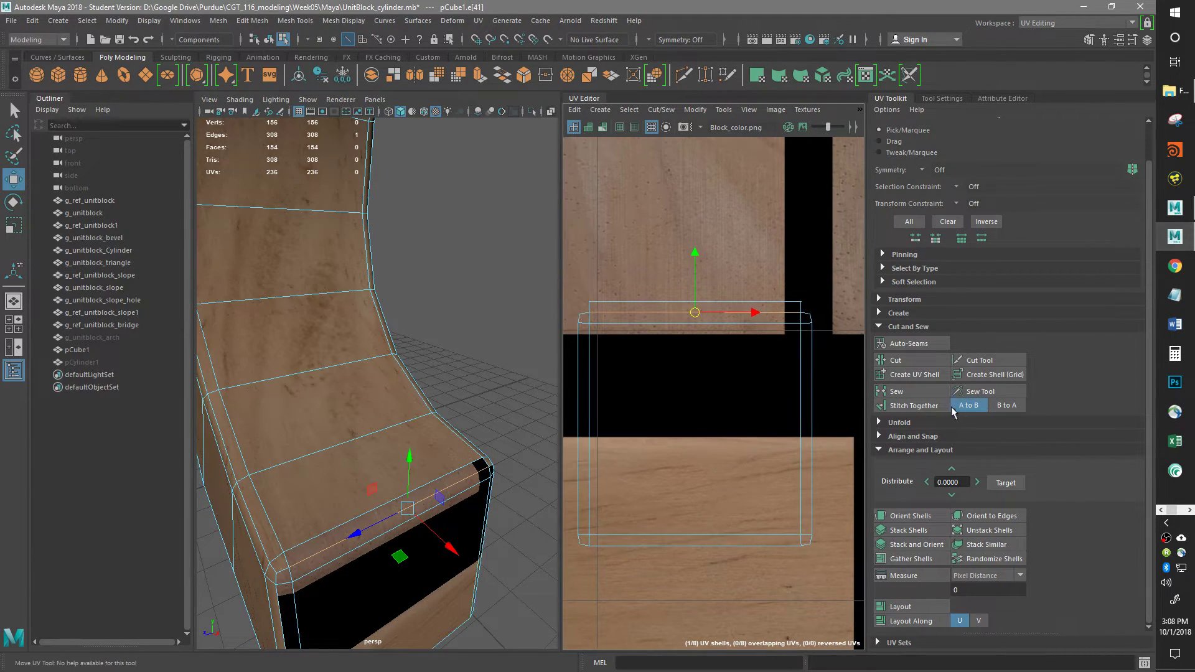
left_click(908, 358)
Stitch the separated bevel row onto the free end edge of the inner-curve strip
middle_click_drag(761, 495, 669, 392, "alt")
scroll(697, 435, "down", 8)
middle_click_drag(747, 454, 642, 436, "alt")
scroll(645, 433, "up", 8)
middle_click_drag(786, 425, 543, 416, "alt")
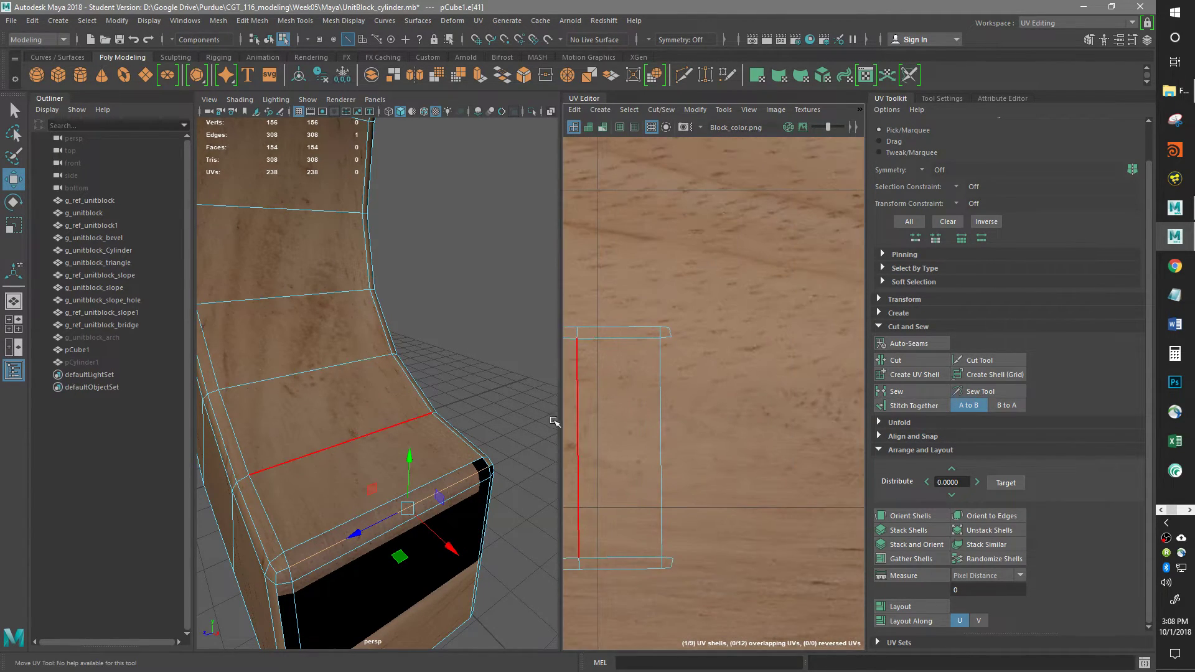
left_click(657, 407)
left_click(913, 405)
Sew the short open bevel edges at both corners of the strip's newly stitched end
left_click(669, 341)
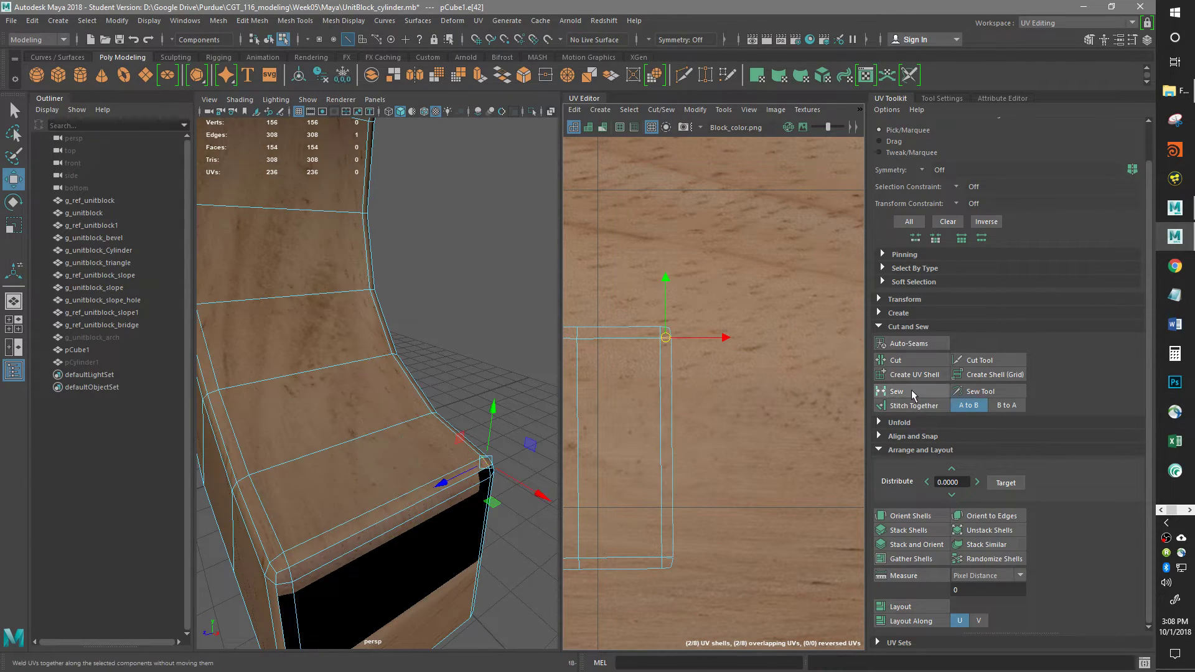
left_click(896, 392)
left_click(663, 561)
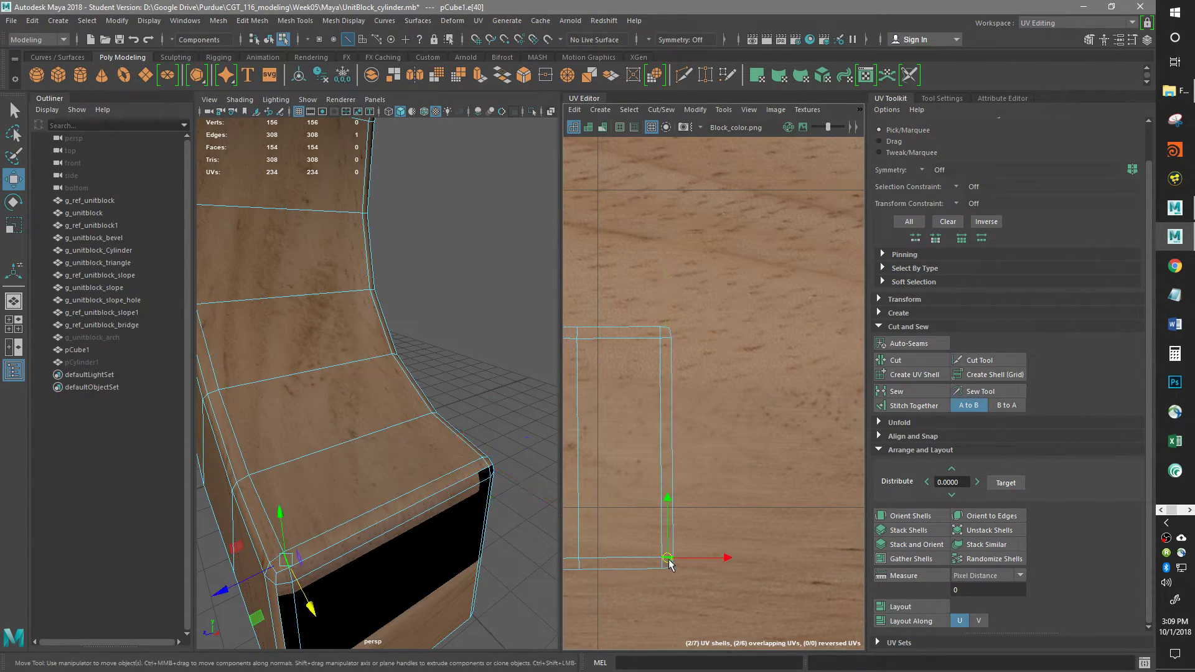
left_click(894, 392)
Examine how the square end shells, rectangular shells and inner-curve strip sit against the ends, sides and angled sides texture areas
scroll(744, 472, "down", 4)
scroll(355, 507, "down", 3)
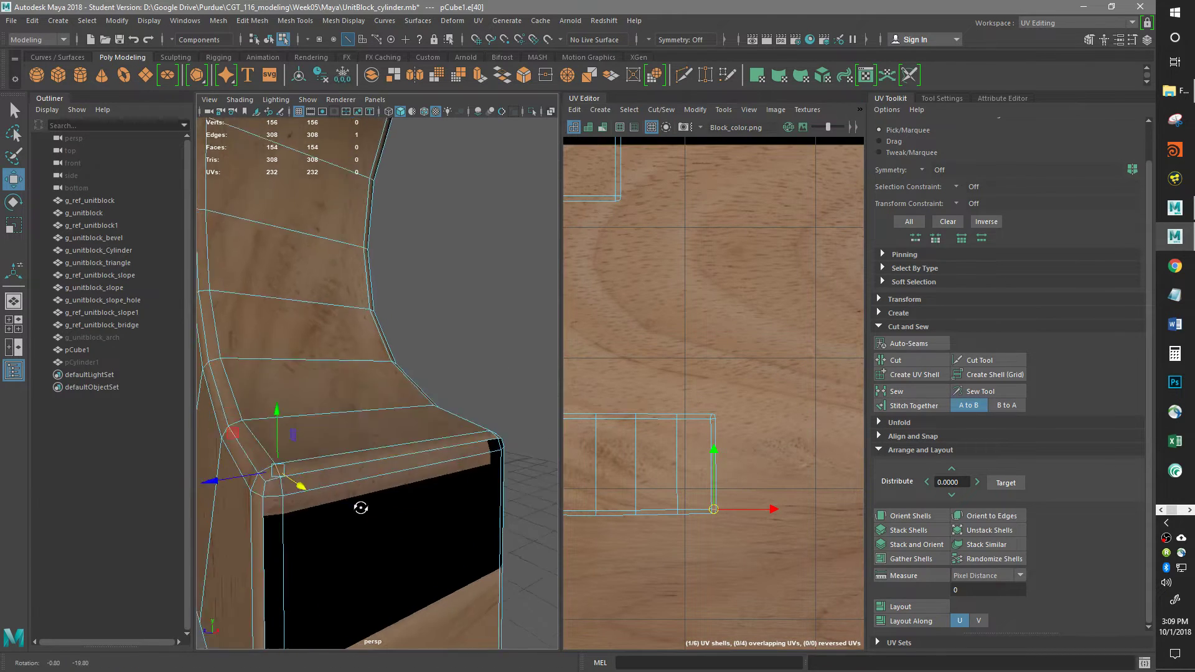
left_click_drag(488, 491, 374, 525, "alt")
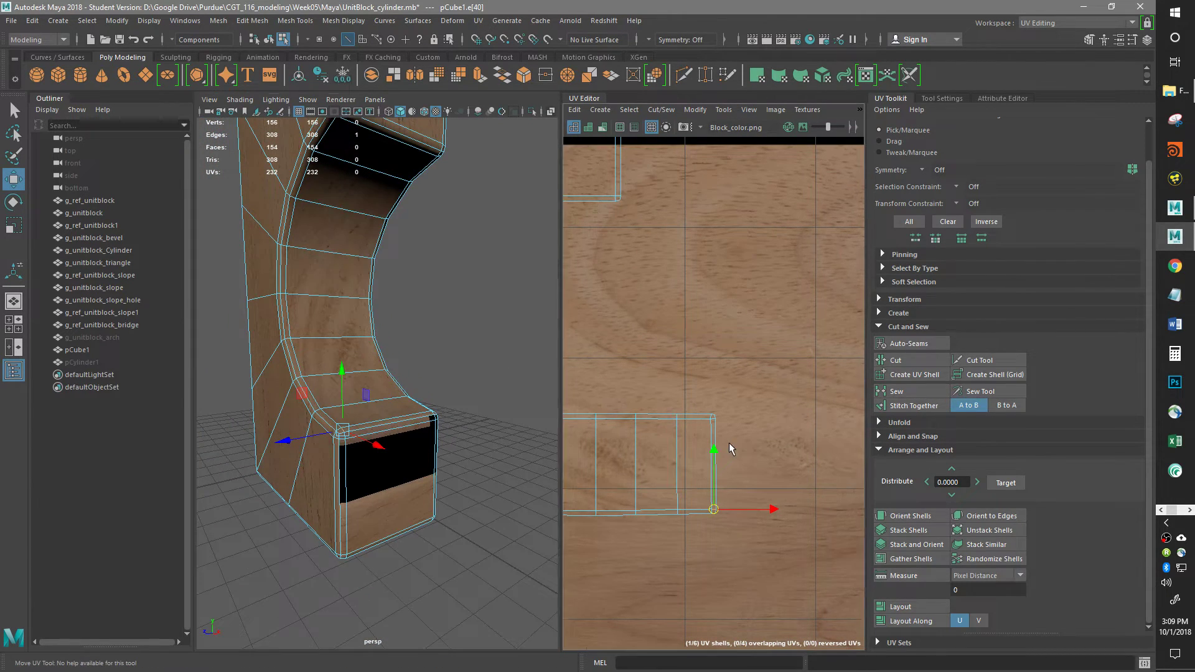
scroll(724, 436, "down", 4)
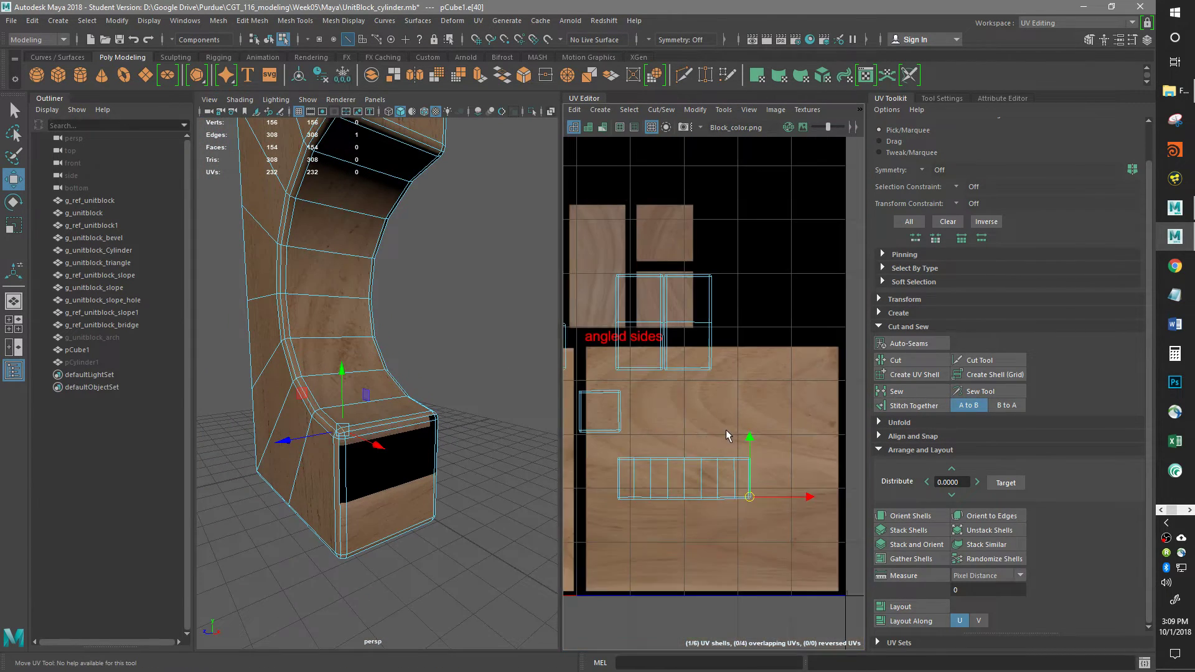
scroll(734, 482, "up", 5)
middle_click_drag(707, 462, 720, 547, "alt")
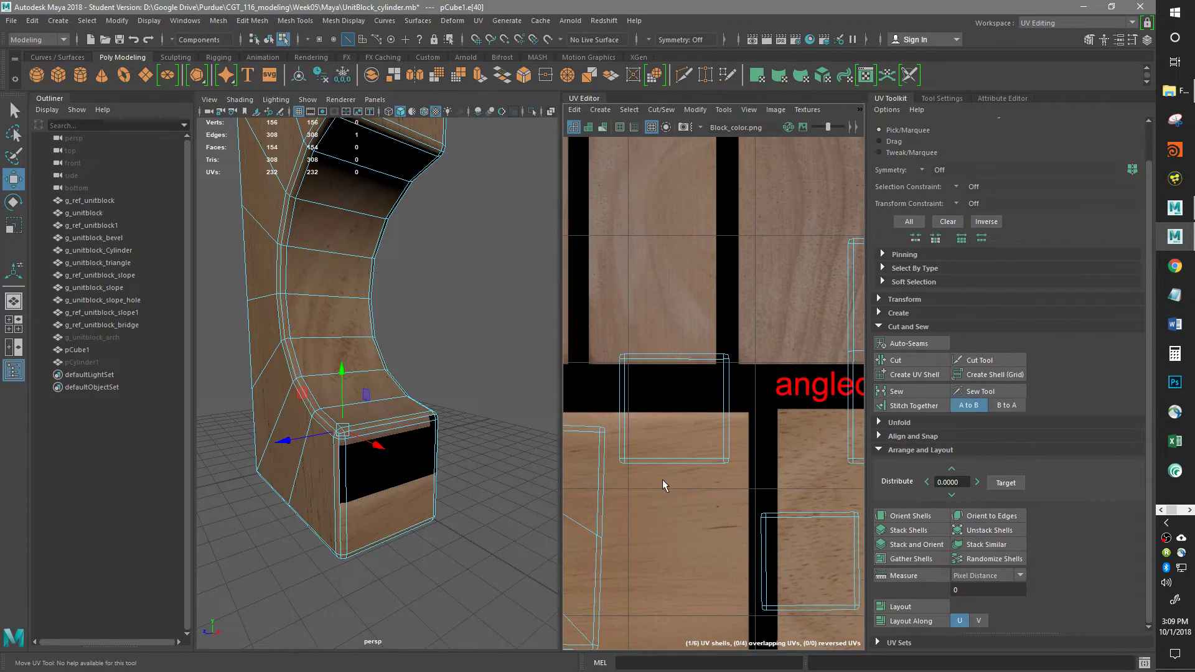
scroll(663, 478, "up", 3)
scroll(793, 467, "down", 7)
middle_click_drag(793, 467, 799, 482, "alt")
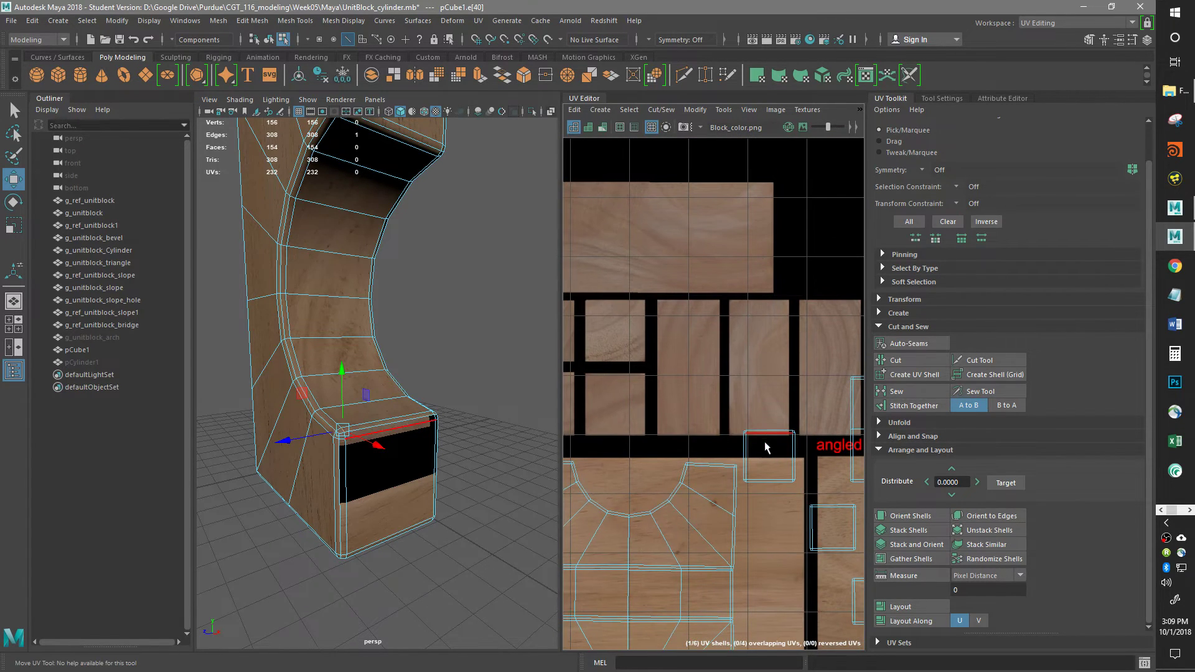
middle_click_drag(747, 444, 620, 473, "alt")
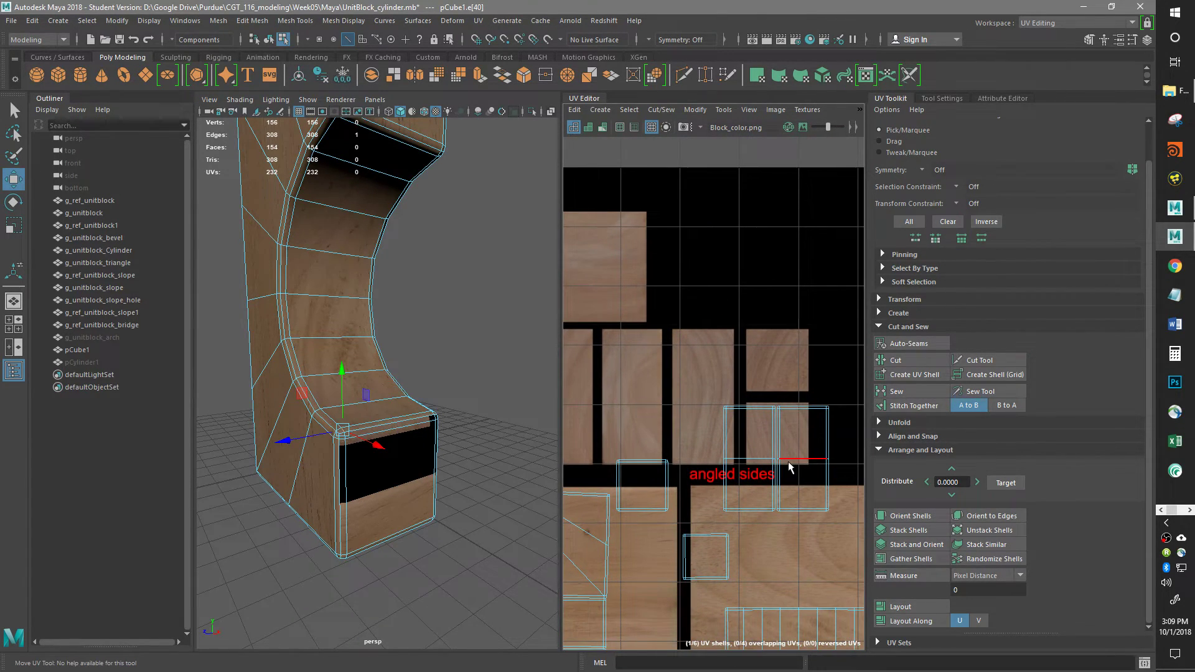
middle_click_drag(583, 285, 753, 435, "alt")
Inspect the textured block from several angles and compare its faces with their shells on the texture
left_click_drag(363, 331, 374, 409, "alt")
right_click_drag(374, 408, 286, 433, "alt")
left_click_drag(286, 432, 338, 262, "alt")
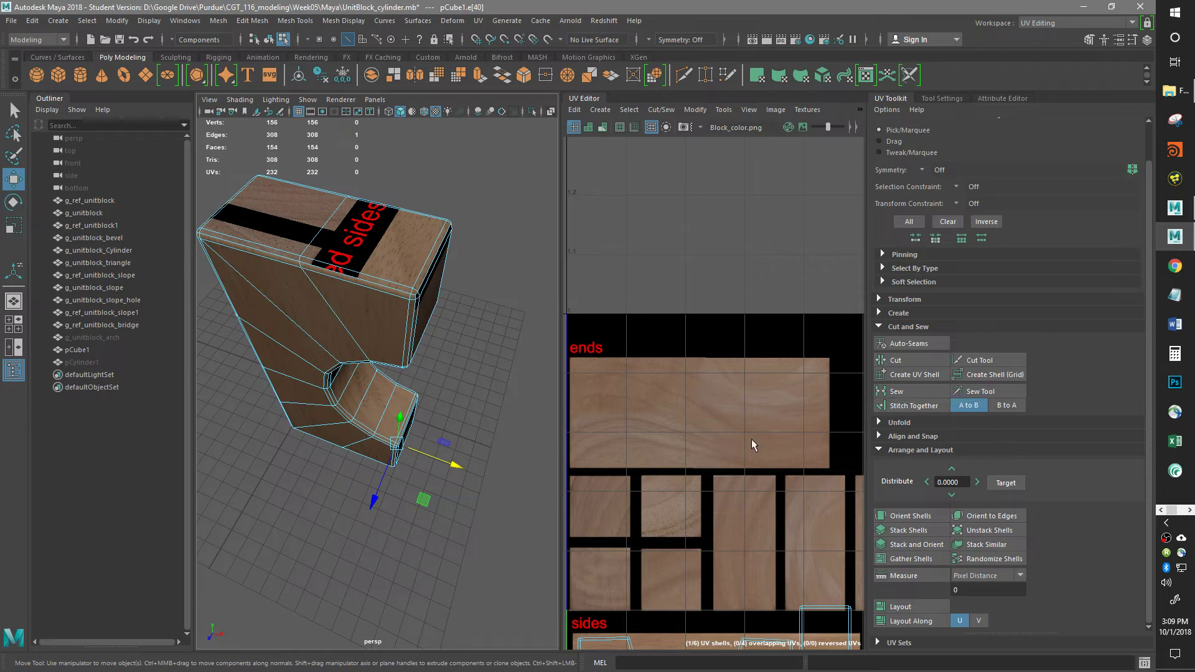
middle_click_drag(763, 488, 710, 450, "alt")
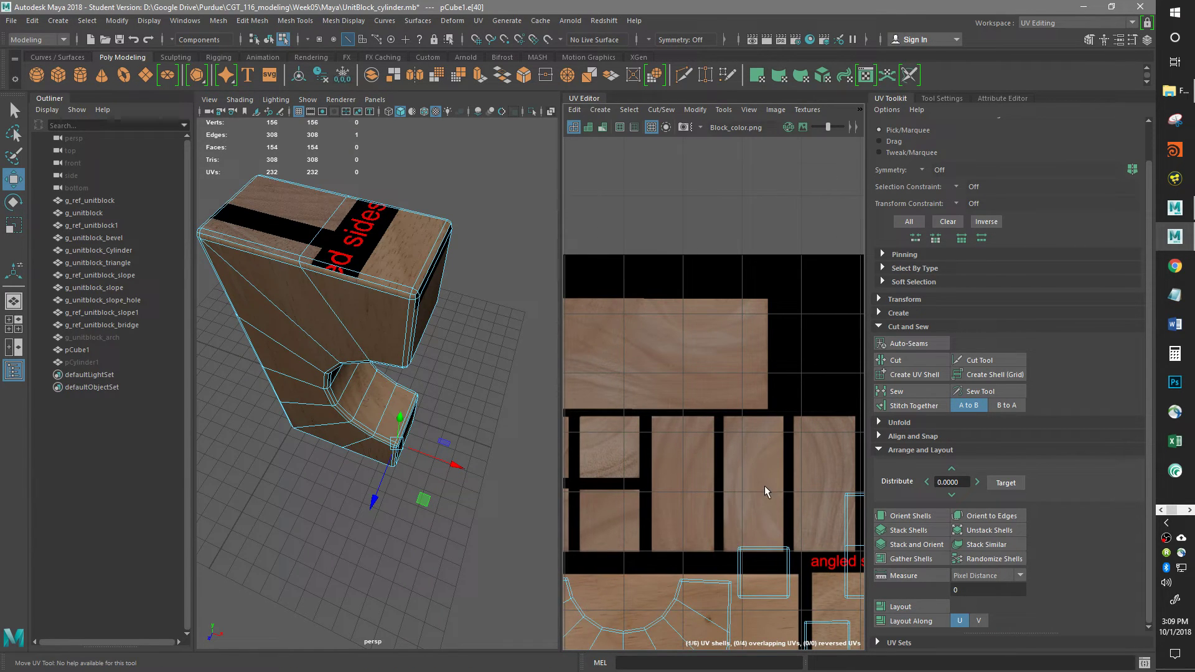
scroll(700, 411, "down", 2)
scroll(732, 481, "up", 6)
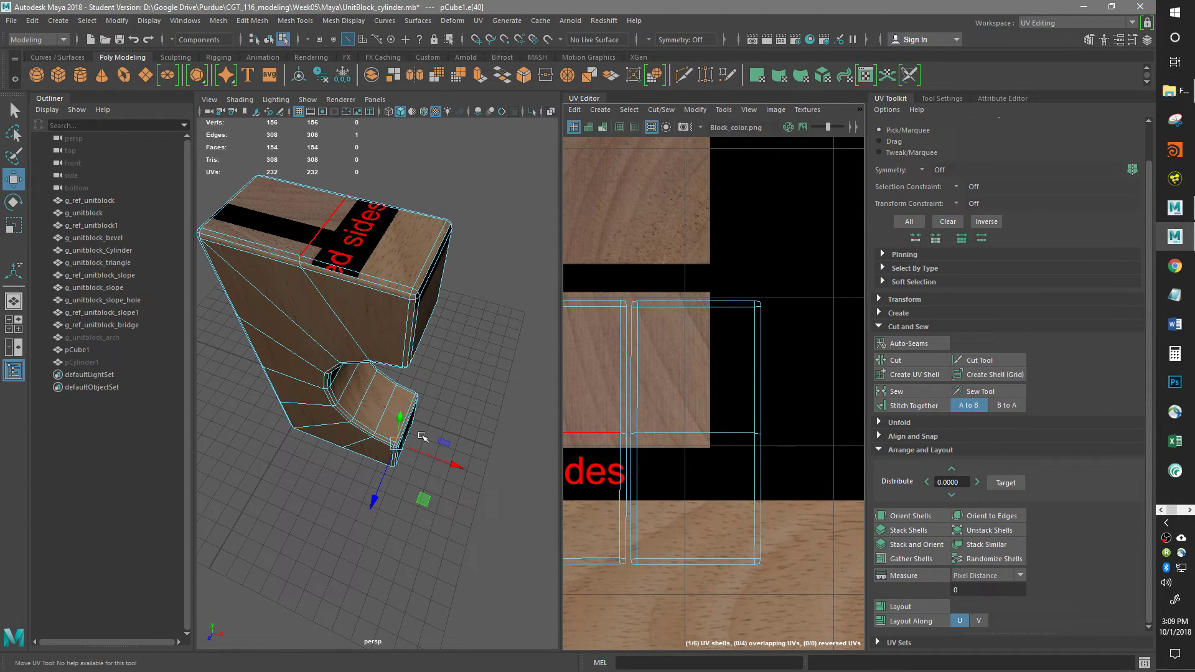
left_click_drag(404, 421, 479, 411, "alt")
middle_click_drag(591, 511, 641, 443, "alt")
scroll(641, 443, "down", 5)
middle_click_drag(722, 518, 754, 503, "alt")
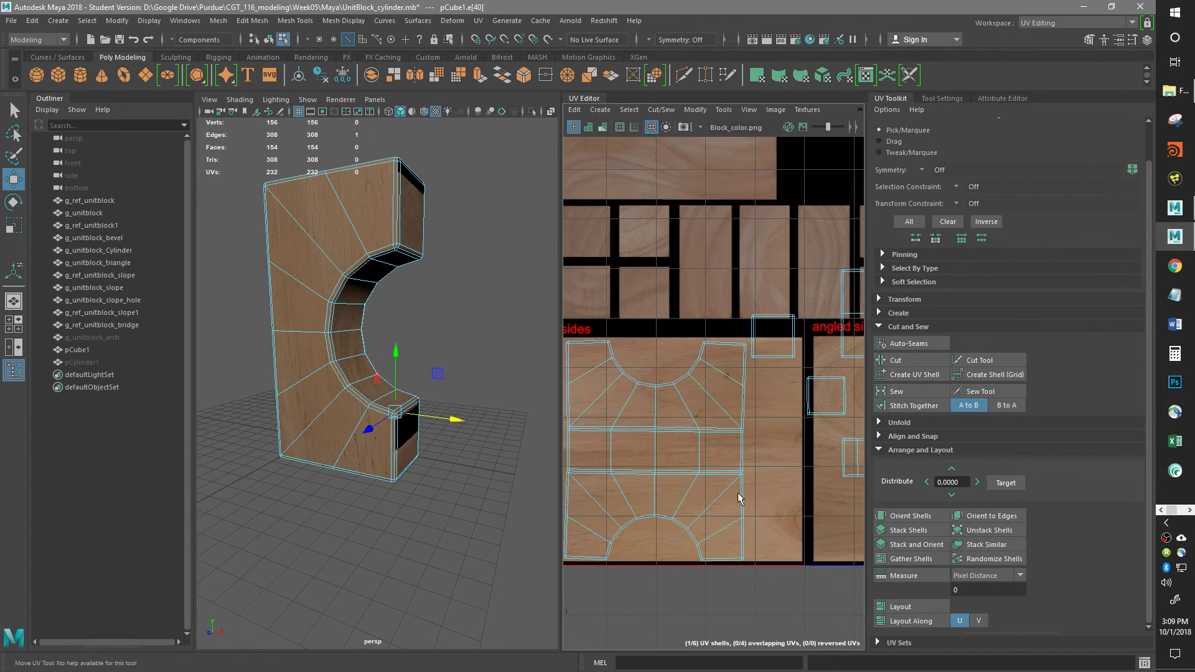